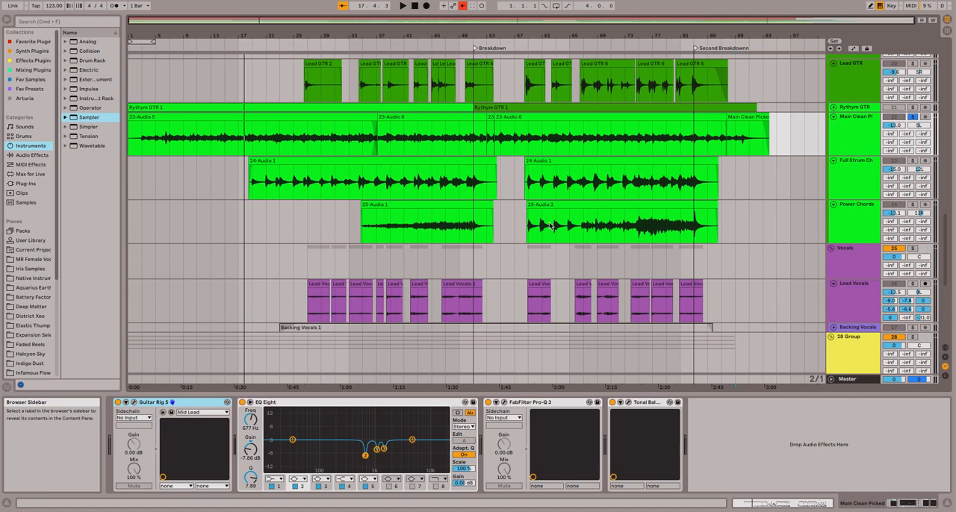
Look over the arrangement's drum, percussion, bass, guitar, vocal and keyboard tracks.
{"action": "scroll", "coordinate": [569, 182], "scroll_direction": "up", "scroll_amount": 5}
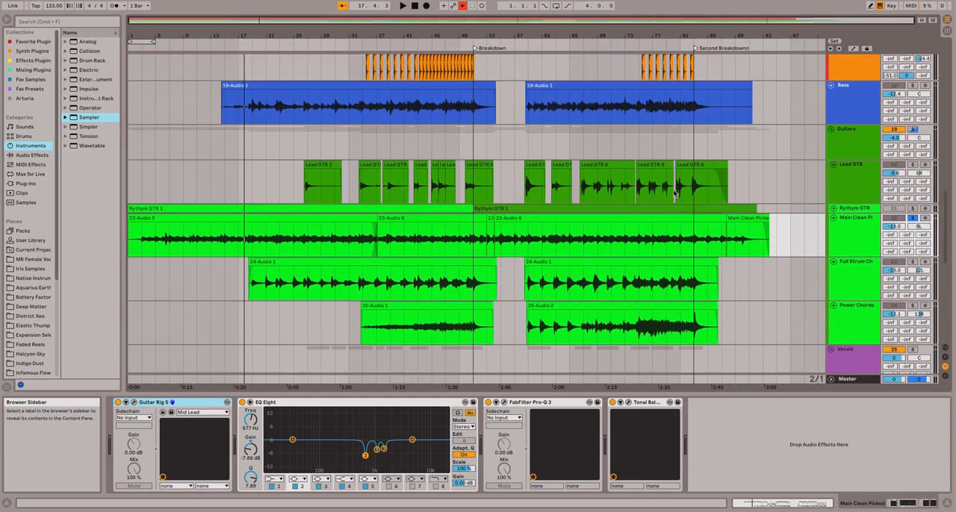
{"action": "scroll", "coordinate": [675, 193], "scroll_direction": "down", "scroll_amount": 1}
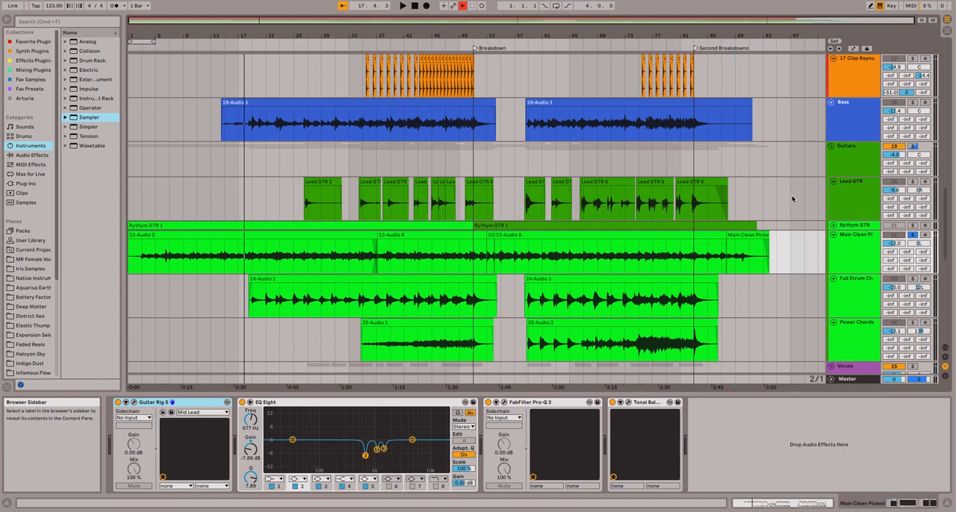
{"action": "scroll", "coordinate": [793, 199], "scroll_direction": "up", "scroll_amount": 15}
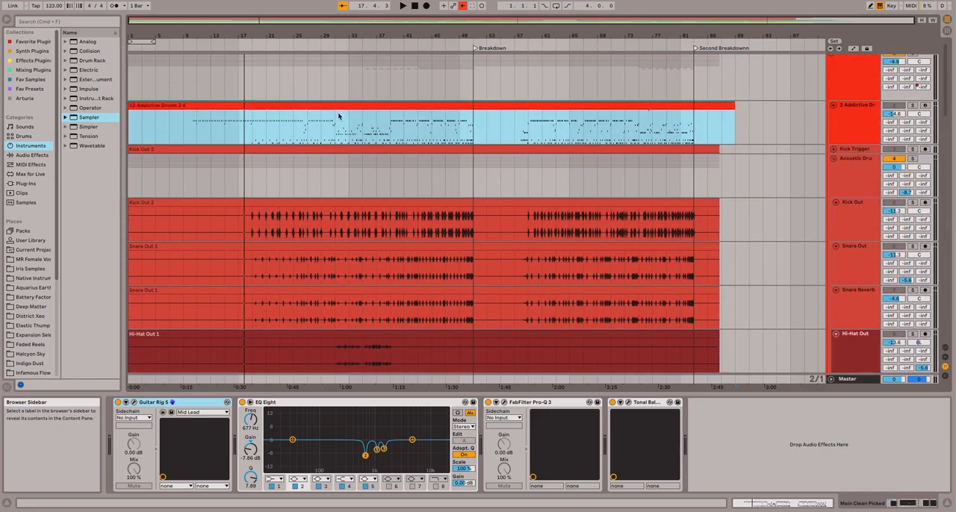
{"action": "scroll", "coordinate": [794, 214], "scroll_direction": "down", "scroll_amount": 15}
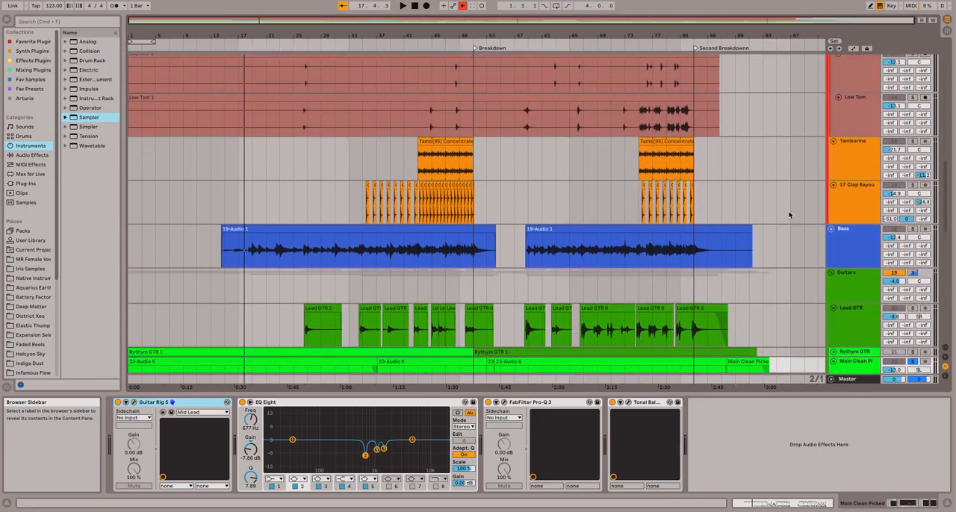
{"action": "scroll", "coordinate": [762, 252], "scroll_direction": "down", "scroll_amount": 15}
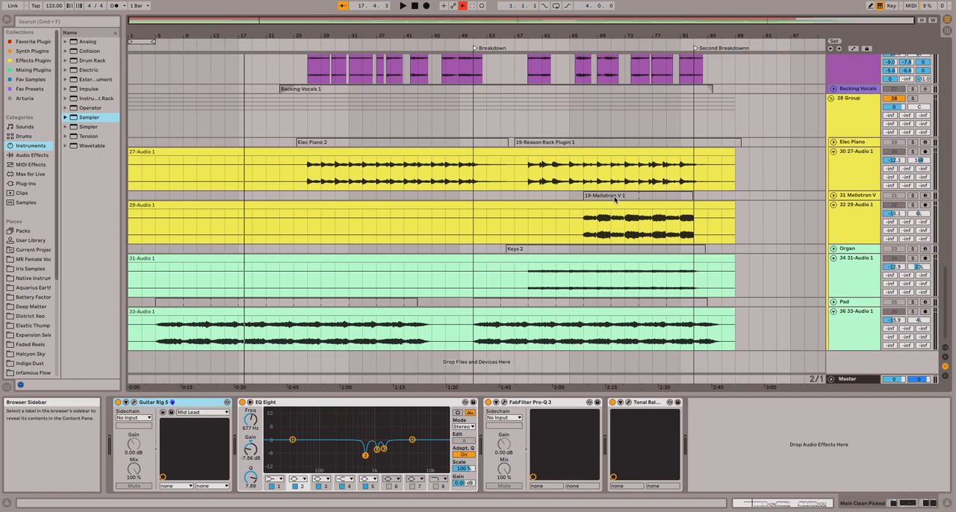
{"action": "scroll", "coordinate": [747, 269], "scroll_direction": "up", "scroll_amount": 10}
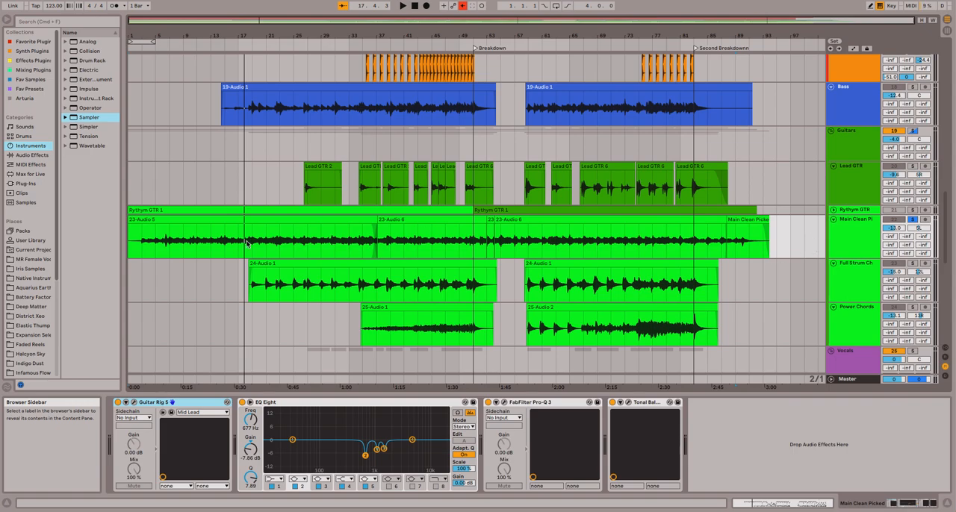
Unfold the Rythym GTR track, audition it soloed from about bar 14, and fold and unsolo it again.
{"action": "left_click", "coordinate": [834, 211]}
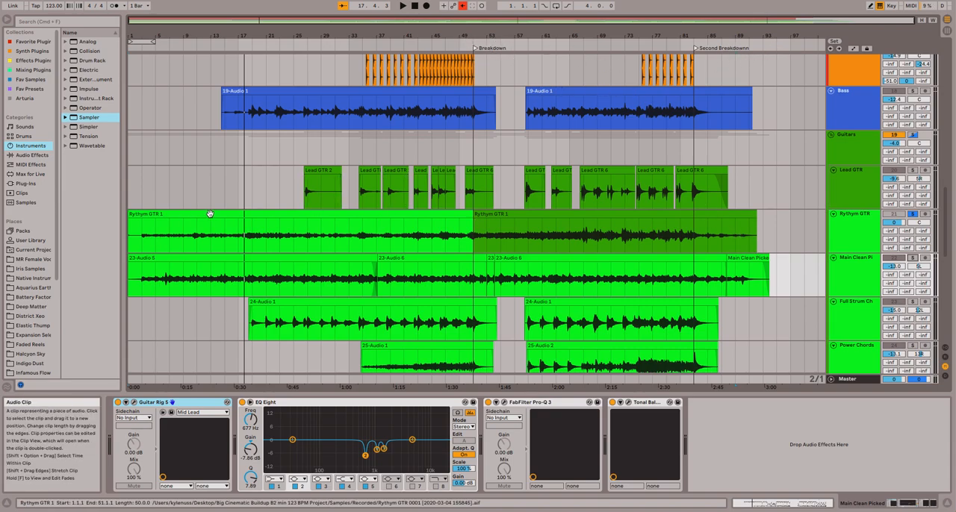
{"action": "left_click", "coordinate": [217, 46]}
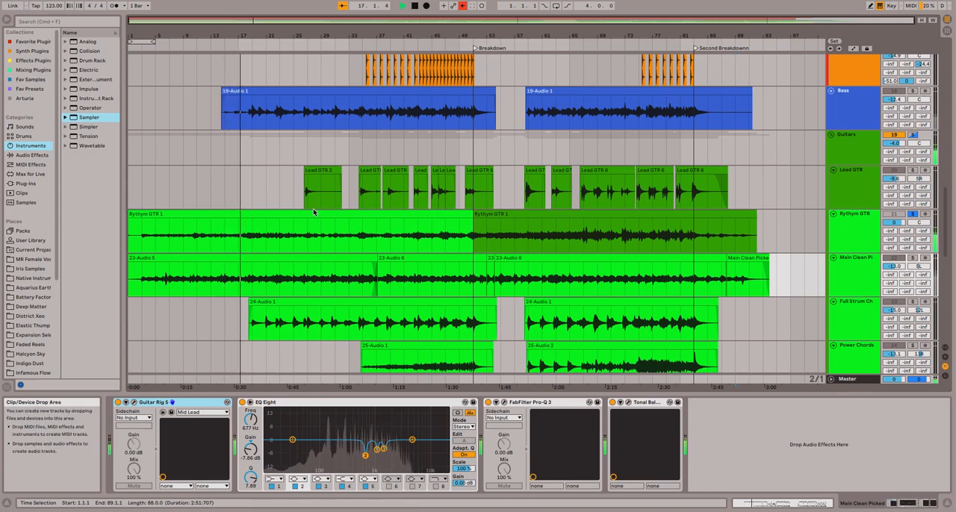
{"action": "key", "text": "space"}
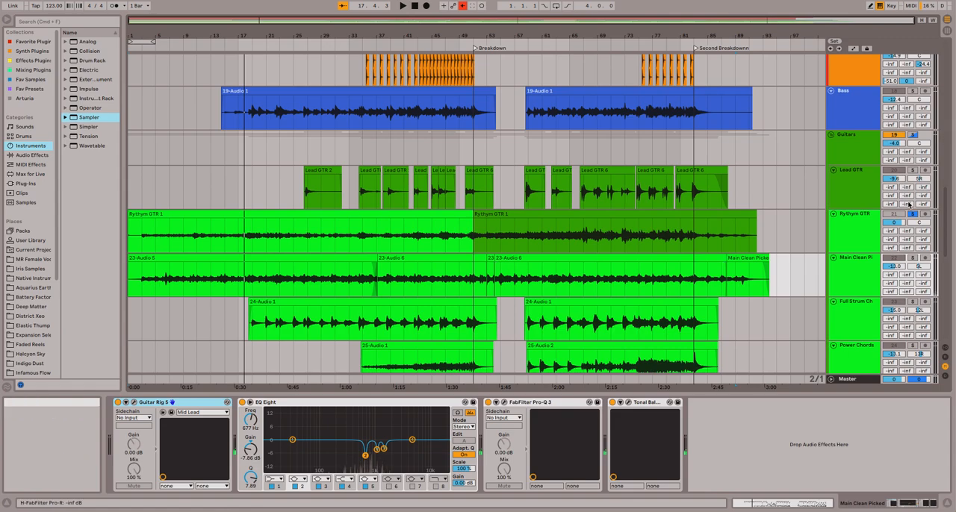
{"action": "left_click", "coordinate": [834, 215]}
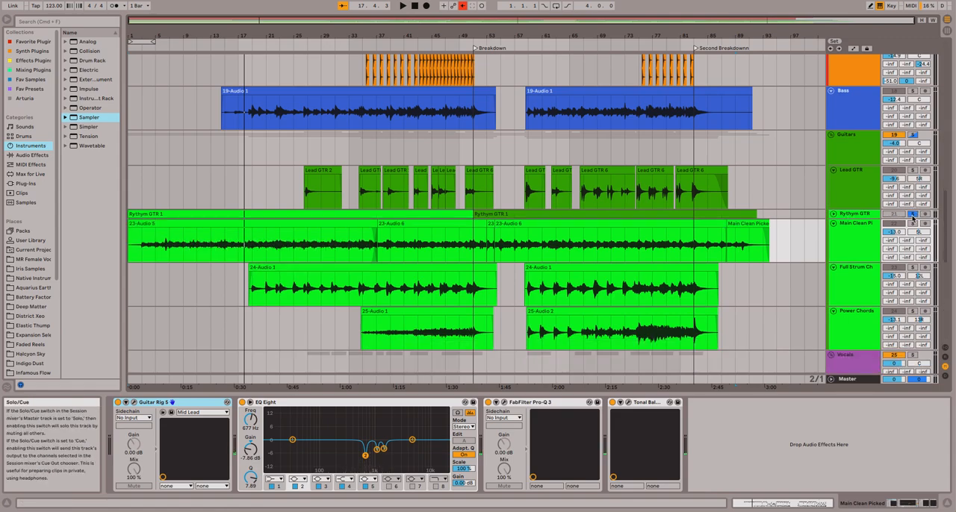
{"action": "left_click", "coordinate": [912, 215]}
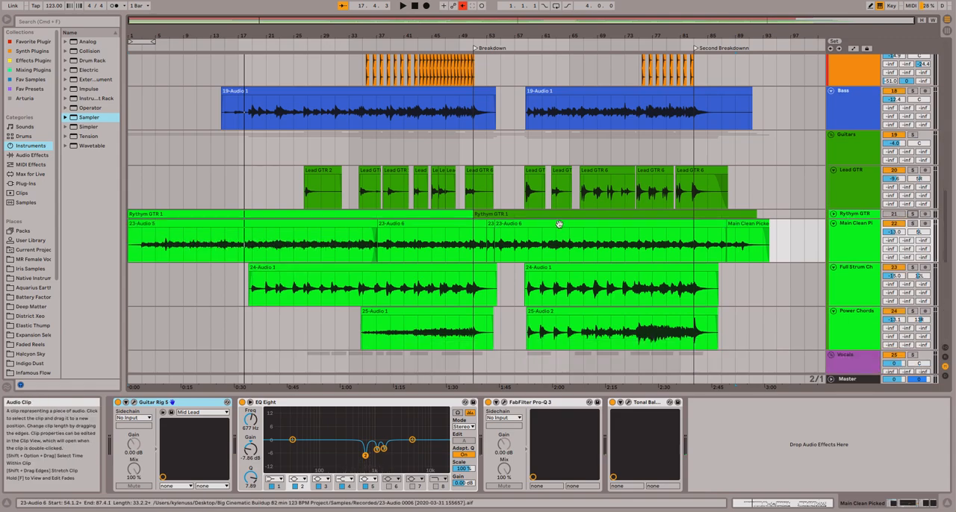
Solo the Main Clean Picked track, play it from about bar 8 and bring up its Guitar Rig 5 window.
{"action": "left_click", "coordinate": [863, 247]}
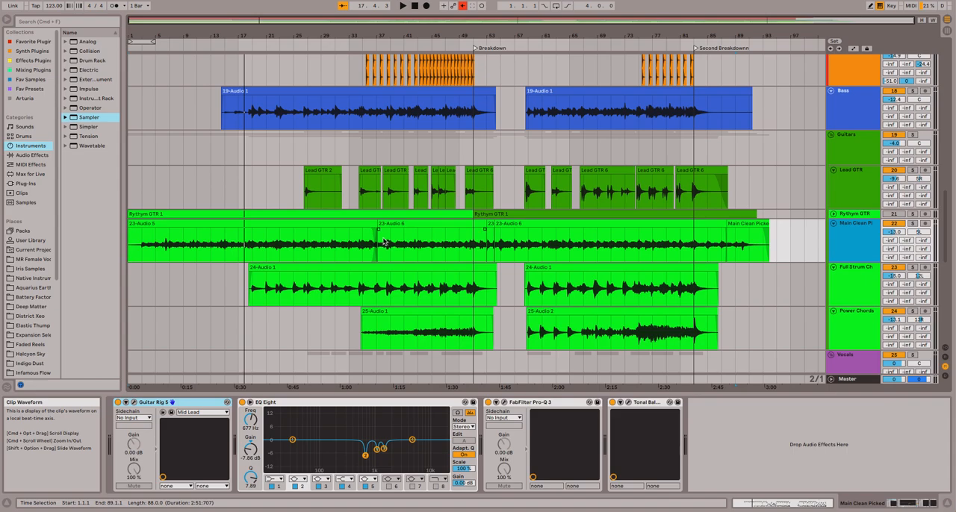
{"action": "left_click", "coordinate": [912, 225]}
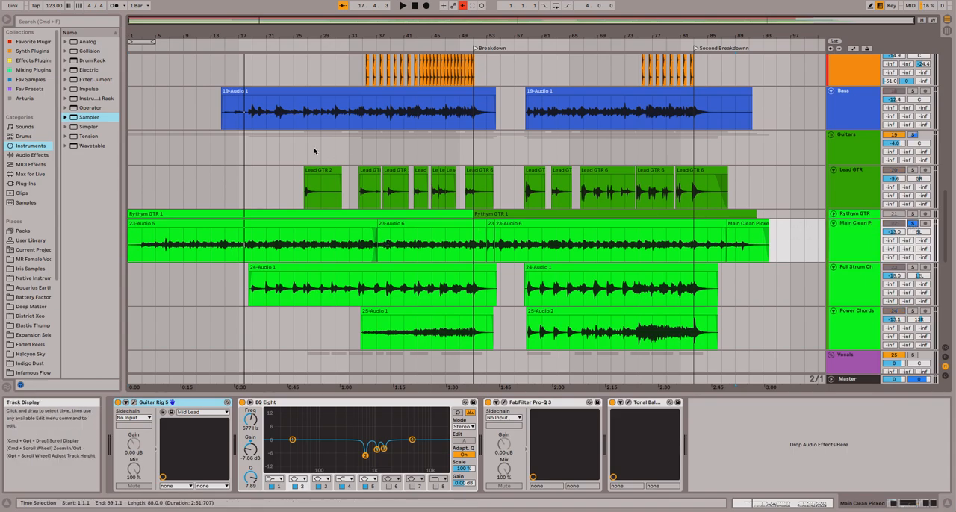
{"action": "left_click", "coordinate": [177, 46]}
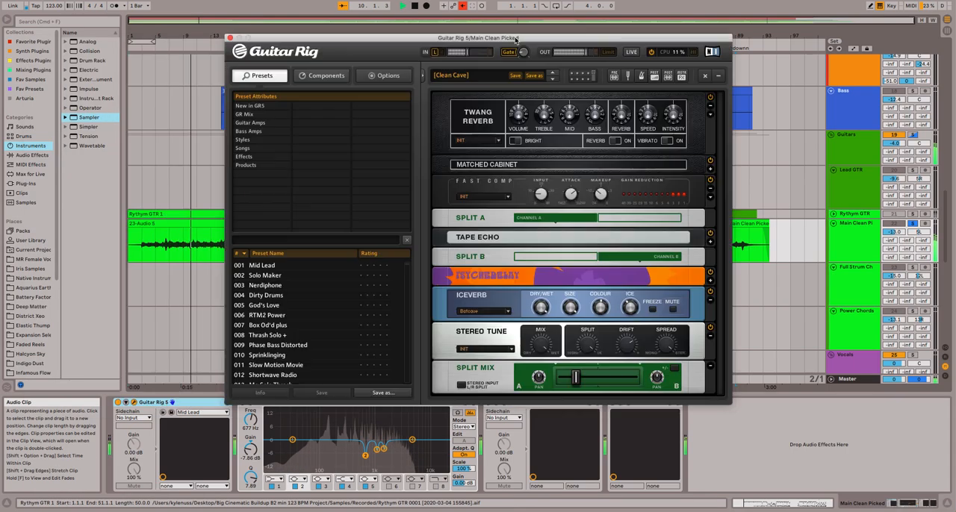
{"action": "mouse_move", "coordinate": [501, 38]}
{"action": "left_mouse_down"}
{"action": "mouse_move", "coordinate": [549, 50]}
{"action": "mouse_move", "coordinate": [440, 37]}
{"action": "mouse_move", "coordinate": [517, 40]}
{"action": "left_mouse_up"}
{"action": "key", "text": "space"}
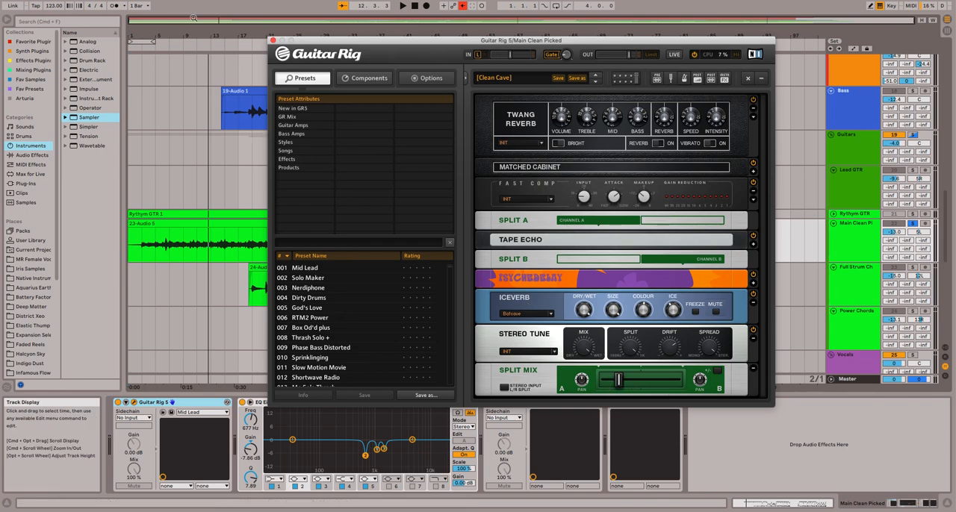
Play the Main Clean Picked track from about bar 10 while examining its Guitar Rig rack and Split Mix, and close the plug-in window.
{"action": "left_click", "coordinate": [193, 47]}
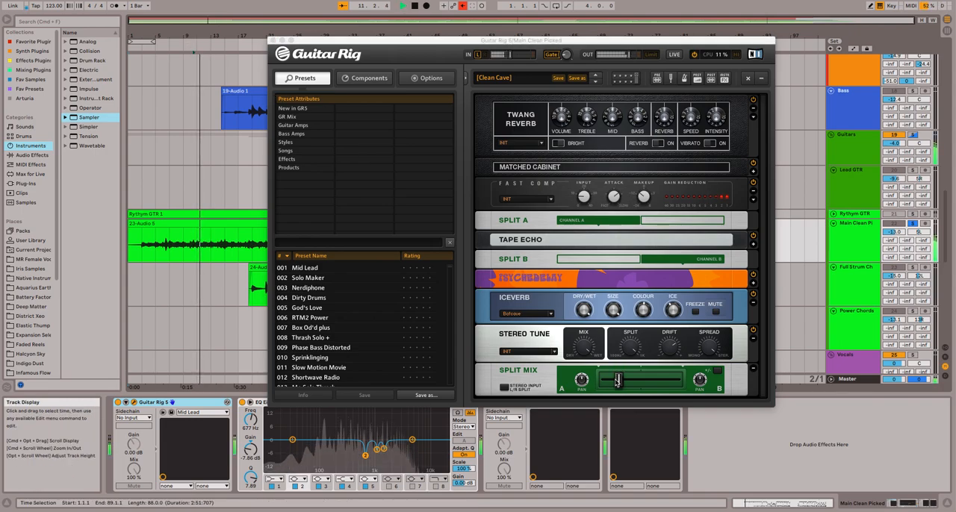
{"action": "mouse_move", "coordinate": [617, 381]}
{"action": "left_mouse_down"}
{"action": "mouse_move", "coordinate": [603, 381]}
{"action": "mouse_move", "coordinate": [677, 386]}
{"action": "mouse_move", "coordinate": [619, 384]}
{"action": "left_mouse_up"}
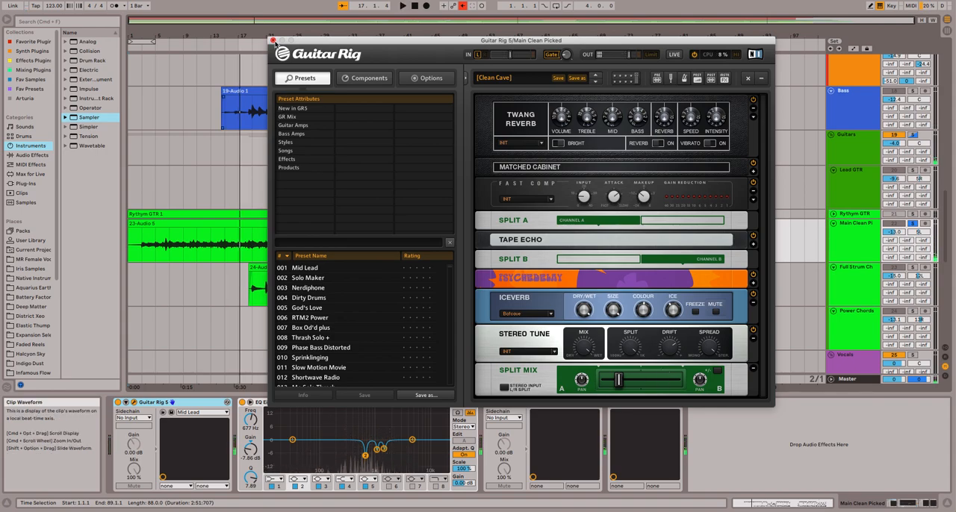
{"action": "left_click", "coordinate": [273, 41]}
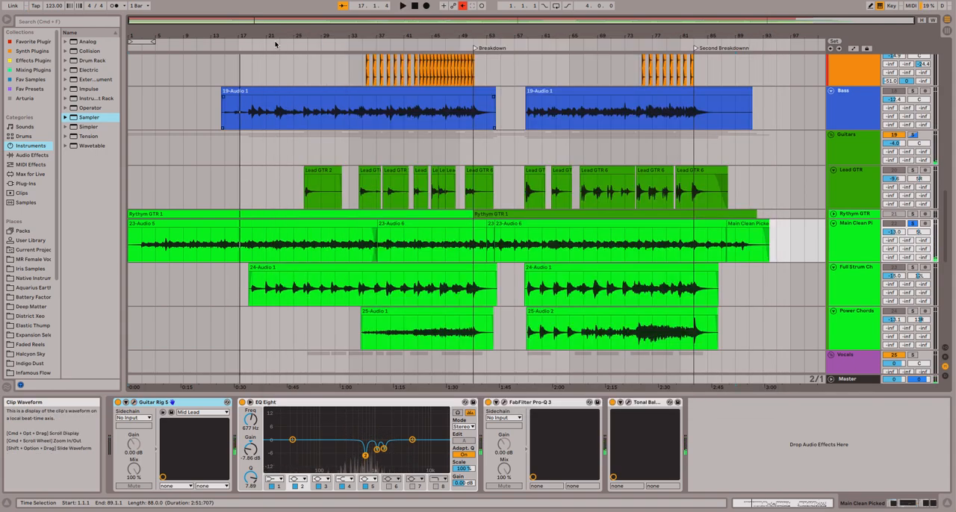
Audition the Full Strum Chords track in solo from about bar 22 and examine its Guitar Rig 5 rack.
{"action": "left_click", "coordinate": [801, 296]}
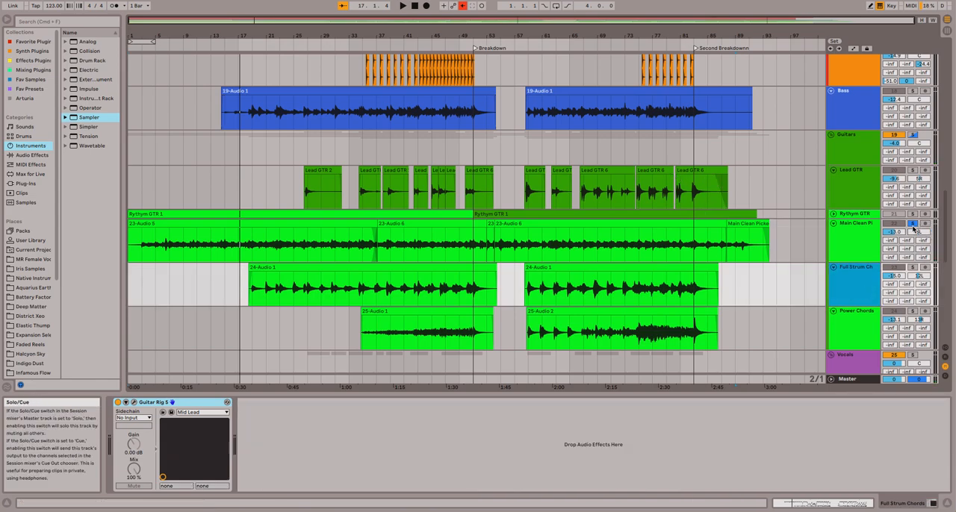
{"action": "left_click", "coordinate": [913, 268]}
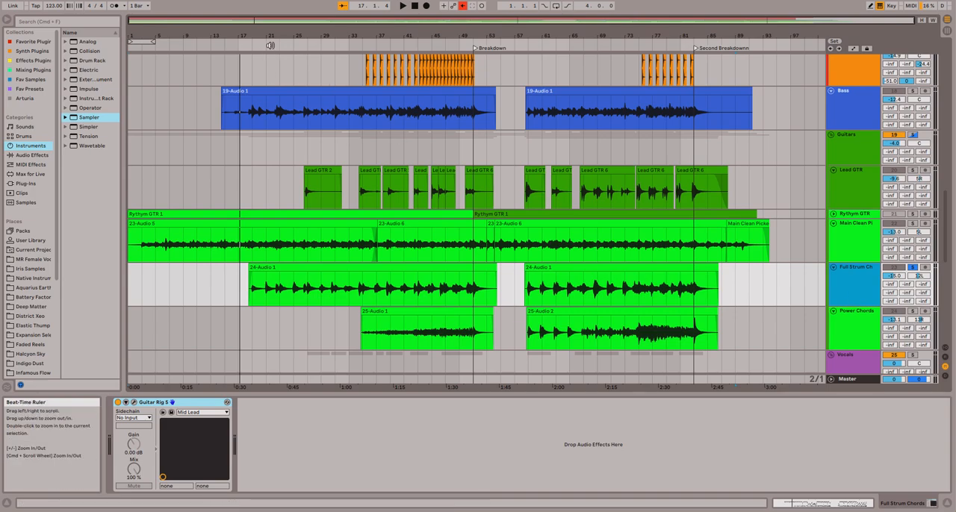
{"action": "left_click", "coordinate": [278, 46]}
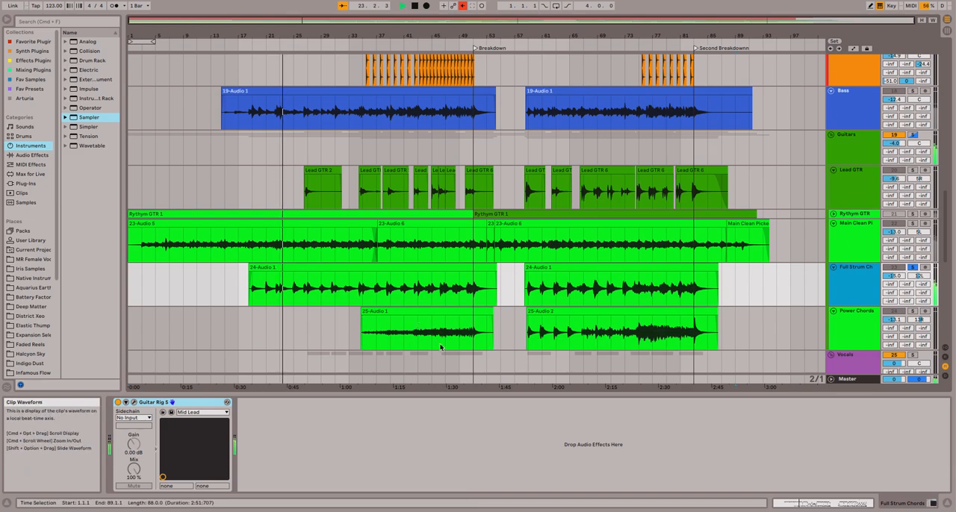
{"action": "left_click", "coordinate": [135, 403]}
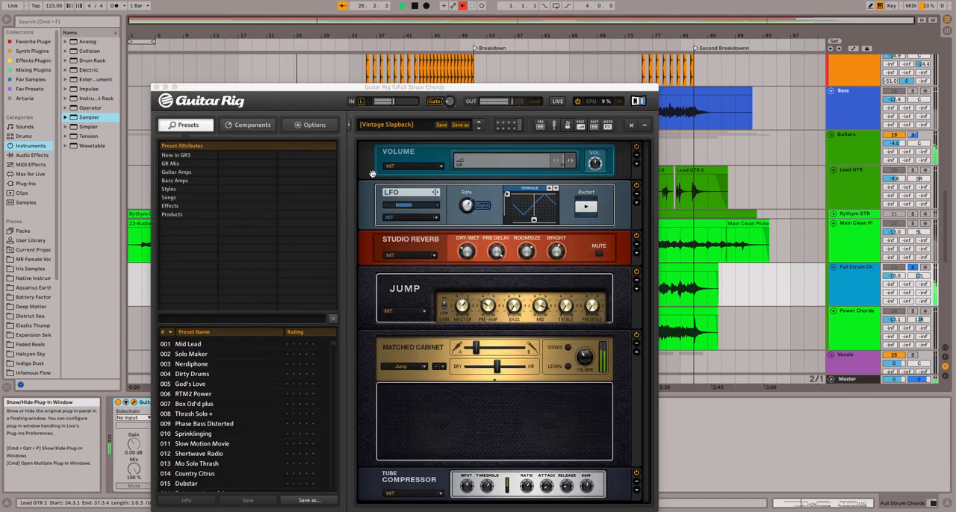
{"action": "left_click_drag", "start_coordinate": [317, 92], "coordinate": [272, 59]}
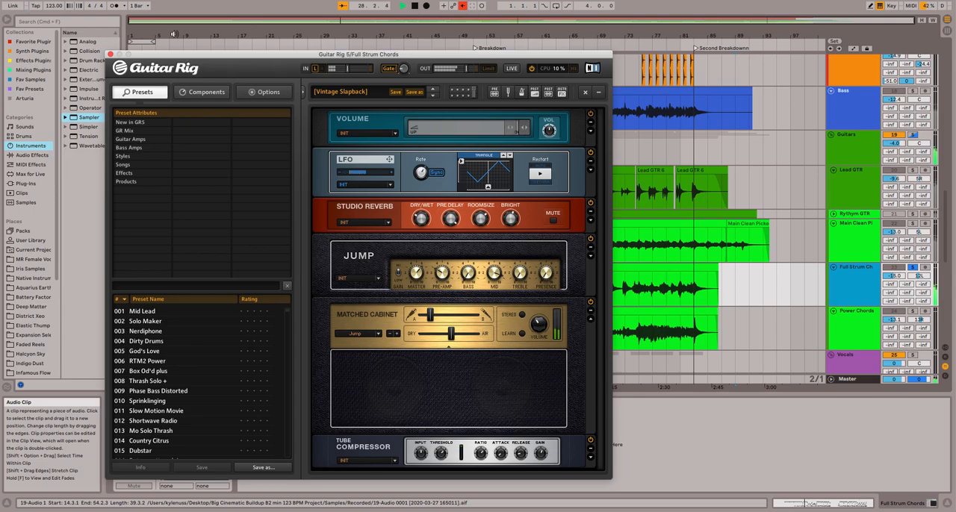
{"action": "left_click", "coordinate": [110, 55]}
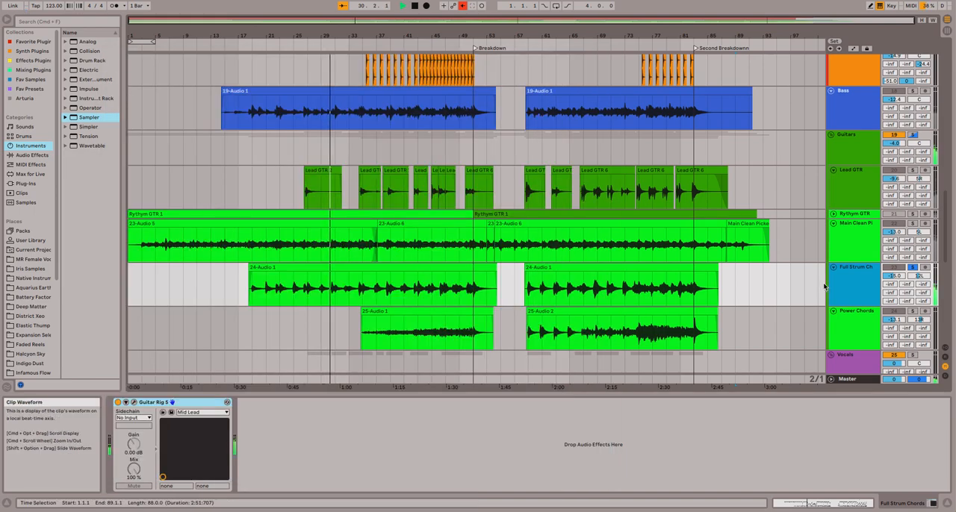
Play Main Clean Picked together with Full Strum Chords, and audition Power Chords alone from about bar 45.
{"action": "left_click", "coordinate": [913, 224]}
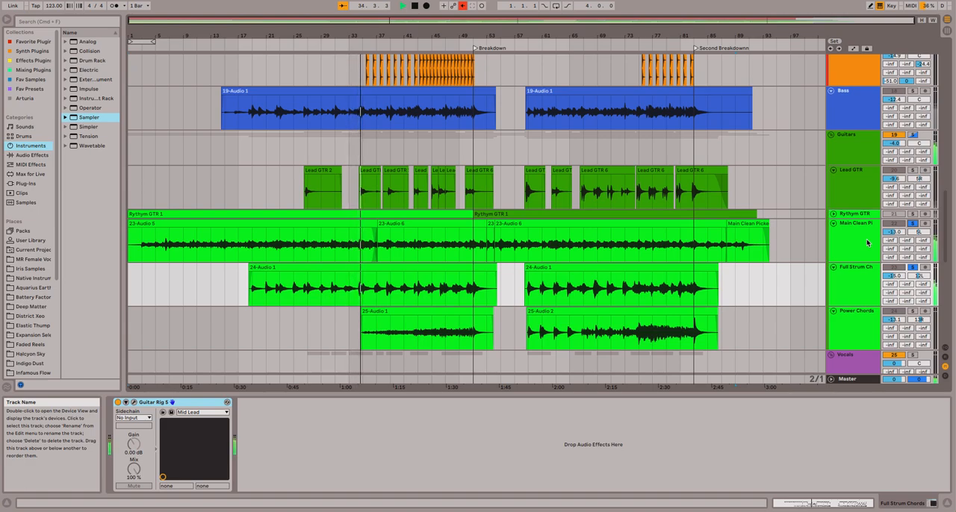
{"action": "key", "text": "space"}
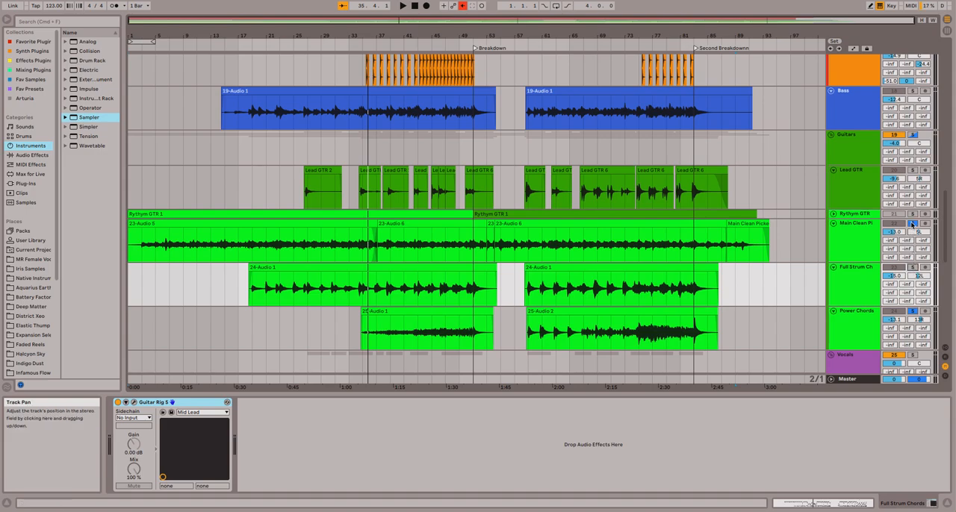
{"action": "left_click", "coordinate": [432, 37]}
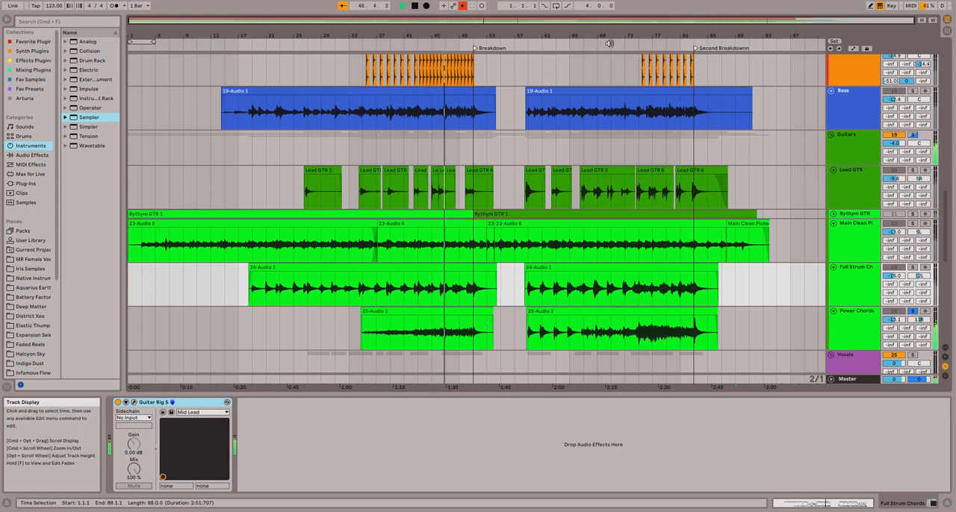
{"action": "key", "text": "space"}
{"action": "left_click", "coordinate": [324, 243]}
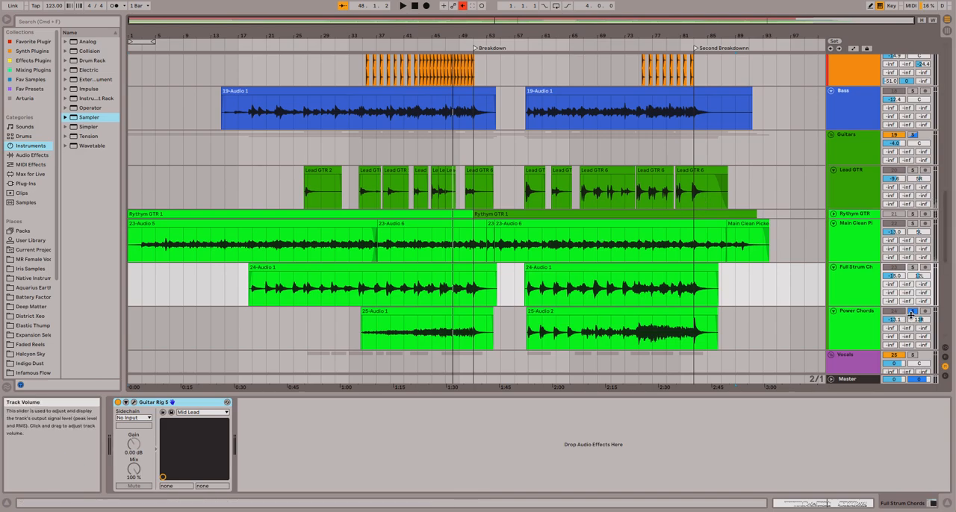
{"action": "left_click", "coordinate": [912, 312]}
Solo the Lead GTR track and bring its Guitar Rig 5 rack fully into view.
{"action": "left_click", "coordinate": [899, 181]}
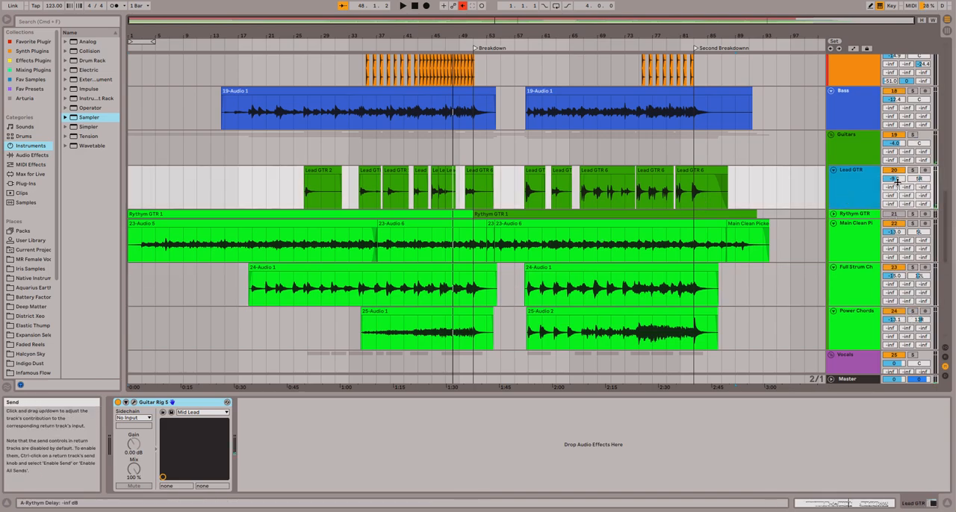
{"action": "left_click", "coordinate": [912, 170]}
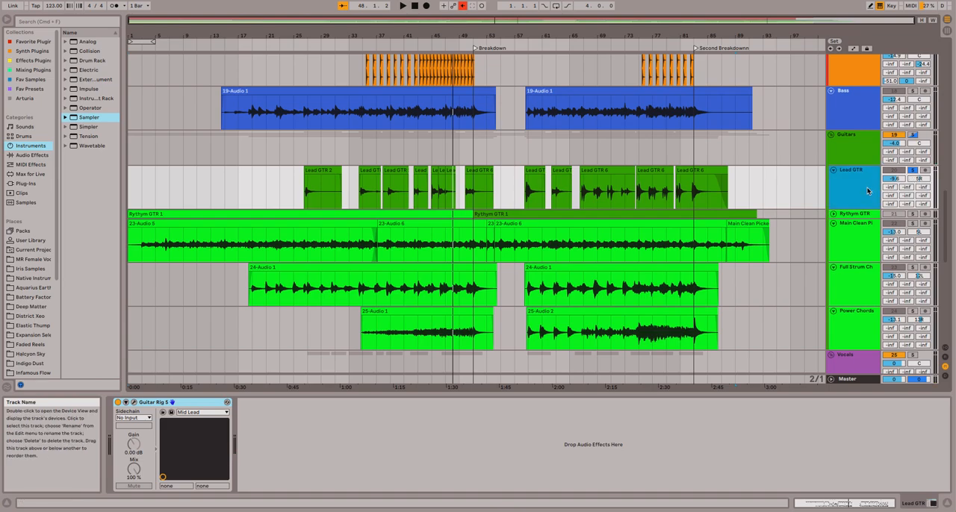
{"action": "left_click", "coordinate": [135, 403]}
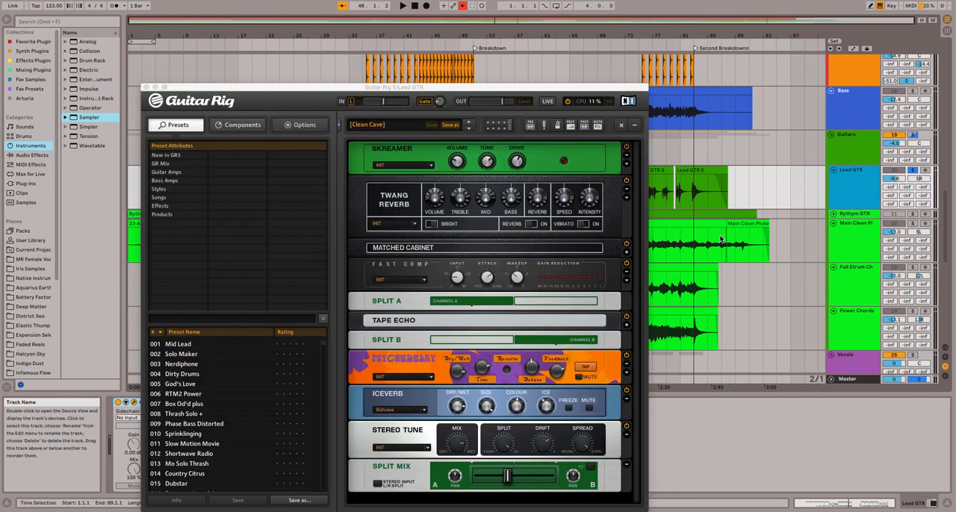
{"action": "left_click_drag", "start_coordinate": [333, 88], "coordinate": [284, 57]}
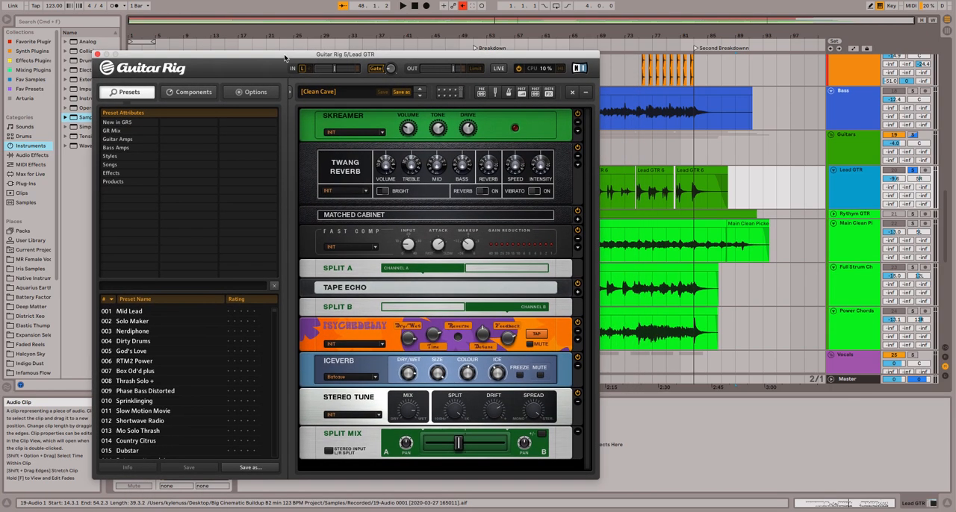
Play the lead guitar from about bar 70 with the other guitar tracks, close Guitar Rig and clear all the solos.
{"action": "left_click", "coordinate": [610, 44]}
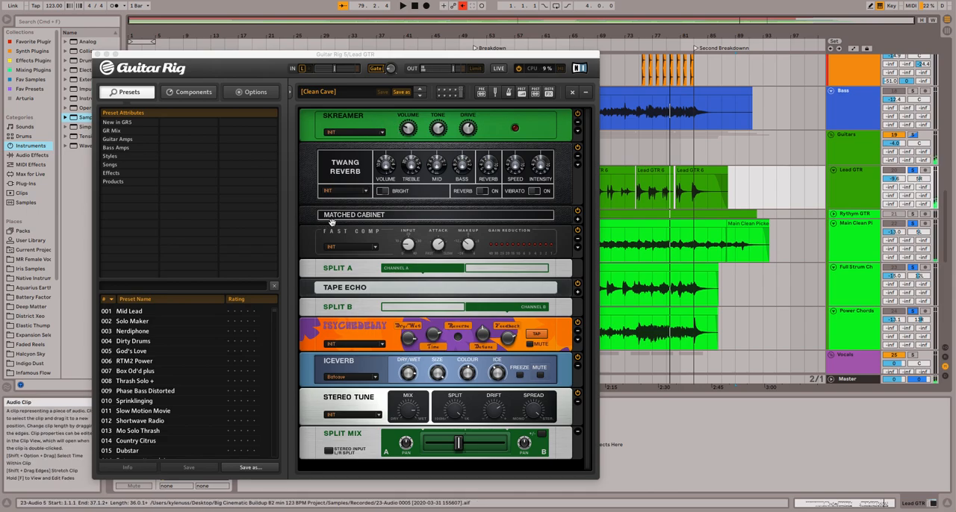
{"action": "left_click", "coordinate": [97, 55]}
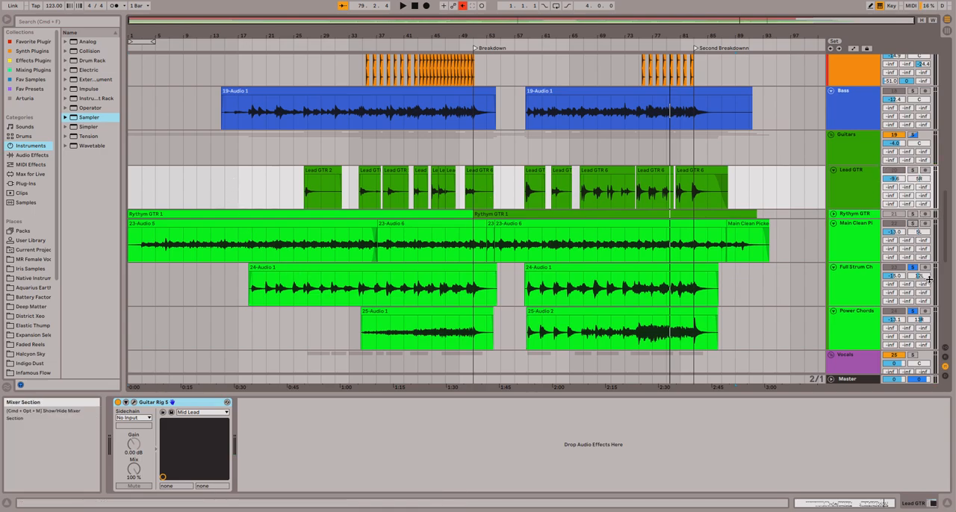
{"action": "left_click", "coordinate": [915, 314]}
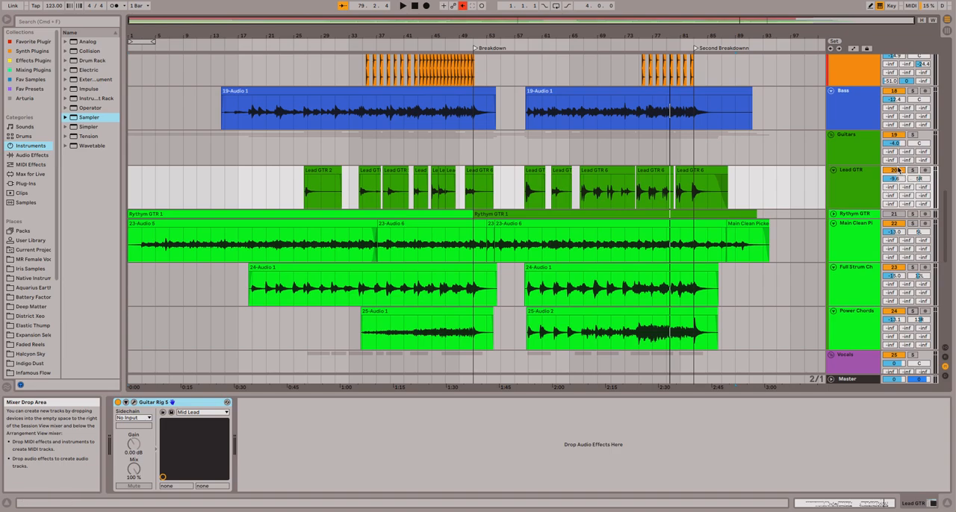
Show the Guitars group's effect chain and examine its SSLEQ Stereo settings, moving the plug-in window clear and closing it when finished.
{"action": "left_click", "coordinate": [856, 151]}
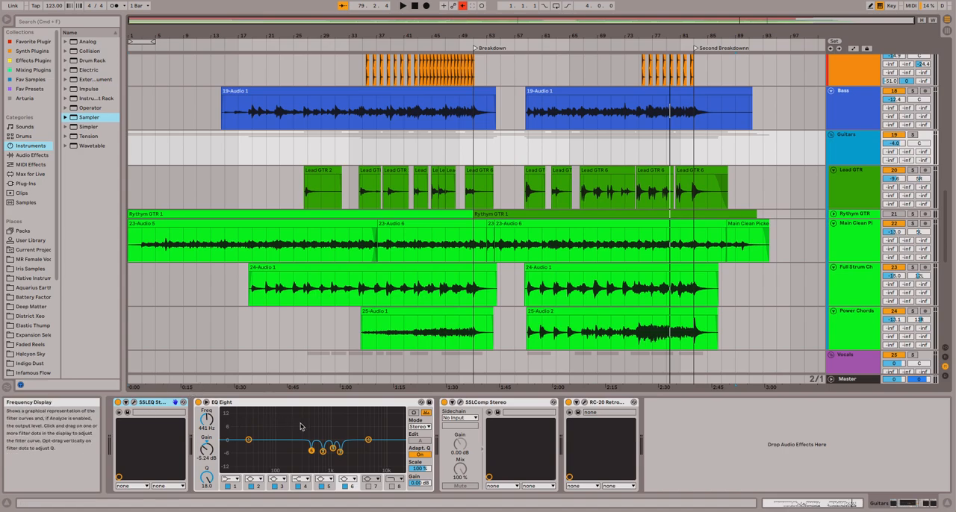
{"action": "left_click", "coordinate": [134, 406]}
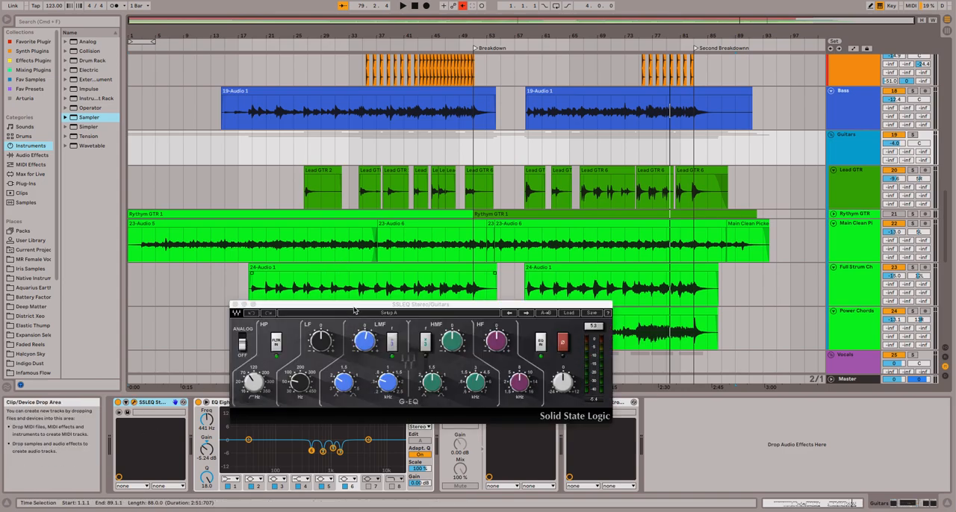
{"action": "left_click_drag", "start_coordinate": [354, 306], "coordinate": [305, 226]}
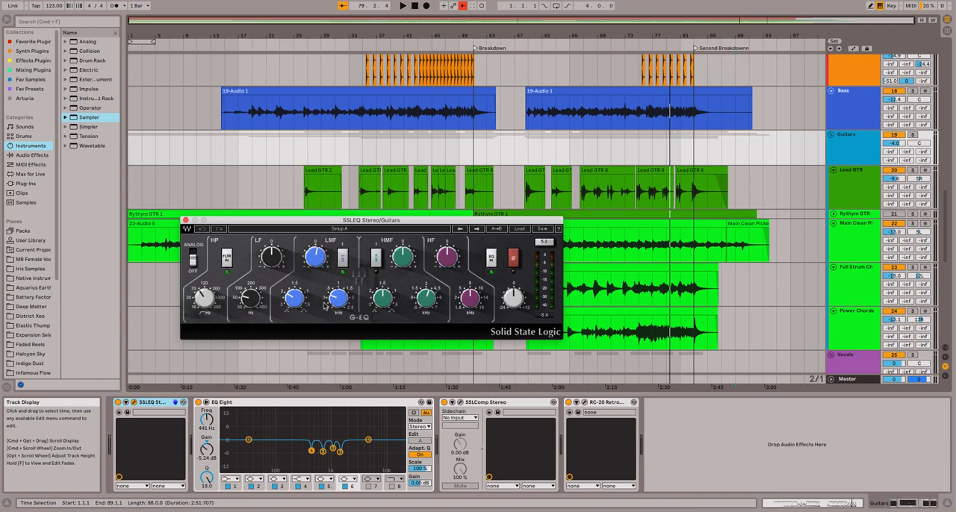
{"action": "left_click", "coordinate": [185, 221]}
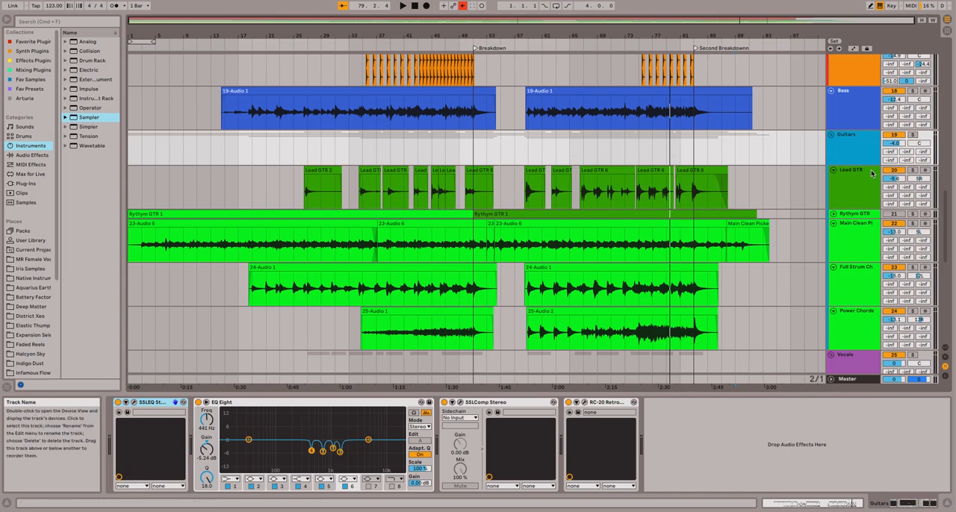
Open FabFilter Pro-Q 3 on Main Clean Picked, solo the track and play it from about bar 21.
{"action": "left_click", "coordinate": [854, 244]}
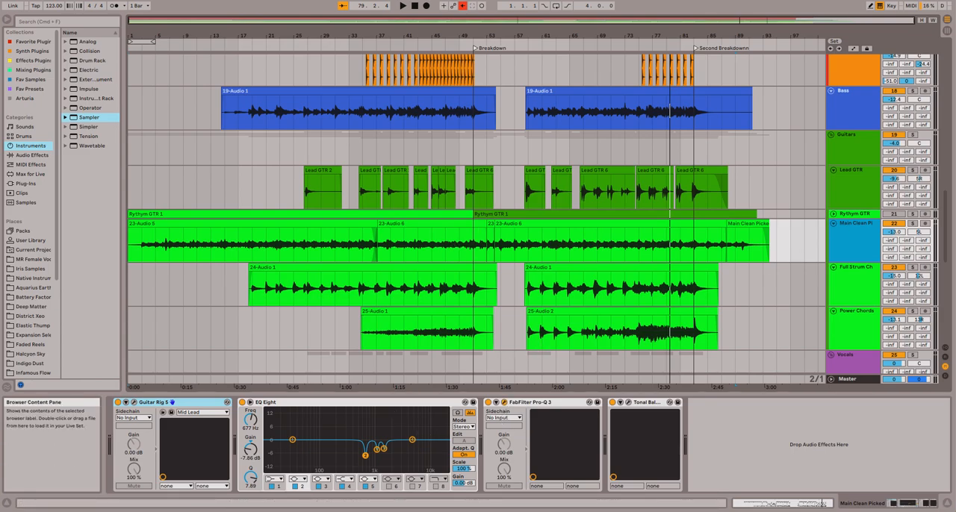
{"action": "left_click_drag", "start_coordinate": [2, 70], "coordinate": [647, 80]}
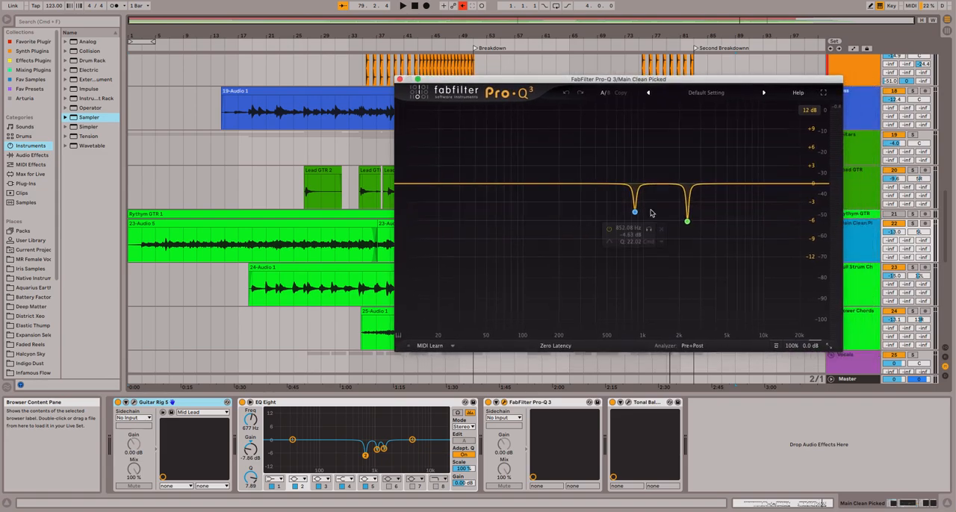
{"action": "left_click", "coordinate": [912, 224]}
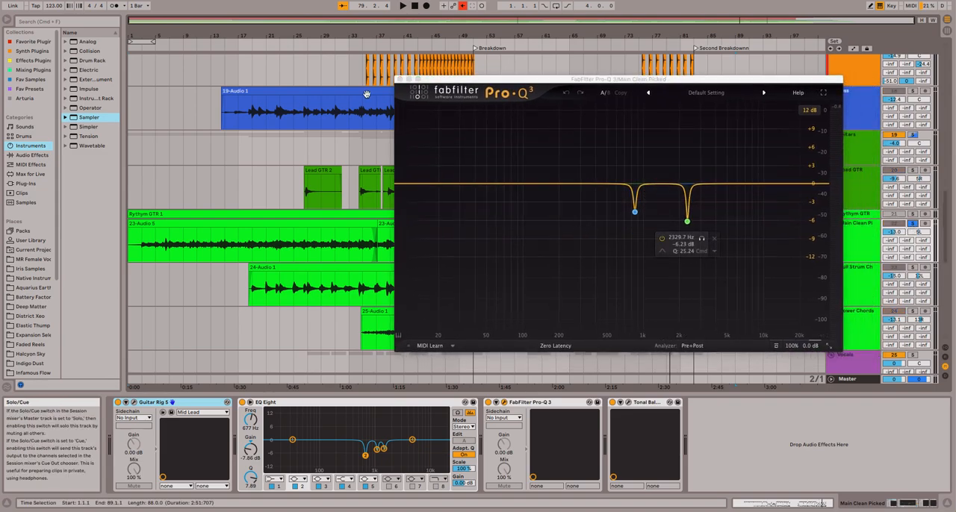
{"action": "left_click", "coordinate": [263, 45]}
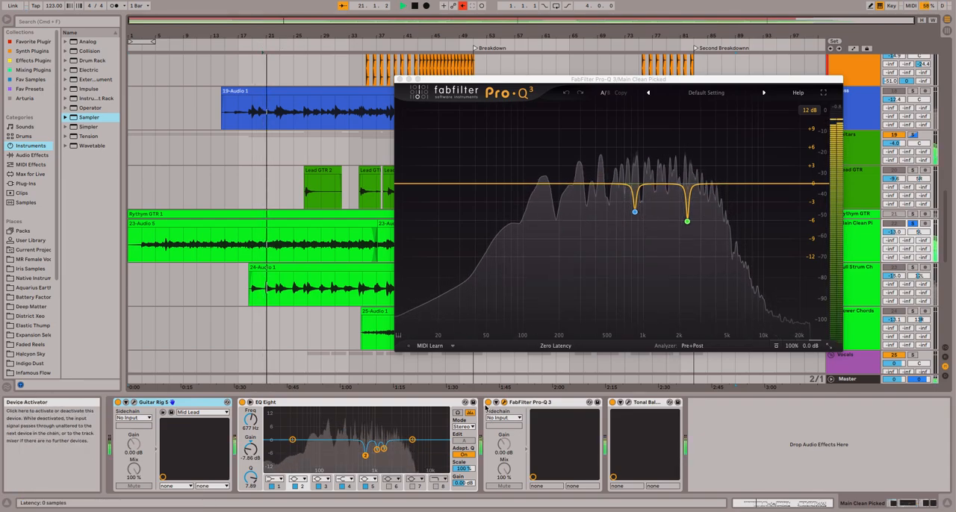
Compare Main Clean Picked with EQ Eight and Pro-Q 3 bypassed and re-enabled, stop playback and close the Pro-Q 3 window.
{"action": "left_click", "coordinate": [242, 403]}
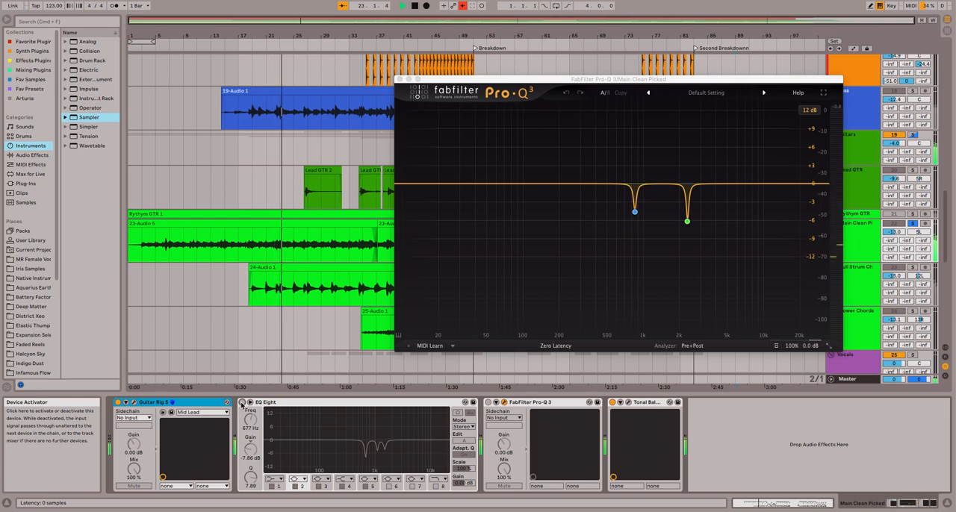
{"action": "left_click", "coordinate": [241, 403]}
{"action": "key", "text": "space"}
{"action": "left_click", "coordinate": [298, 38]}
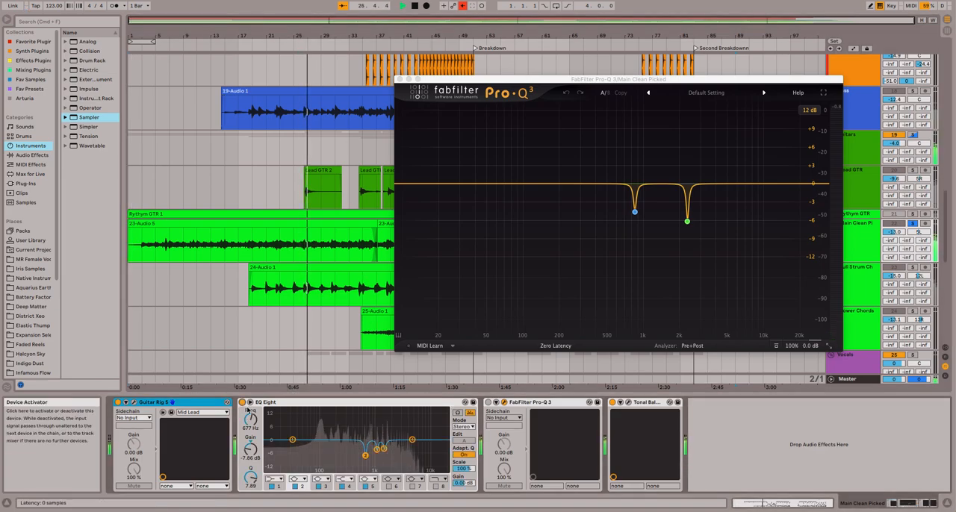
{"action": "left_click", "coordinate": [488, 403]}
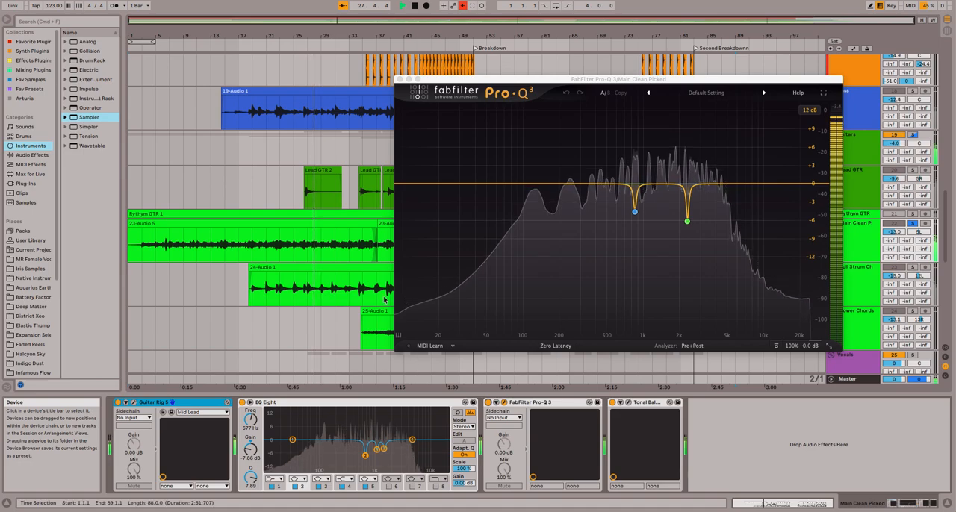
{"action": "left_click", "coordinate": [400, 80]}
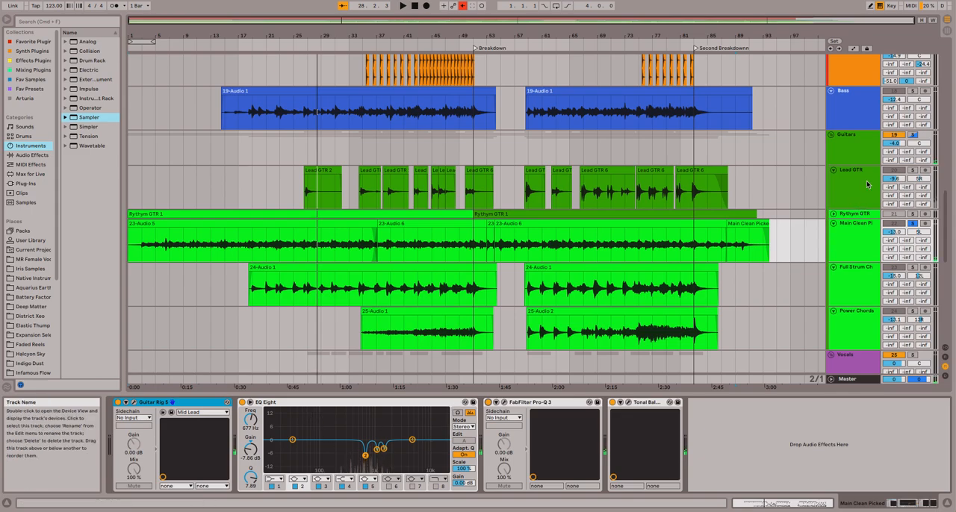
Examine the SSLComp Stereo compressor on the Guitars group with its window fully in view, then close it.
{"action": "left_click", "coordinate": [858, 150]}
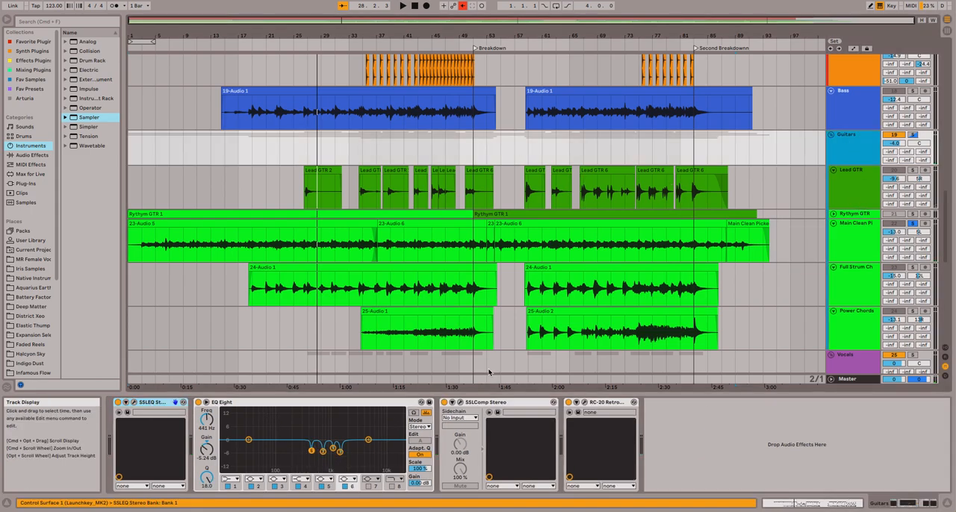
{"action": "left_click", "coordinate": [461, 403]}
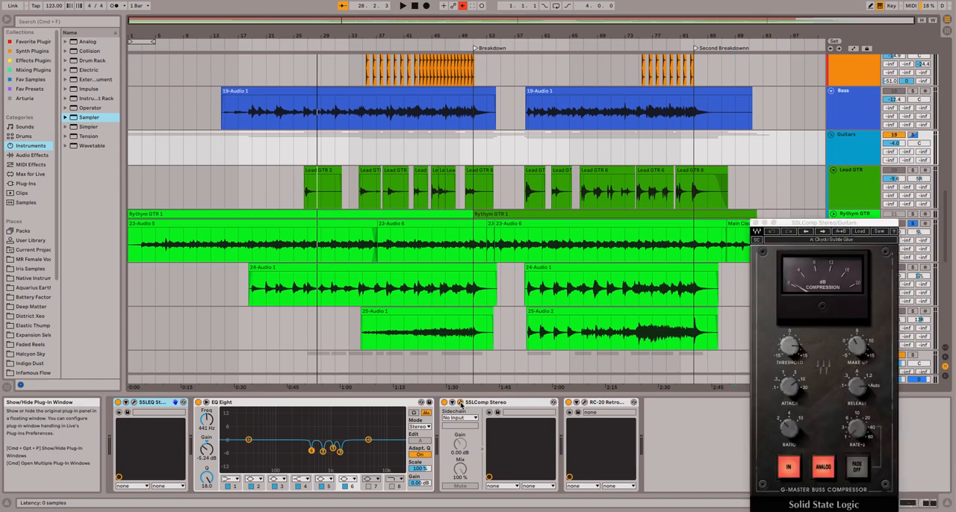
{"action": "left_click_drag", "start_coordinate": [774, 217], "coordinate": [412, 95]}
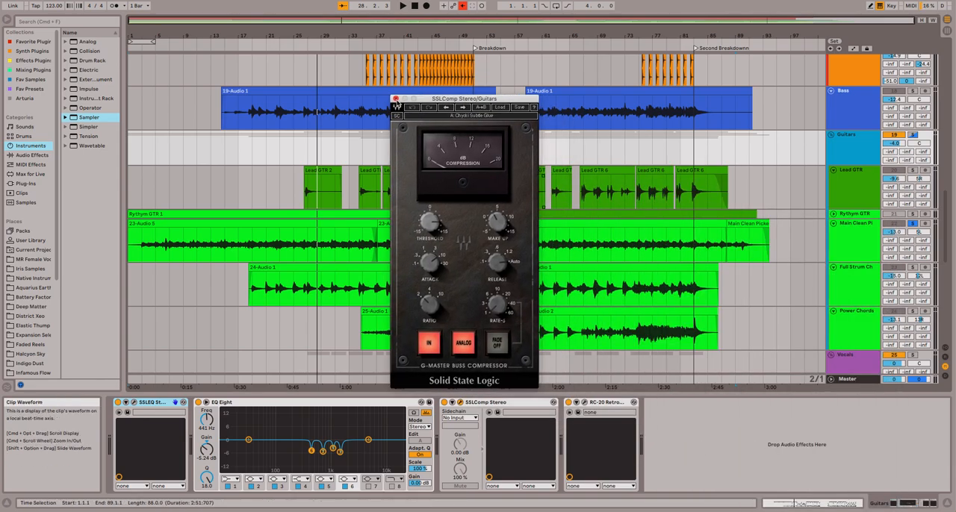
{"action": "left_click", "coordinate": [396, 98]}
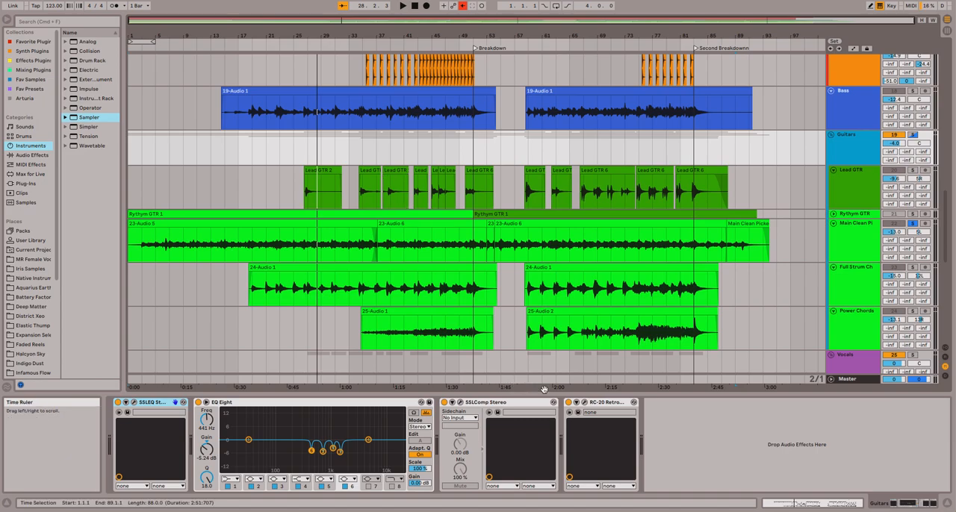
Examine the RC-20 Retro Color settings on the Guitars group and close the plug-in window.
{"action": "left_click", "coordinate": [586, 404]}
{"action": "left_click_drag", "start_coordinate": [398, 138], "coordinate": [395, 87]}
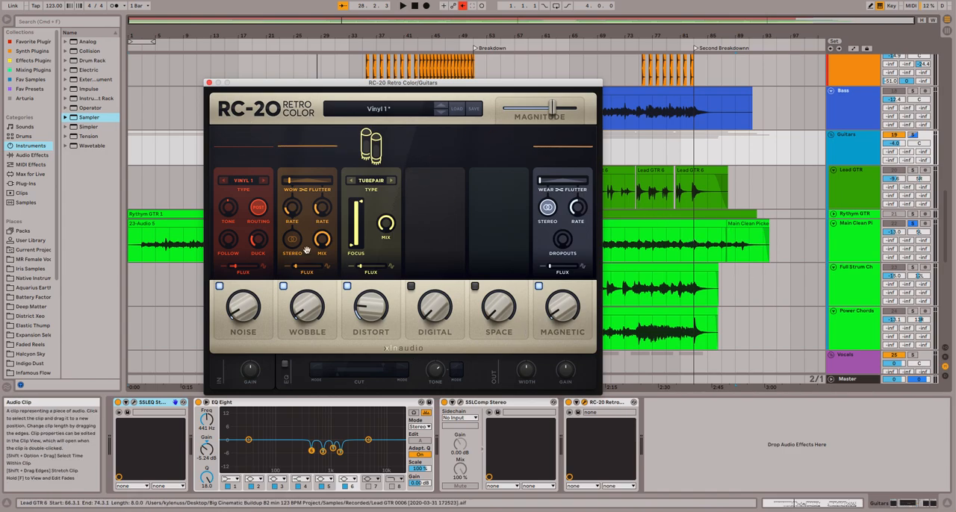
{"action": "left_click", "coordinate": [209, 83]}
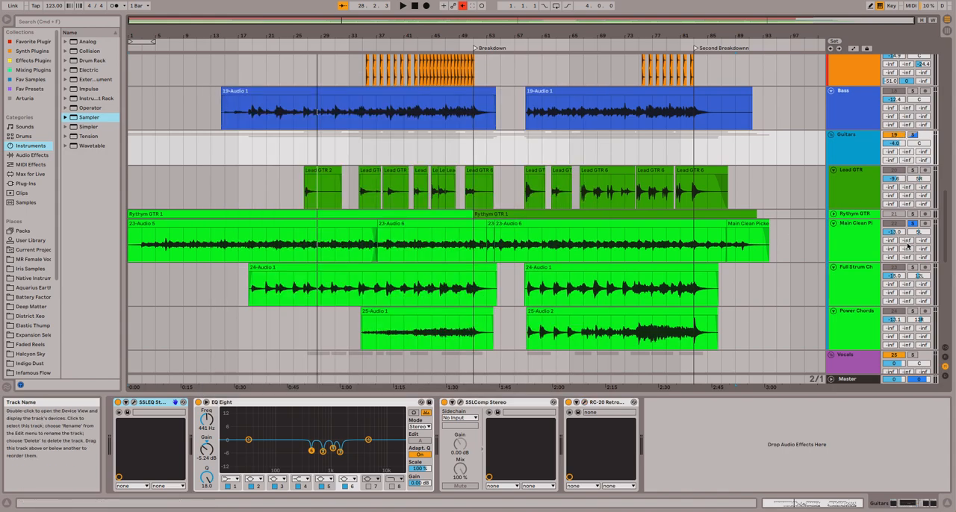
Solo the Bass track in place of the guitars, play it from about bar 36 and stop.
{"action": "scroll", "coordinate": [854, 196], "scroll_direction": "up", "scroll_amount": 4}
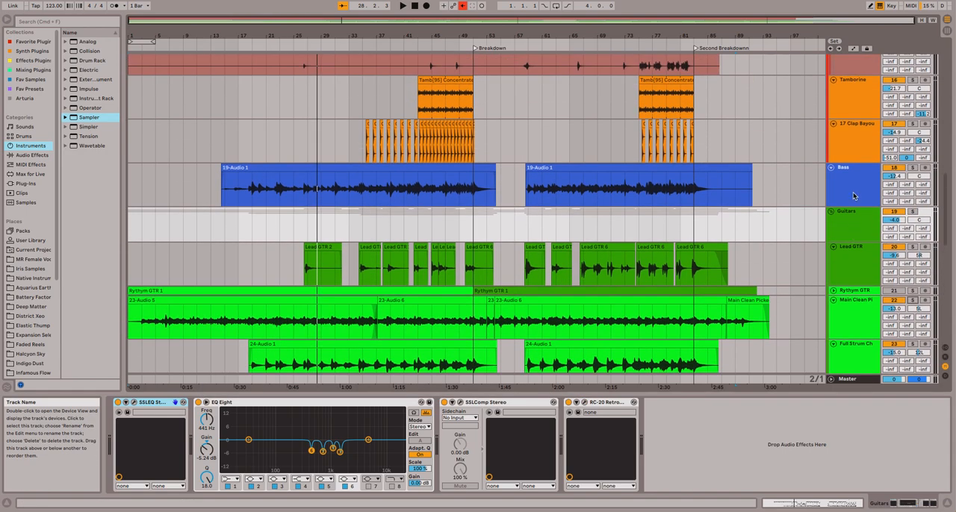
{"action": "left_click", "coordinate": [854, 196]}
{"action": "left_click", "coordinate": [913, 168]}
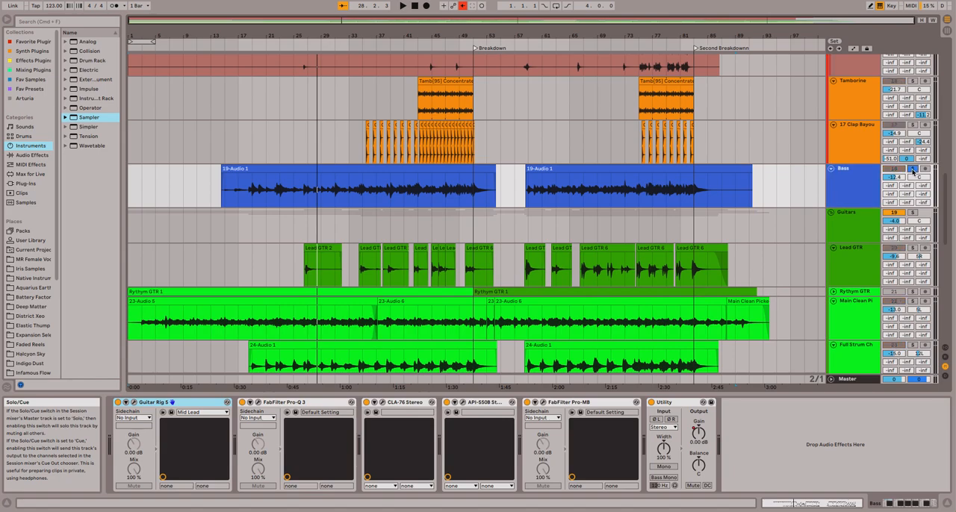
{"action": "left_click", "coordinate": [370, 42]}
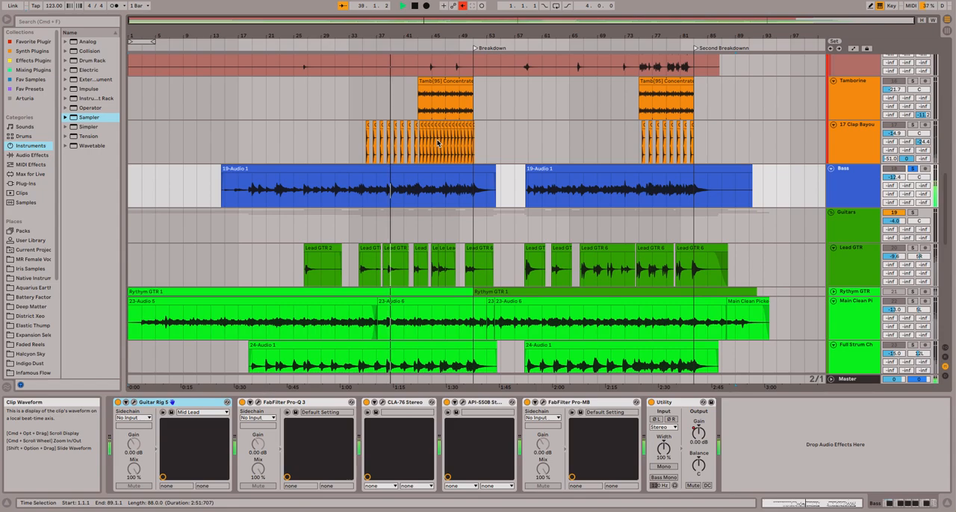
{"action": "key", "text": "space"}
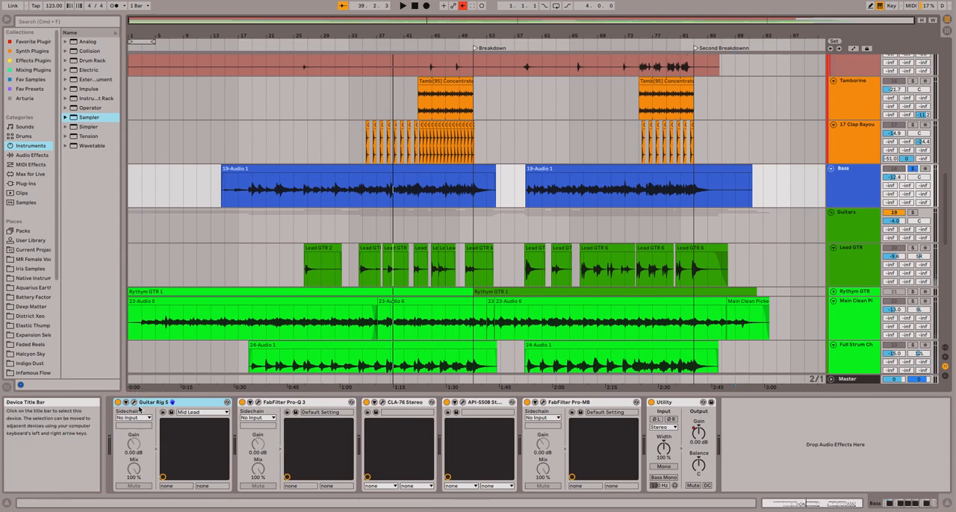
Examine the Bass track's Guitar Rig 5 rack and its FabFilter Pro-Q 3 curve, closing each plug-in window.
{"action": "left_click", "coordinate": [163, 413]}
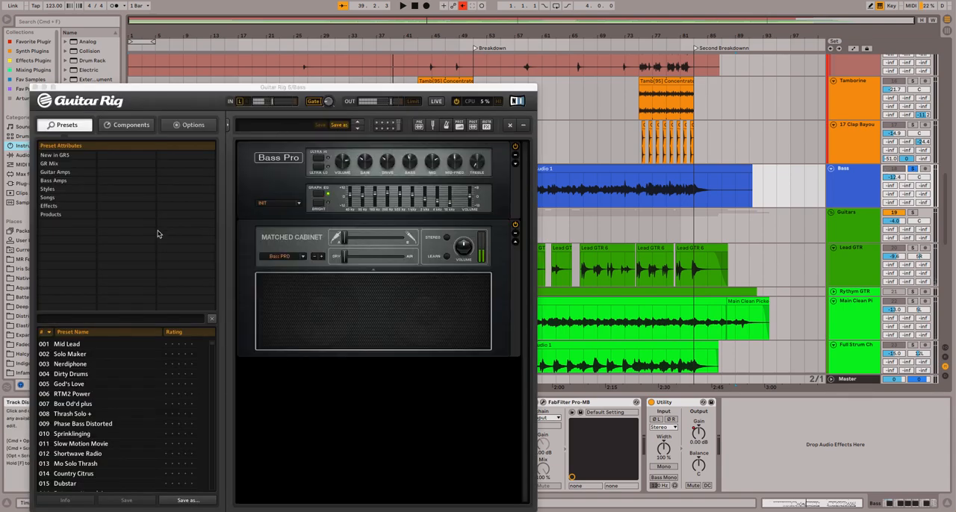
{"action": "left_click", "coordinate": [35, 88]}
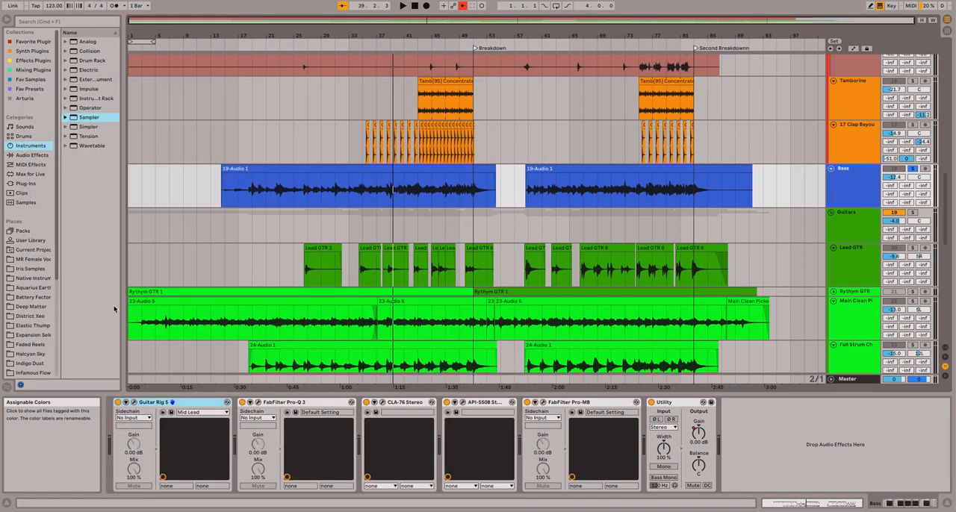
{"action": "left_click", "coordinate": [259, 407]}
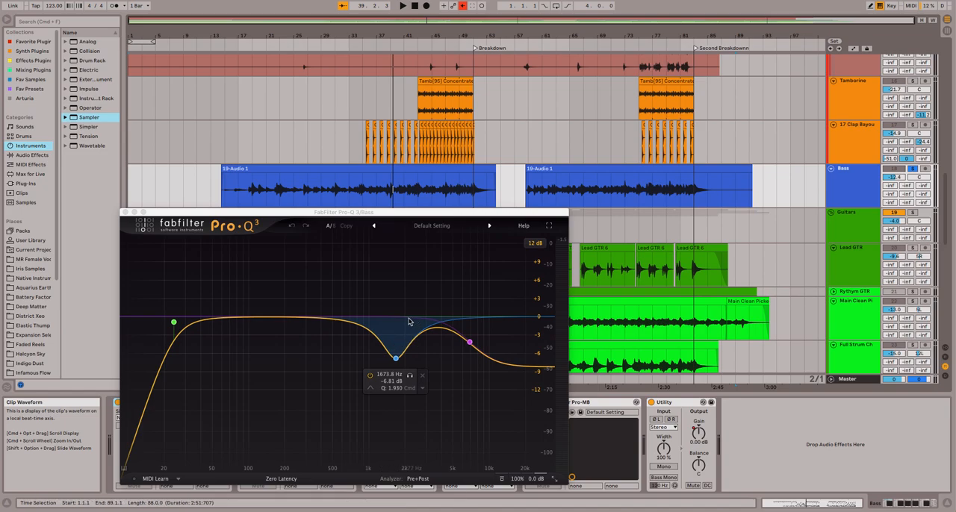
{"action": "left_click", "coordinate": [126, 212]}
Examine the CLA-76 Stereo compressor on the Bass track and close its window.
{"action": "left_click", "coordinate": [382, 402]}
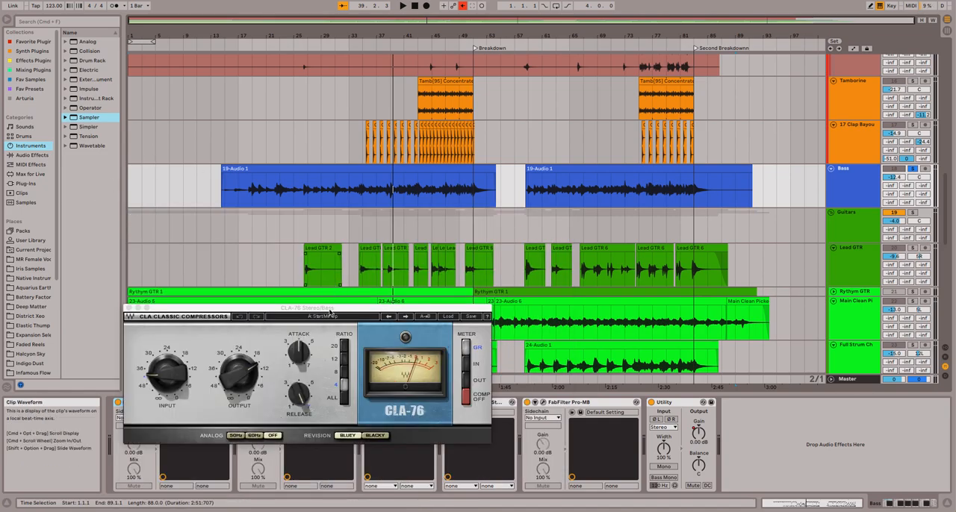
{"action": "left_click_drag", "start_coordinate": [327, 298], "coordinate": [320, 245]}
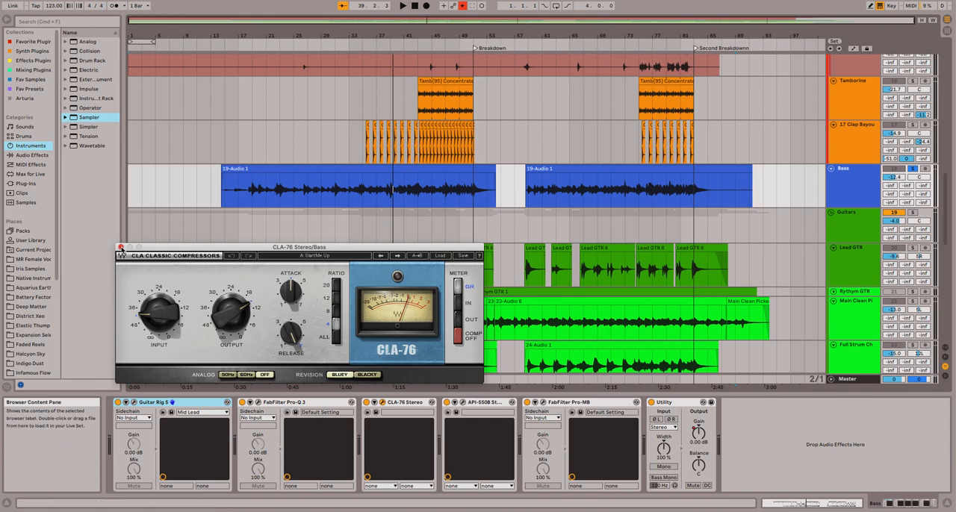
{"action": "left_click", "coordinate": [121, 248]}
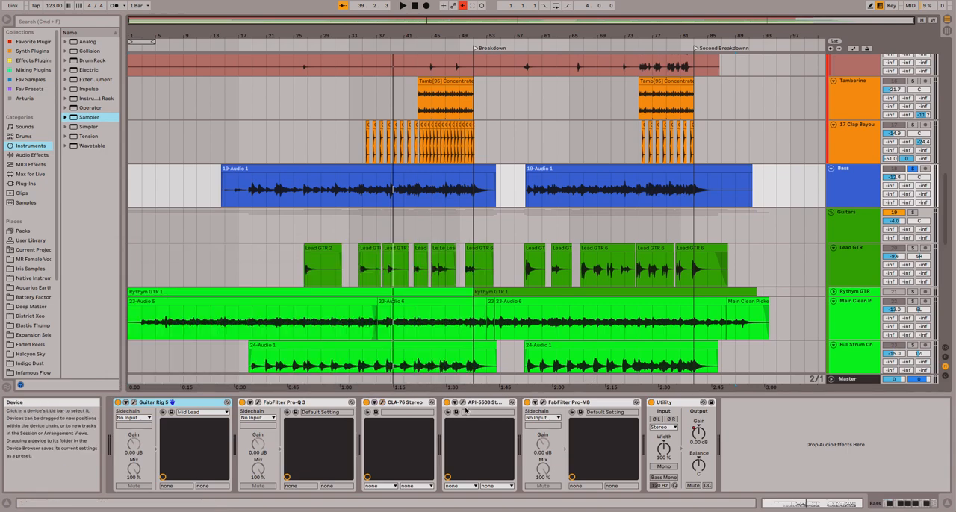
Examine the API-550B equalizer on the Bass track, including its low-frequency band, and close its window.
{"action": "left_click", "coordinate": [463, 402]}
{"action": "left_click_drag", "start_coordinate": [540, 211], "coordinate": [374, 145]}
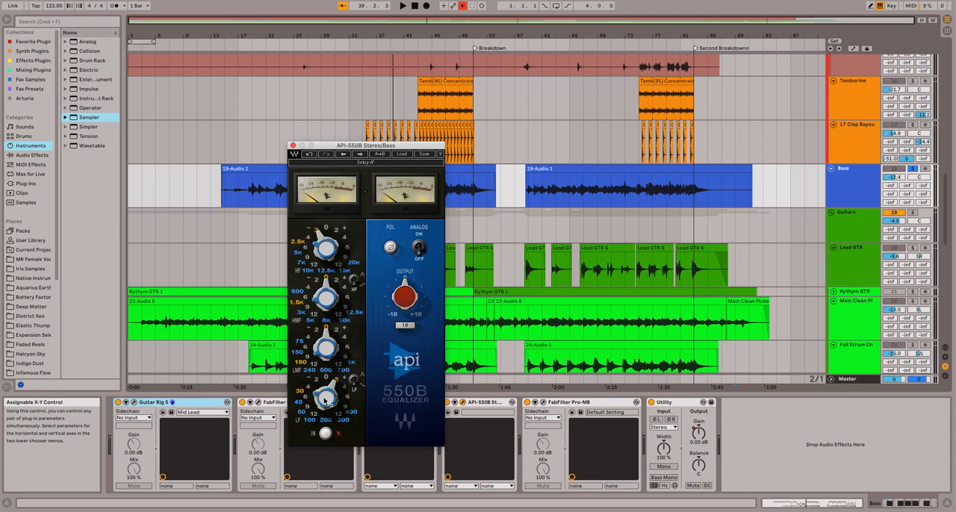
{"action": "left_click_drag", "start_coordinate": [317, 398], "coordinate": [317, 384]}
{"action": "left_click", "coordinate": [293, 146]}
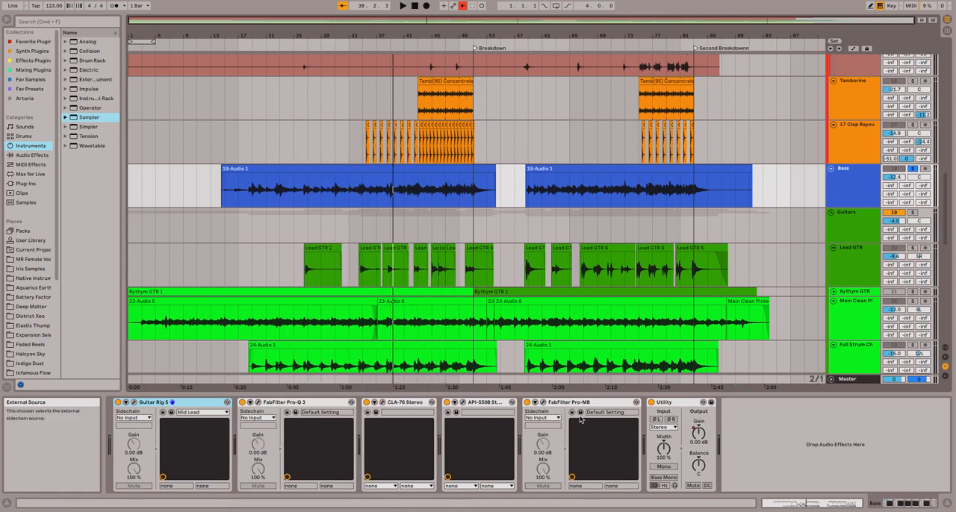
Open FabFilter Pro-MB on the Bass track and bring its low-end band display fully into view.
{"action": "left_click", "coordinate": [544, 404]}
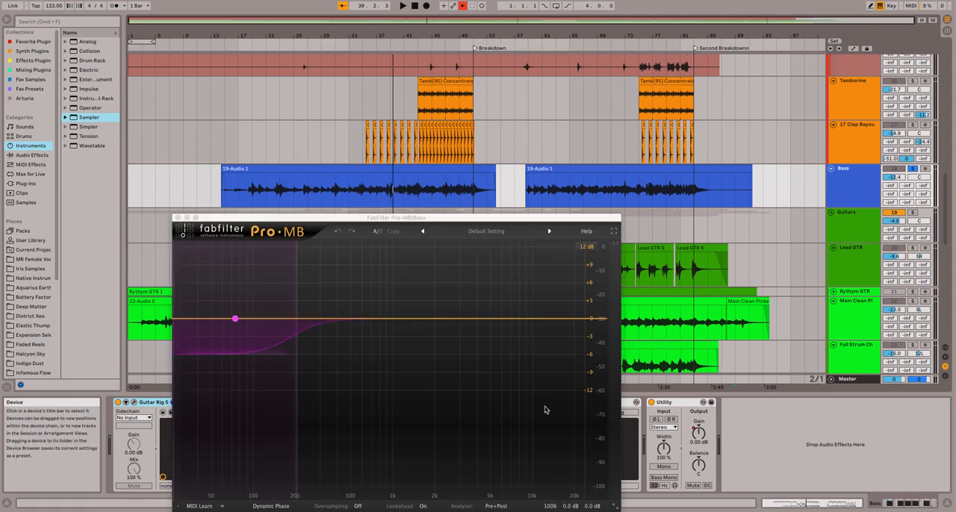
{"action": "left_click_drag", "start_coordinate": [400, 218], "coordinate": [415, 138]}
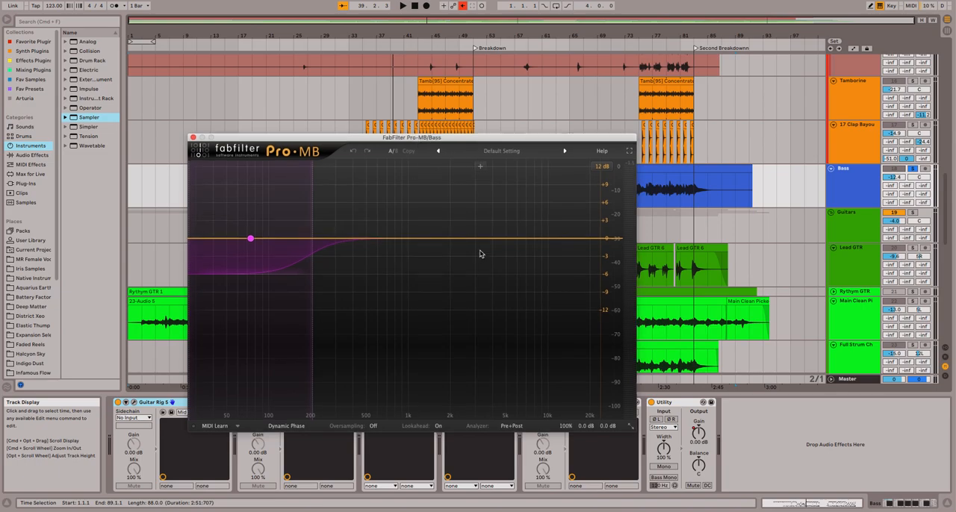
{"action": "left_click_drag", "start_coordinate": [408, 140], "coordinate": [394, 104]}
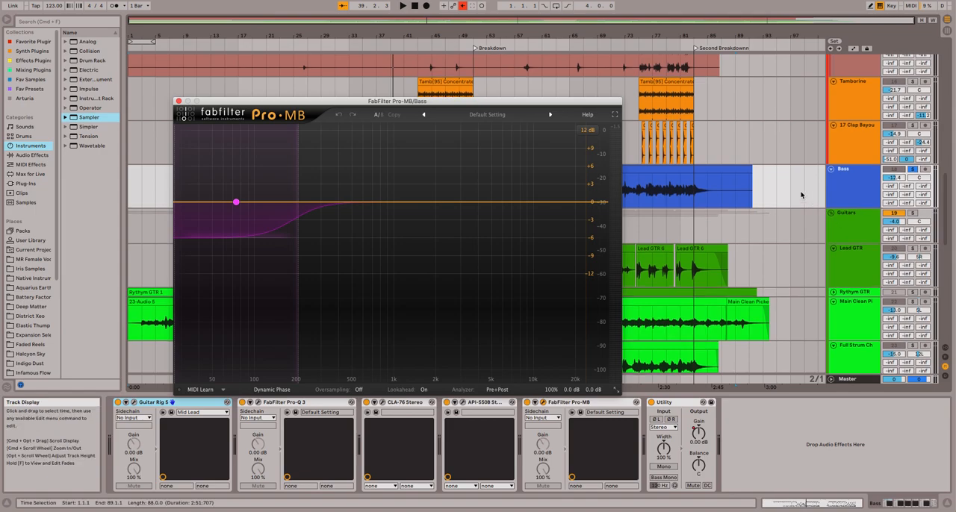
Solo the Kick Trigger and Kick Out drum tracks, keeping the Bass track's Pro-MB window open.
{"action": "scroll", "coordinate": [801, 191], "scroll_direction": "up", "scroll_amount": 15}
{"action": "scroll", "coordinate": [814, 198], "scroll_direction": "up", "scroll_amount": 3}
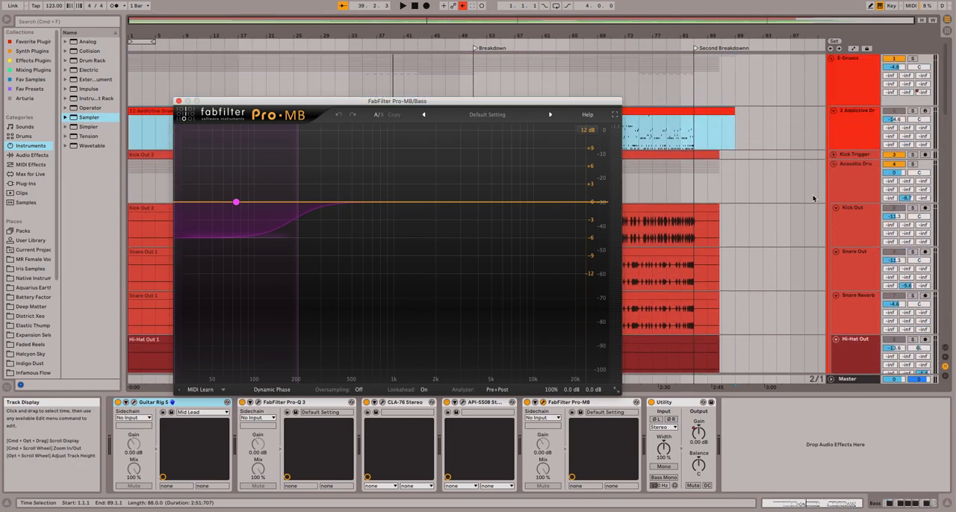
{"action": "left_click", "coordinate": [915, 156]}
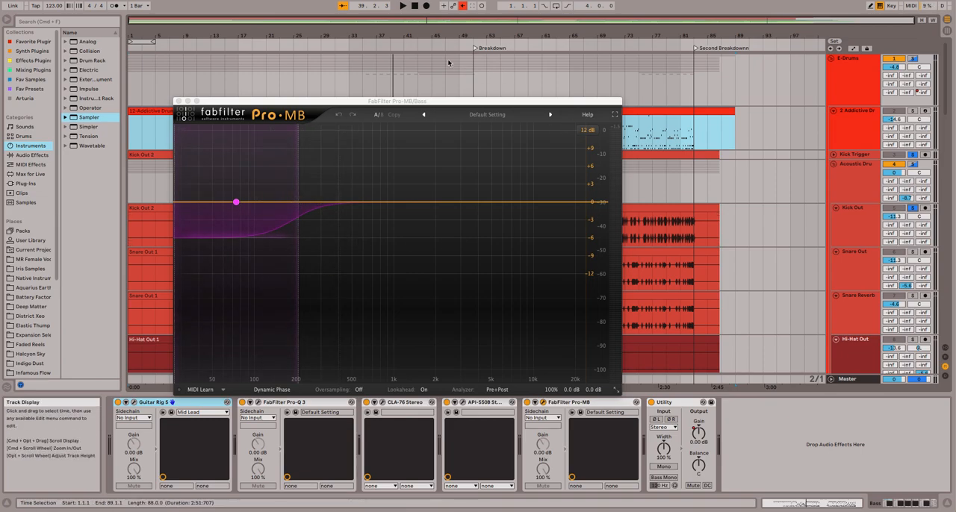
Play the soloed kick and bass from about bar 45, watching Pro-MB's low-end band, and close the plugin window.
{"action": "left_click", "coordinate": [432, 46]}
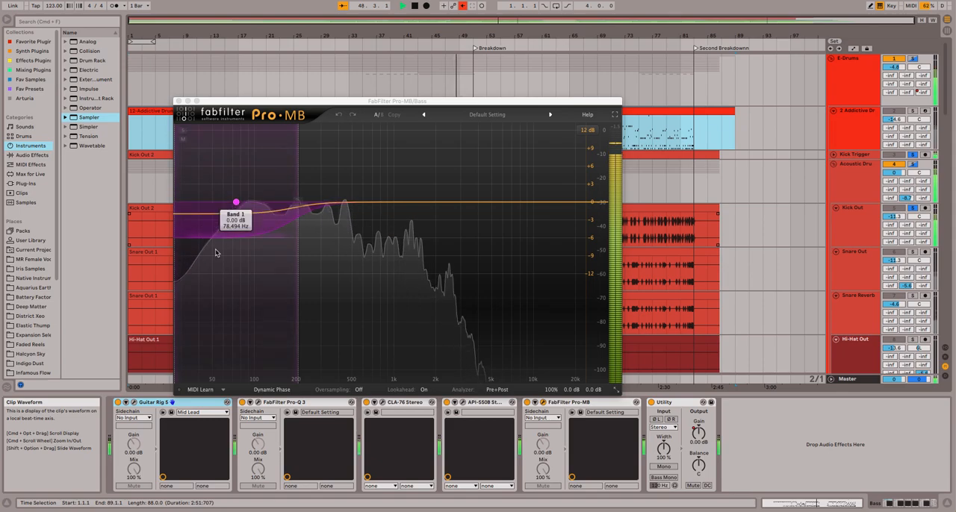
{"action": "key", "text": "space"}
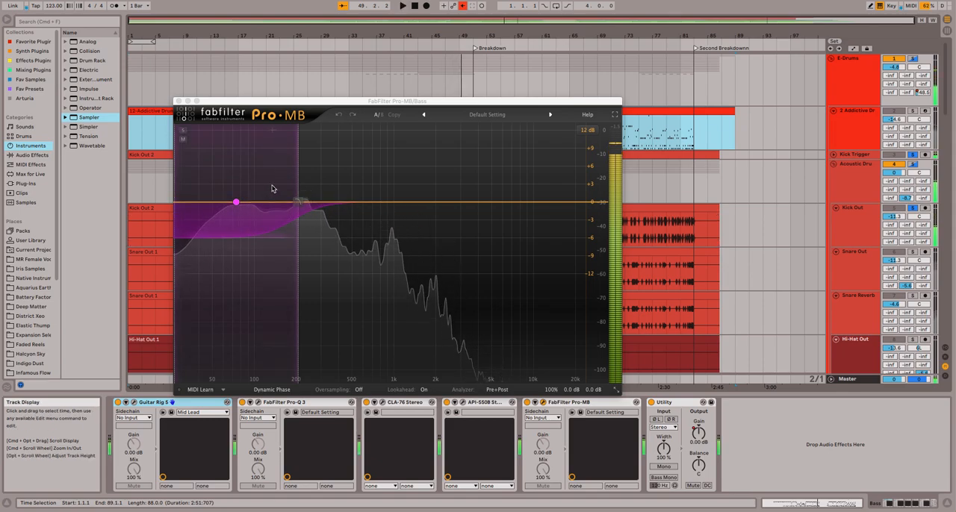
{"action": "left_click", "coordinate": [178, 100]}
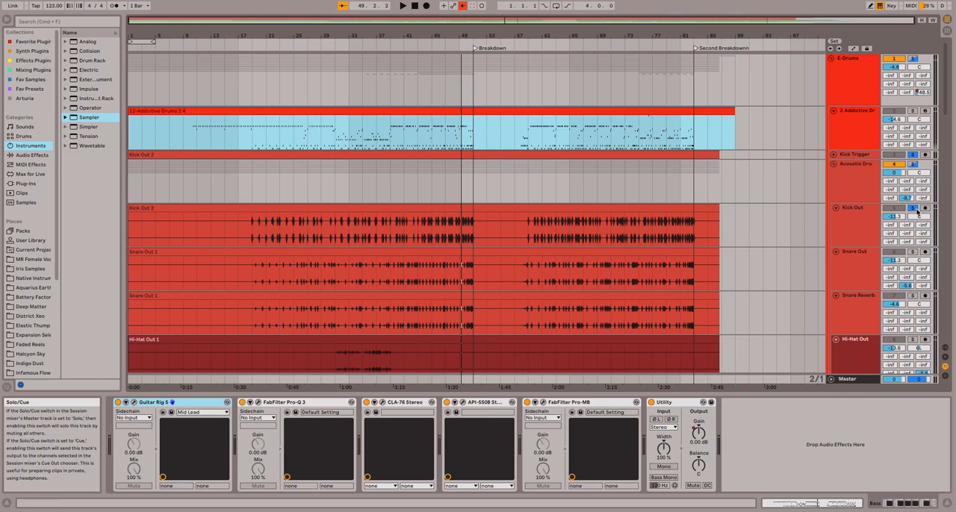
Turn off solo on the Bass, Kick Out and Kick Trigger tracks.
{"action": "scroll", "coordinate": [759, 208], "scroll_direction": "down", "scroll_amount": 2}
{"action": "scroll", "coordinate": [759, 208], "scroll_direction": "down", "scroll_amount": 8}
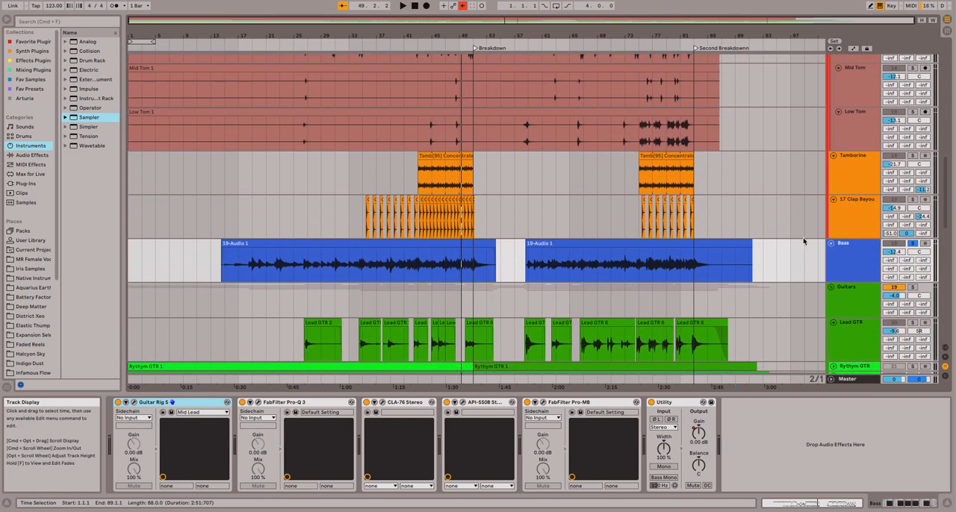
{"action": "left_click", "coordinate": [912, 243]}
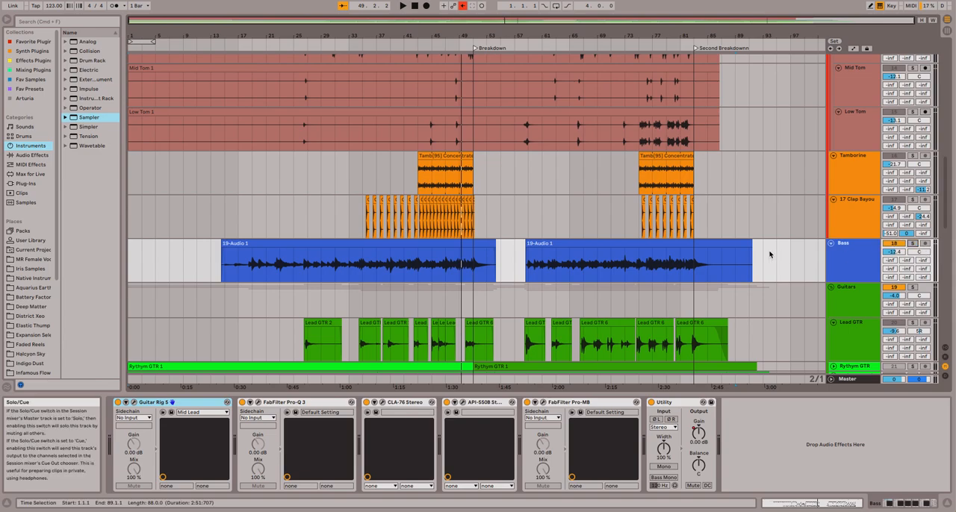
{"action": "scroll", "coordinate": [817, 258], "scroll_direction": "up", "scroll_amount": 10}
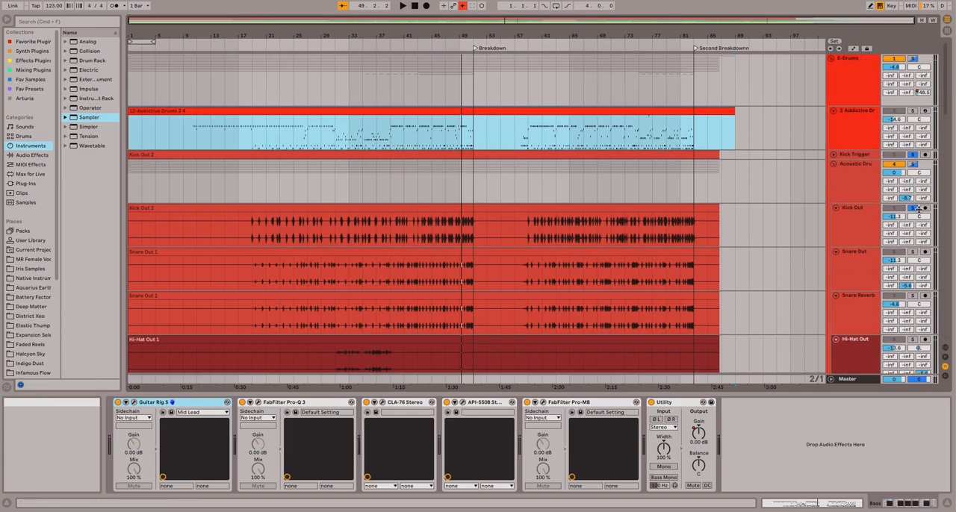
{"action": "left_click", "coordinate": [913, 156]}
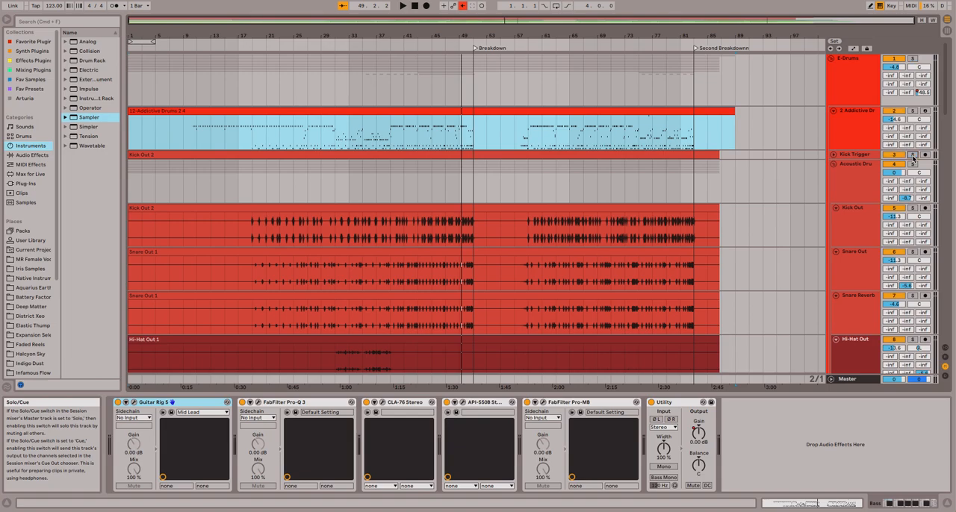
Open Addictive Drums 2 on the 2-Addictive Drums track and reposition its window clear of the mixer controls.
{"action": "scroll", "coordinate": [656, 215], "scroll_direction": "down", "scroll_amount": 10}
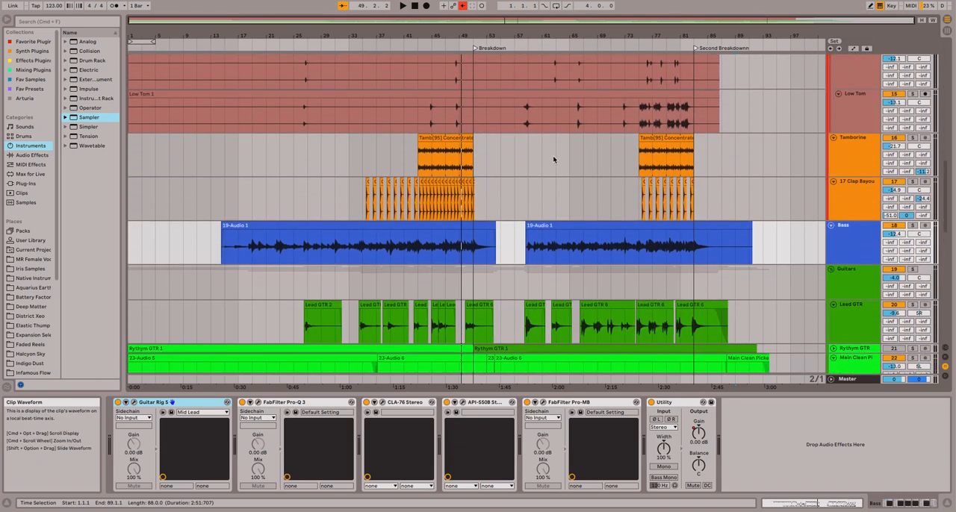
{"action": "scroll", "coordinate": [568, 161], "scroll_direction": "up", "scroll_amount": 3}
{"action": "scroll", "coordinate": [552, 164], "scroll_direction": "up", "scroll_amount": 10}
{"action": "left_click", "coordinate": [688, 153]}
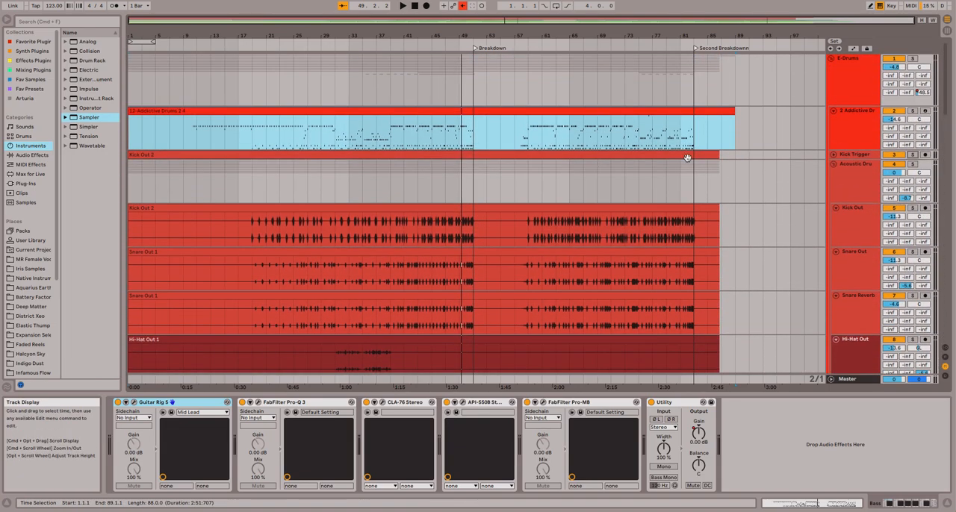
{"action": "left_click", "coordinate": [859, 126]}
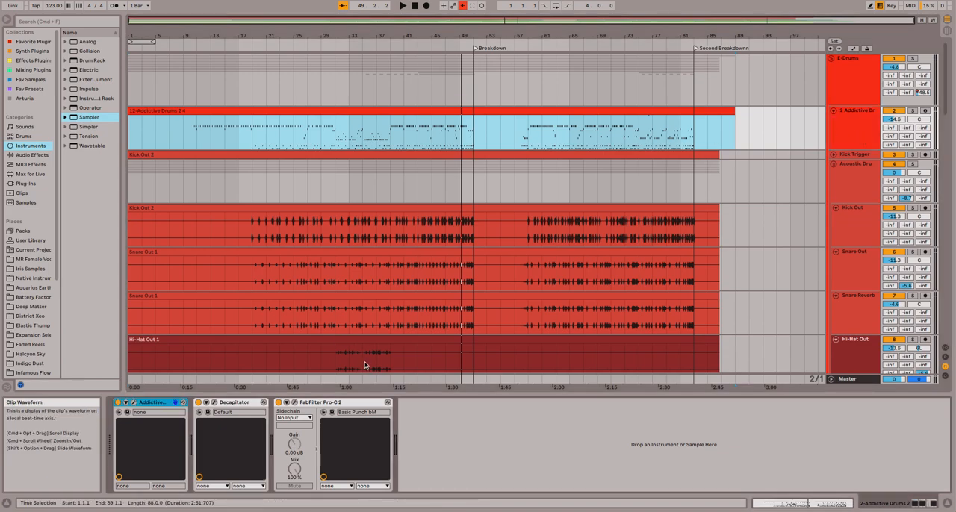
{"action": "left_click", "coordinate": [135, 404]}
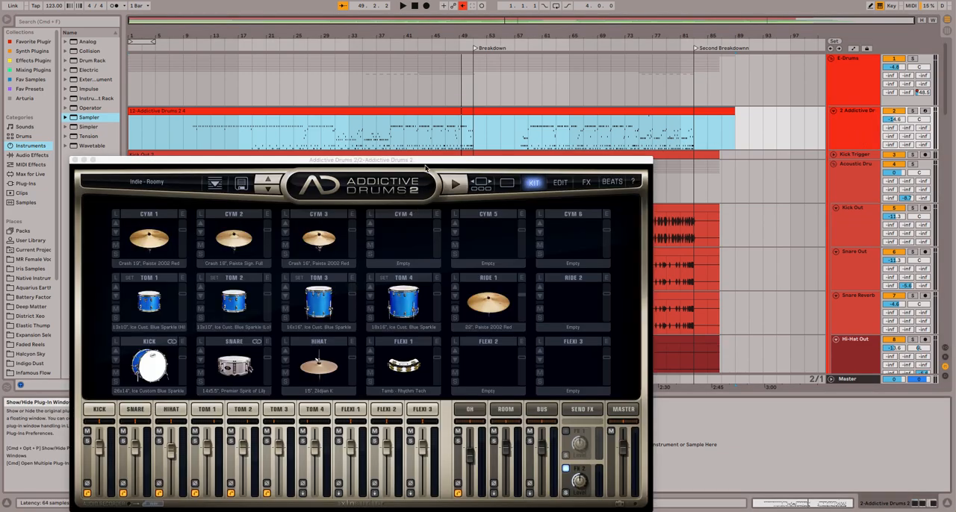
{"action": "left_click_drag", "start_coordinate": [438, 163], "coordinate": [484, 115]}
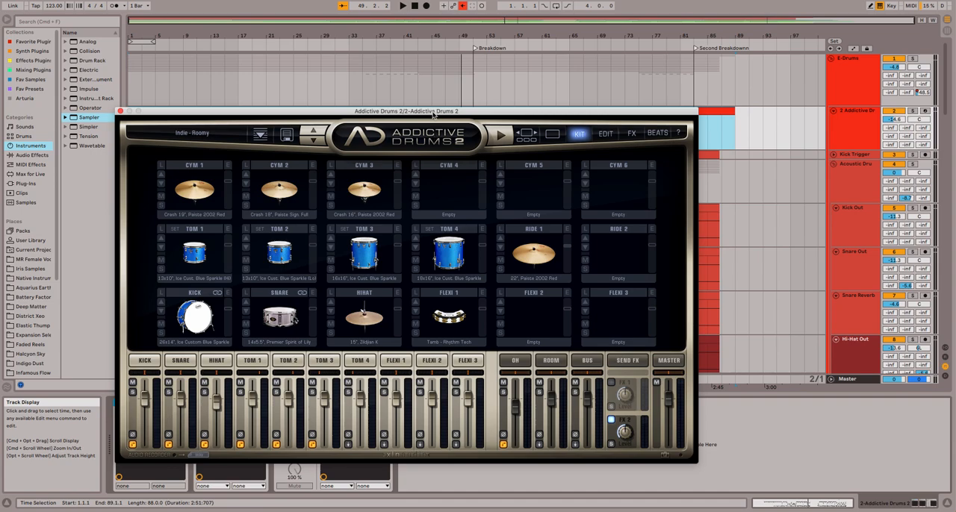
{"action": "left_click_drag", "start_coordinate": [433, 114], "coordinate": [516, 139]}
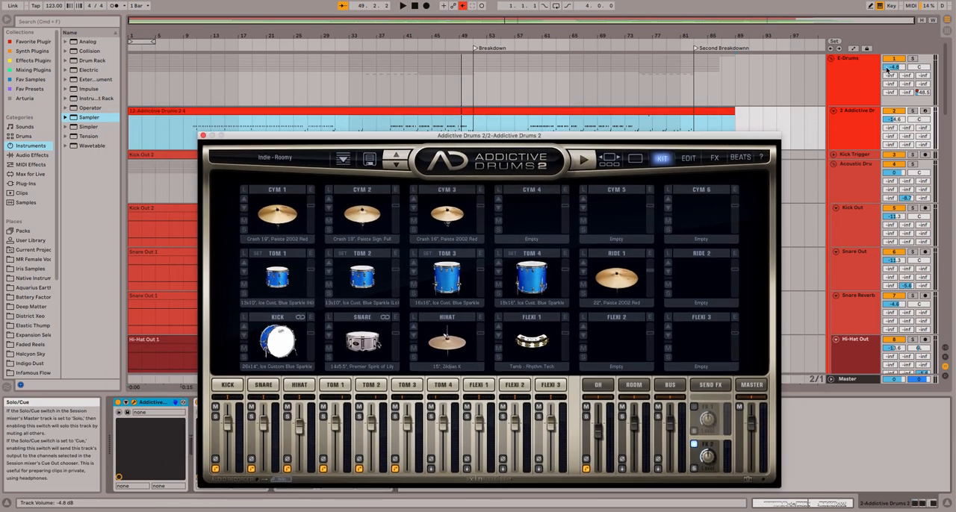
Solo the E-Drums group, play it from about bar 31 with Addictive Drums 2 showing, and close the plugin window.
{"action": "left_click", "coordinate": [913, 59]}
{"action": "left_click", "coordinate": [336, 46]}
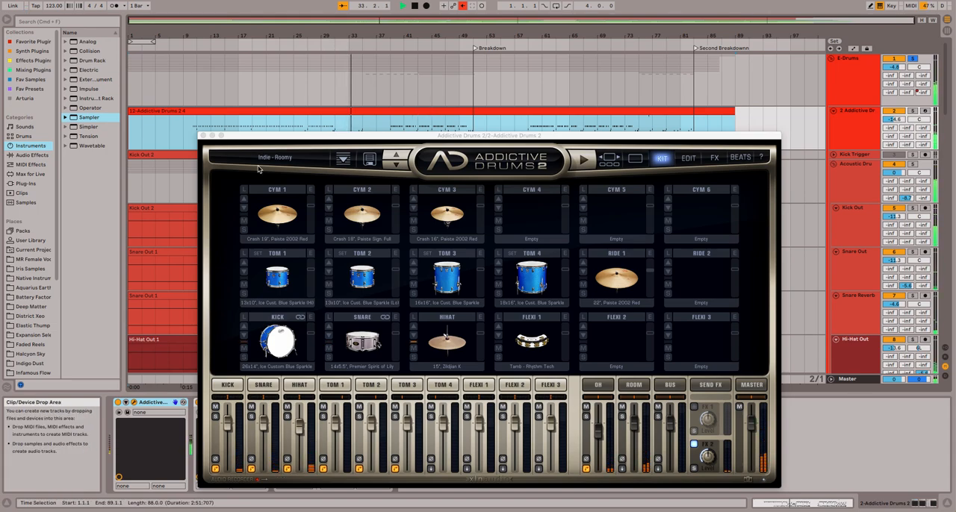
{"action": "left_click", "coordinate": [202, 136]}
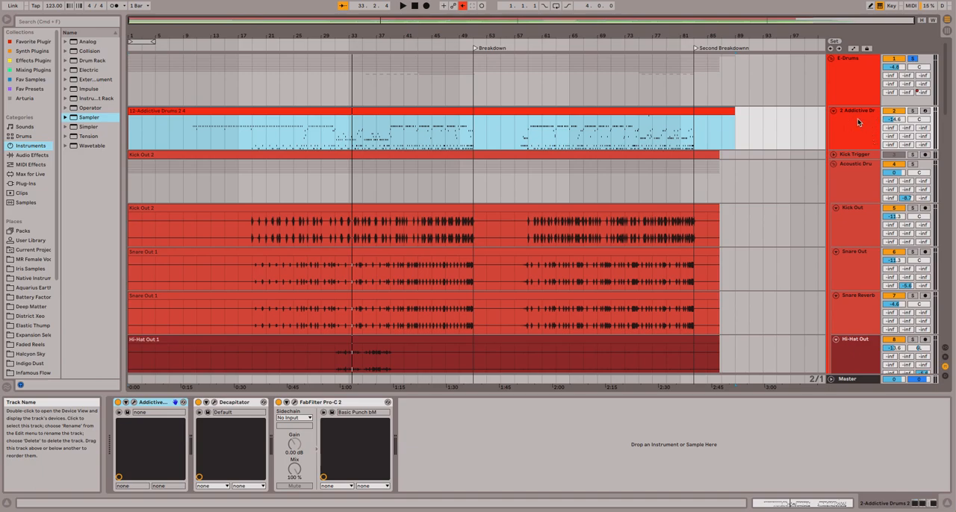
Examine the Addictive Drums clip's MIDI notes at about bars 23 to 50 and return to the track's device chain.
{"action": "double_click", "coordinate": [379, 111]}
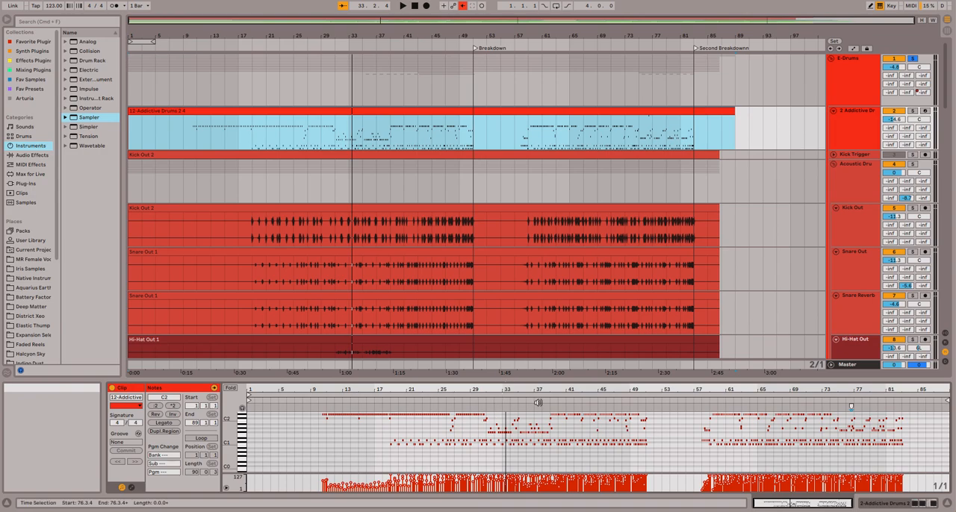
{"action": "left_click_drag", "start_coordinate": [504, 388], "coordinate": [503, 426]}
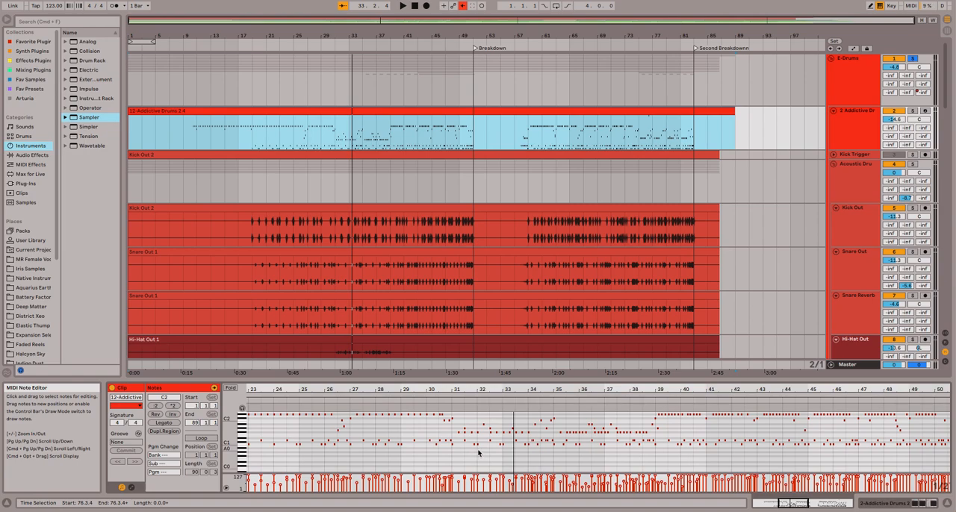
{"action": "double_click", "coordinate": [841, 131]}
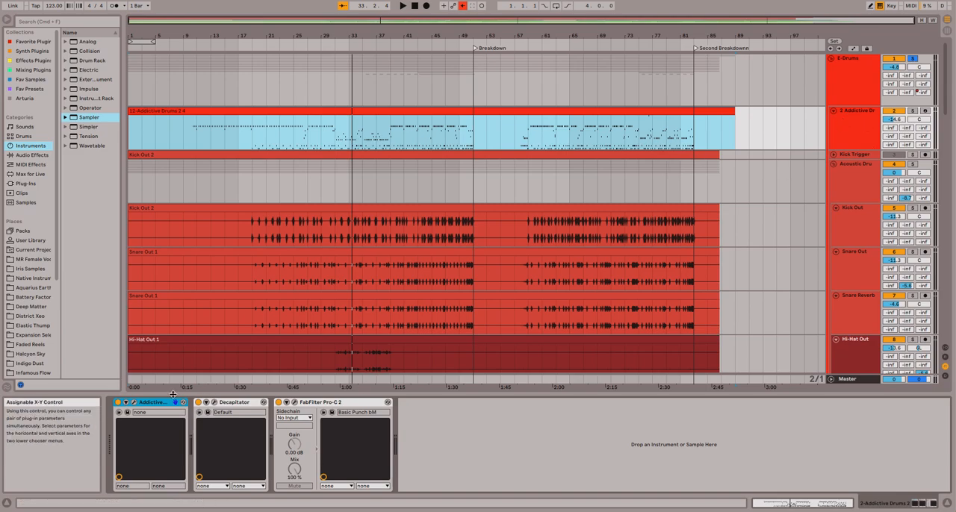
Set the Kick channel's output in Addictive Drums 2 to Separate Out (Pre Fader) + Master and close the plugin window.
{"action": "left_click", "coordinate": [135, 404]}
{"action": "left_click_drag", "start_coordinate": [405, 160], "coordinate": [383, 78]}
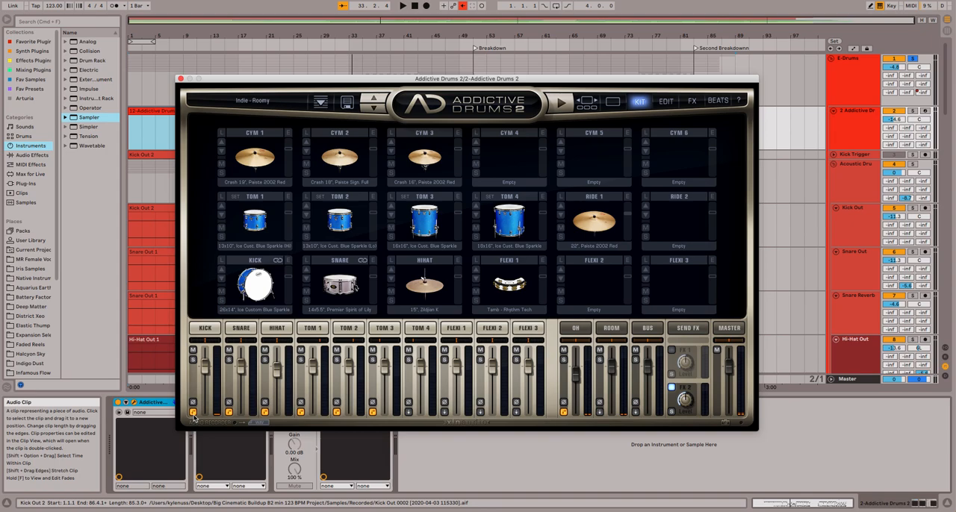
{"action": "left_click", "coordinate": [193, 413]}
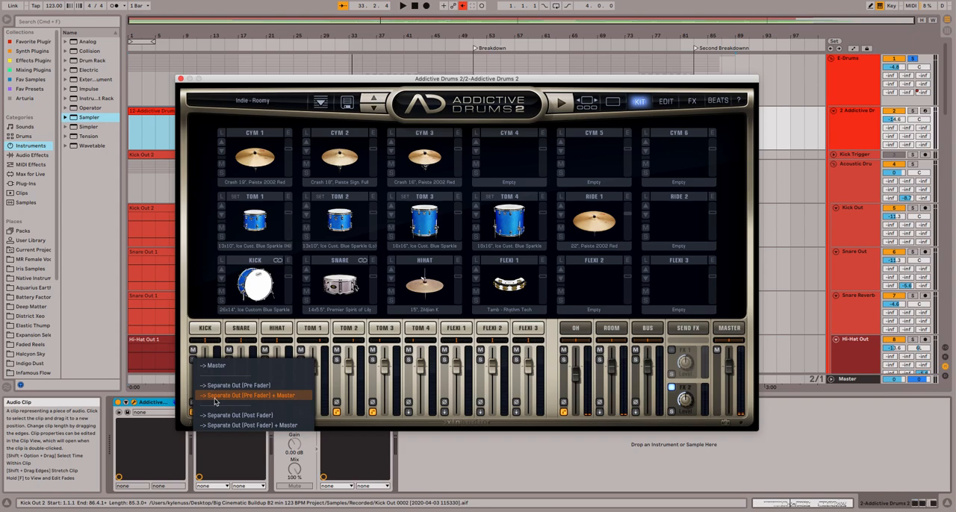
{"action": "left_click", "coordinate": [215, 396]}
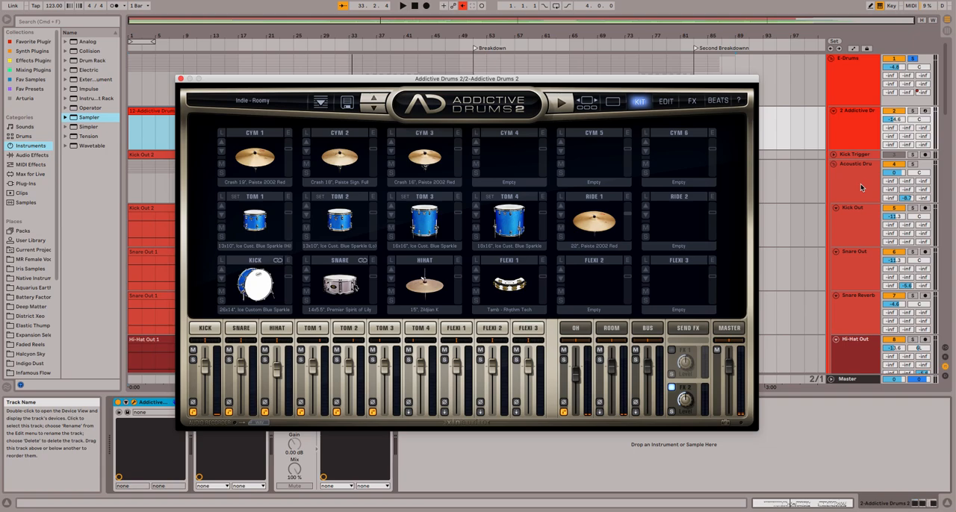
{"action": "left_click", "coordinate": [180, 79]}
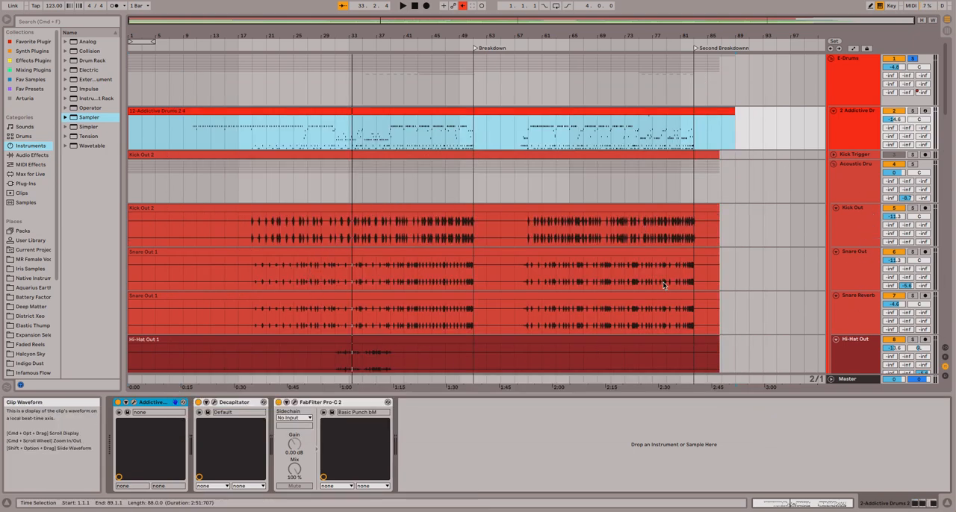
Examine the Decapitator saturation settings on the 2-Addictive Drums track and close the plugin window.
{"action": "scroll", "coordinate": [567, 295], "scroll_direction": "down", "scroll_amount": 6}
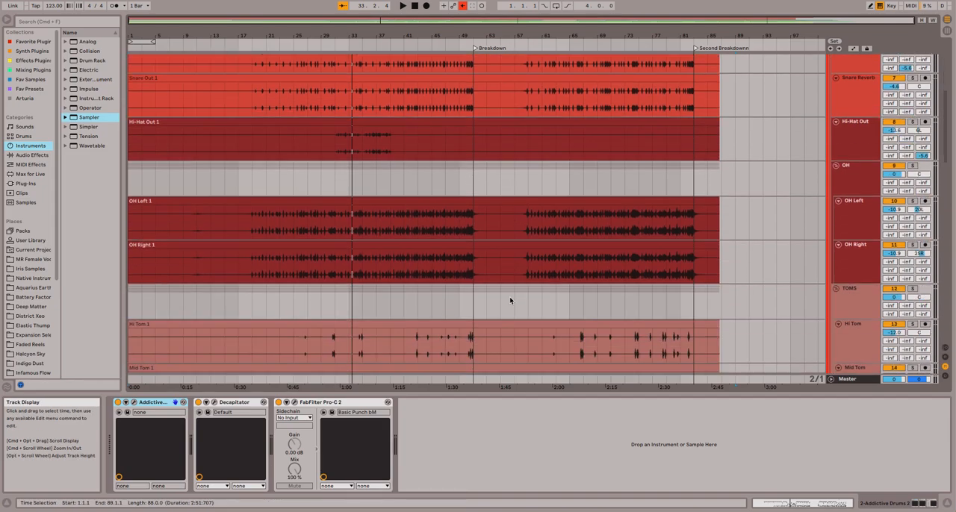
{"action": "scroll", "coordinate": [477, 177], "scroll_direction": "up", "scroll_amount": 3}
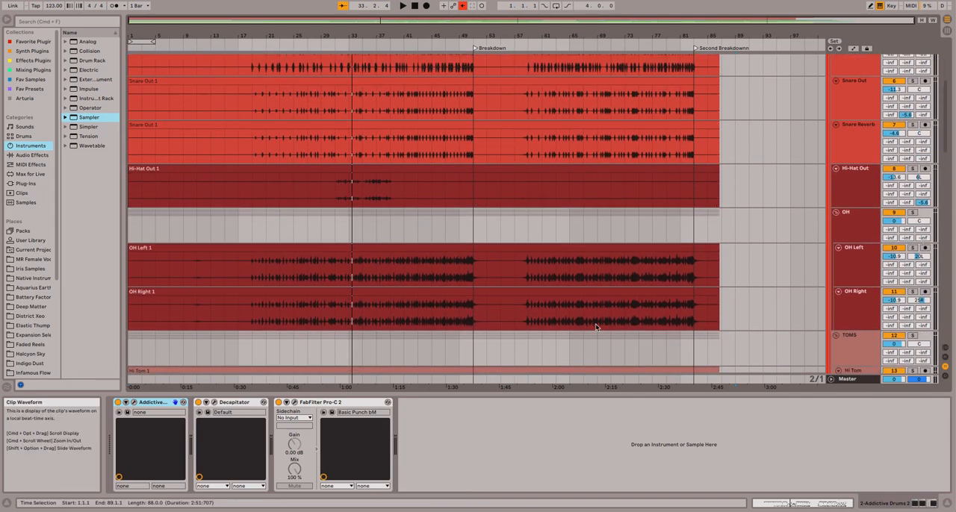
{"action": "scroll", "coordinate": [526, 238], "scroll_direction": "up", "scroll_amount": 8}
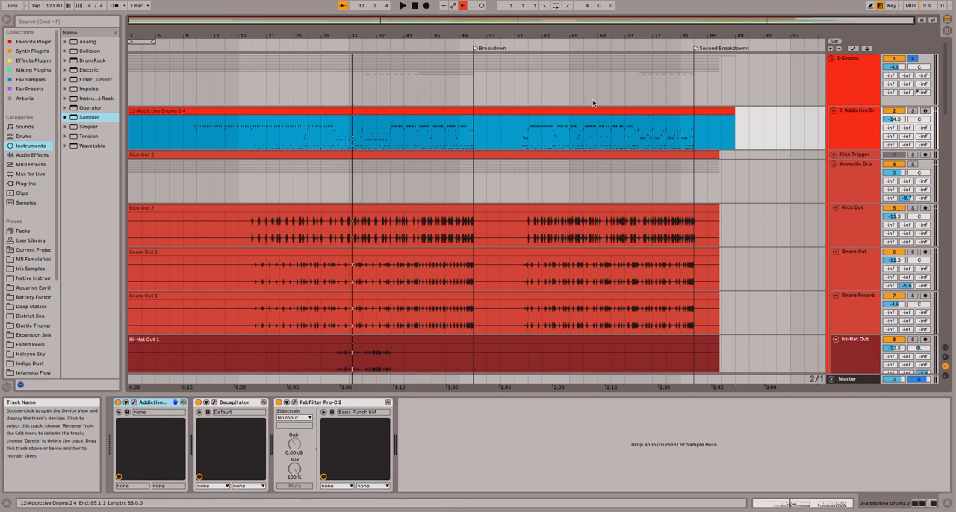
{"action": "left_click", "coordinate": [217, 411]}
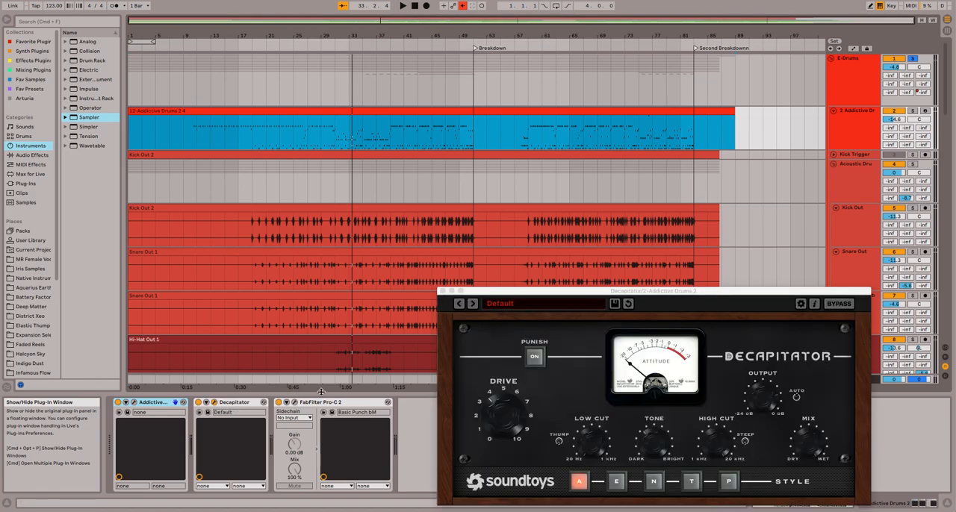
{"action": "left_click_drag", "start_coordinate": [528, 293], "coordinate": [257, 215]}
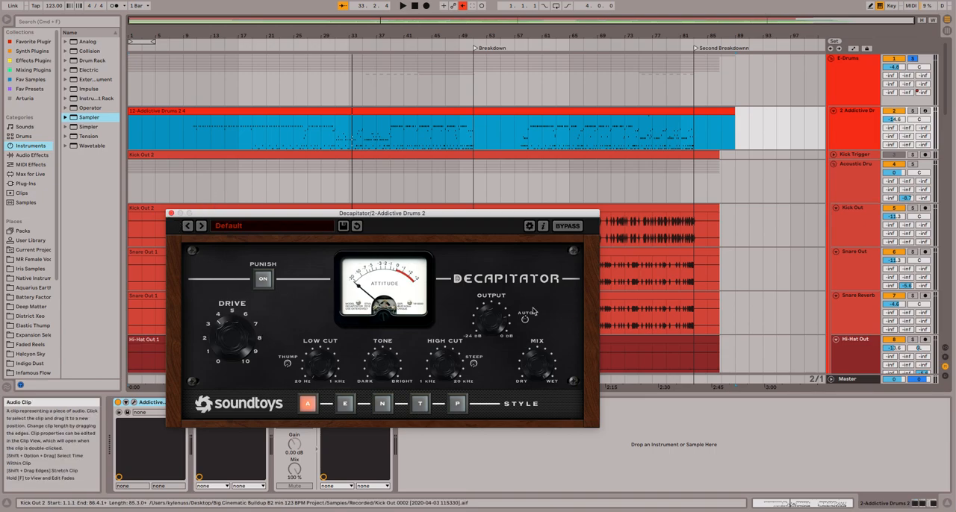
{"action": "left_click", "coordinate": [170, 214]}
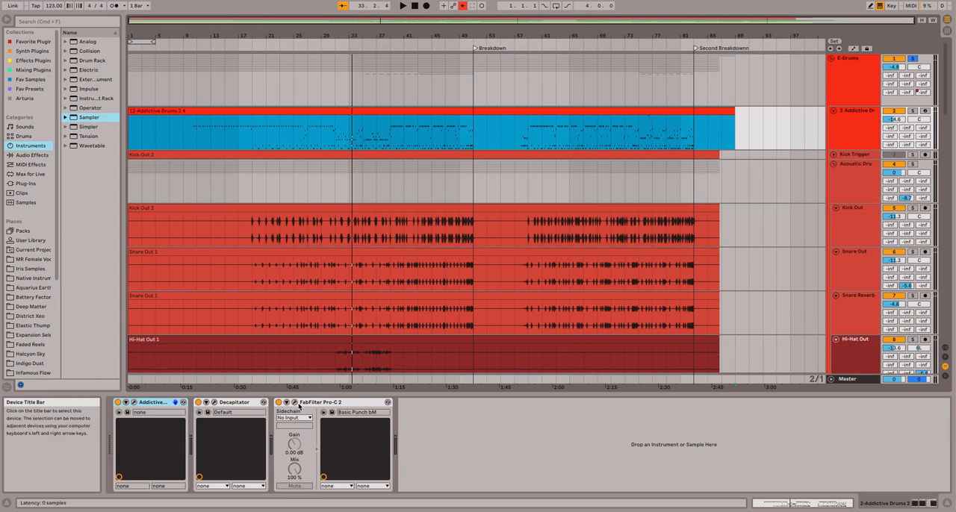
Examine the FabFilter Pro-C 2 compressor on the 2-Addictive Drums track and close its window.
{"action": "left_click", "coordinate": [295, 402]}
{"action": "left_click_drag", "start_coordinate": [599, 193], "coordinate": [417, 128]}
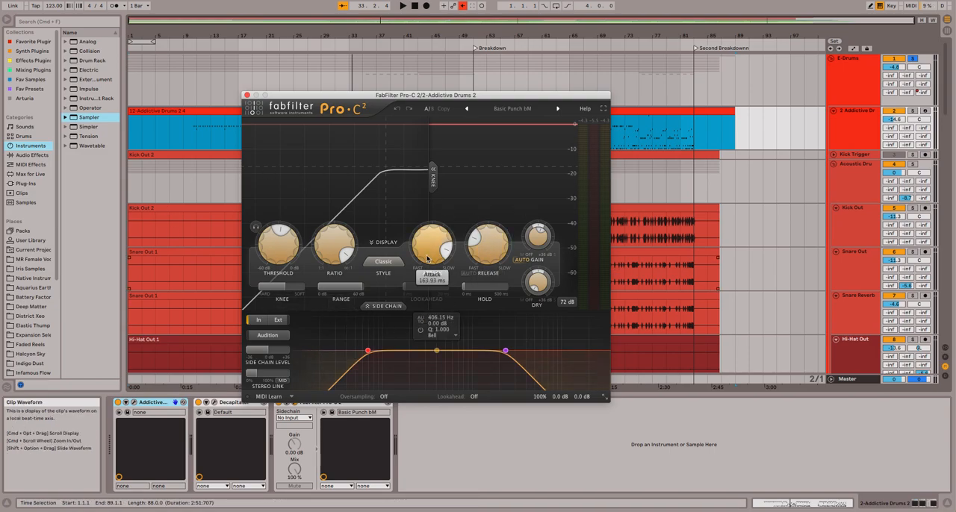
{"action": "left_click", "coordinate": [247, 95]}
Solo only the 2-Addictive Drums track instead of the E-Drums group, audition it from about bar 37, and turn its solo off.
{"action": "left_click", "coordinate": [912, 111]}
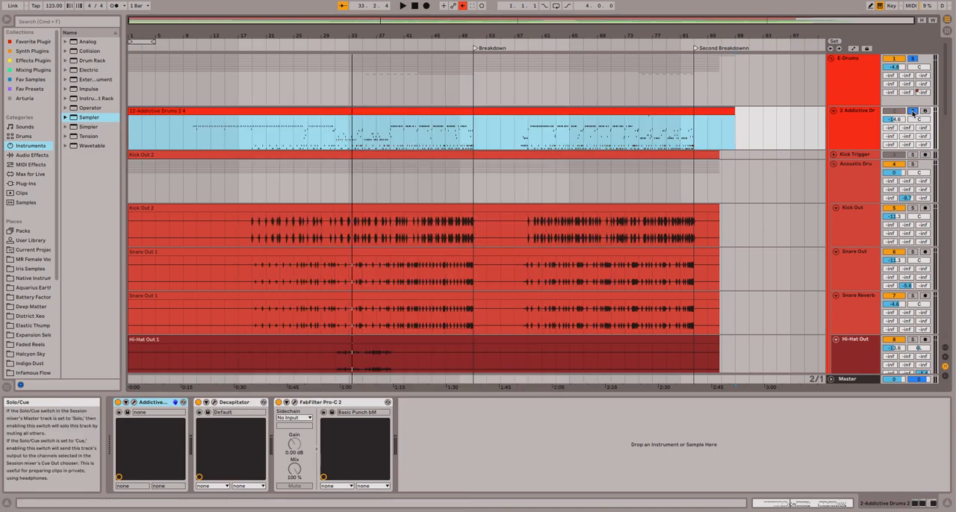
{"action": "left_click", "coordinate": [914, 59]}
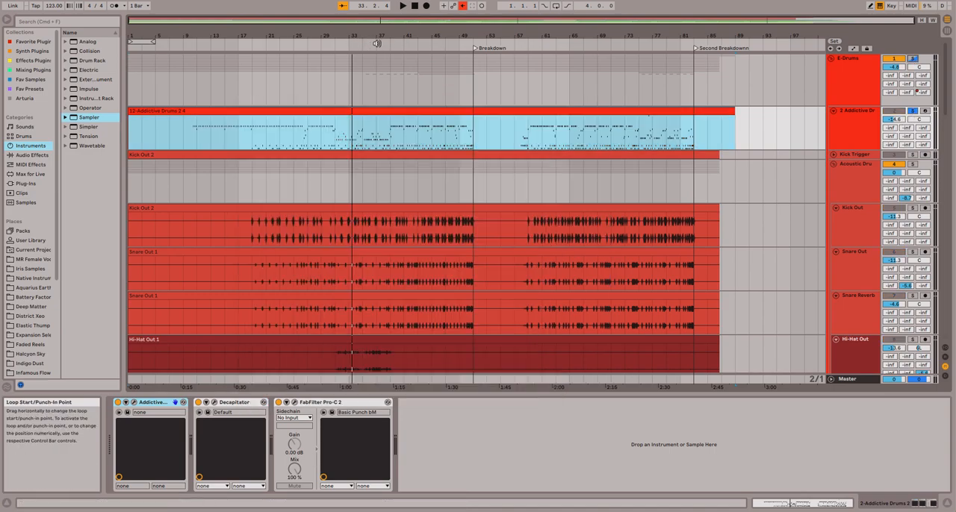
{"action": "left_click", "coordinate": [376, 43]}
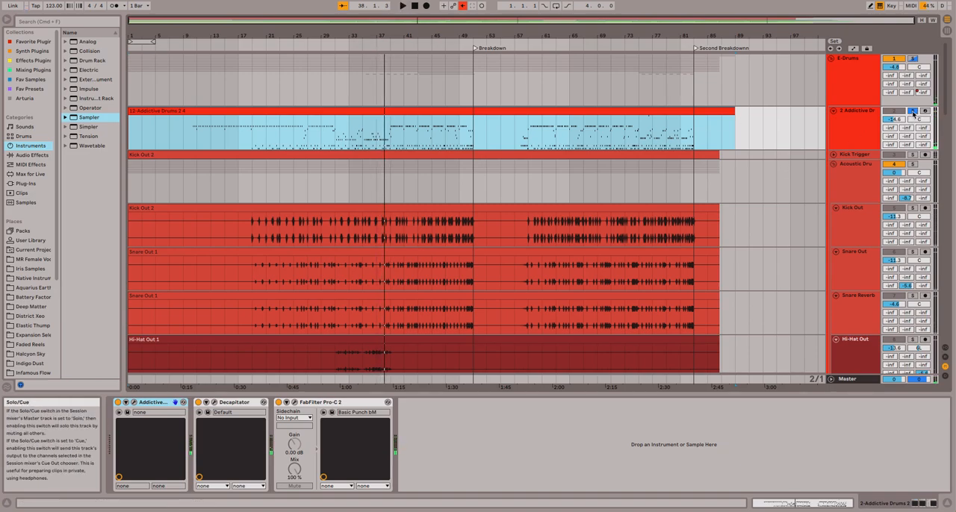
{"action": "left_click", "coordinate": [913, 112]}
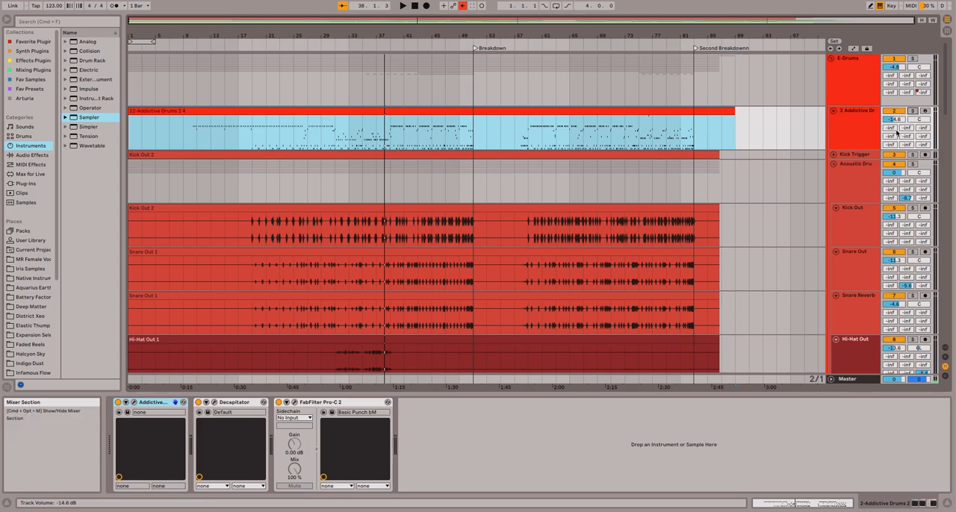
Examine the Kick Out track's effect chain, including its Transient Master settings, and close the plugin window.
{"action": "scroll", "coordinate": [495, 202], "scroll_direction": "down", "scroll_amount": 3}
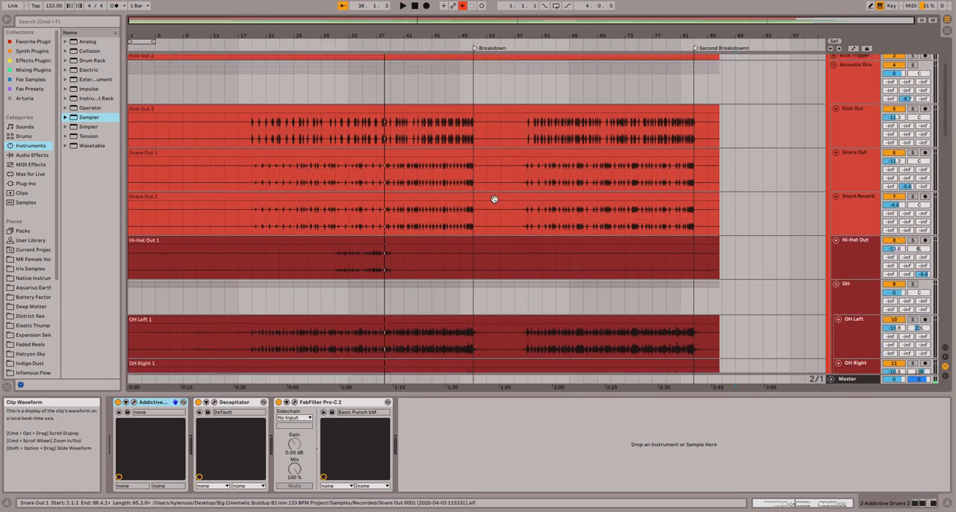
{"action": "left_click", "coordinate": [843, 133]}
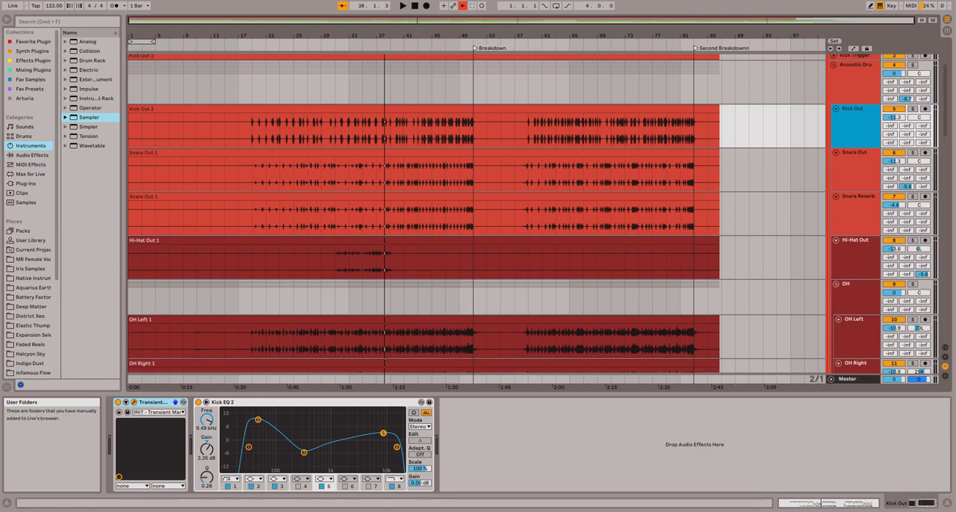
{"action": "left_click_drag", "start_coordinate": [0, 224], "coordinate": [432, 222]}
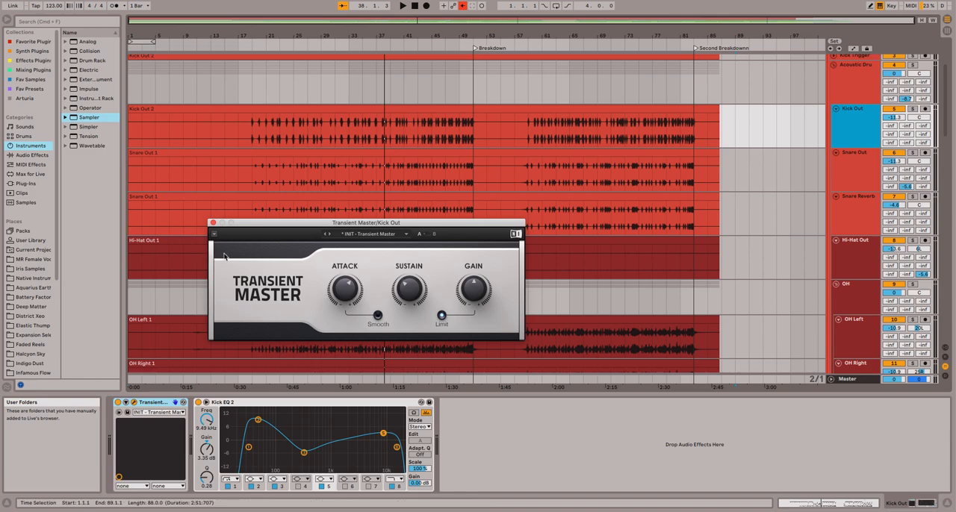
{"action": "left_click", "coordinate": [213, 223]}
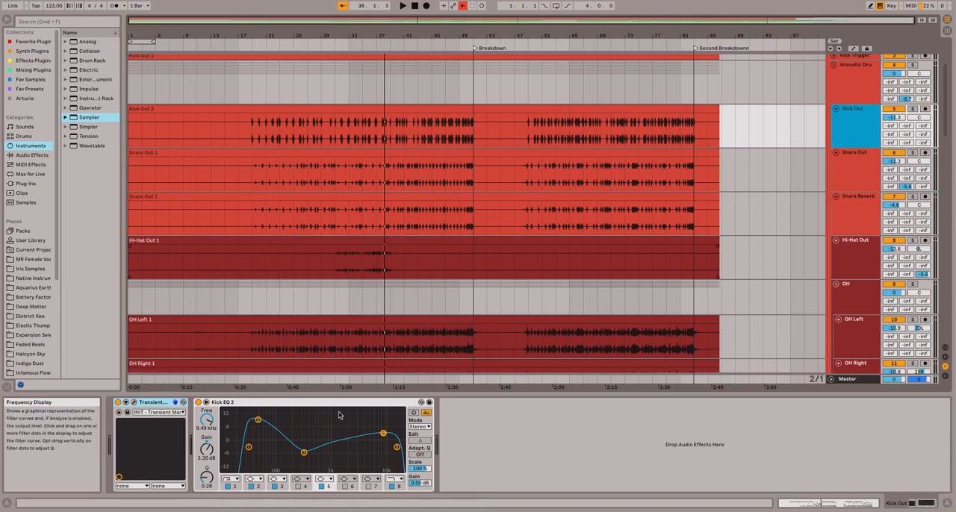
Show the Snare Out track's effect chain, audition the track in solo from about bar 32, and turn its solo off.
{"action": "left_click", "coordinate": [836, 173]}
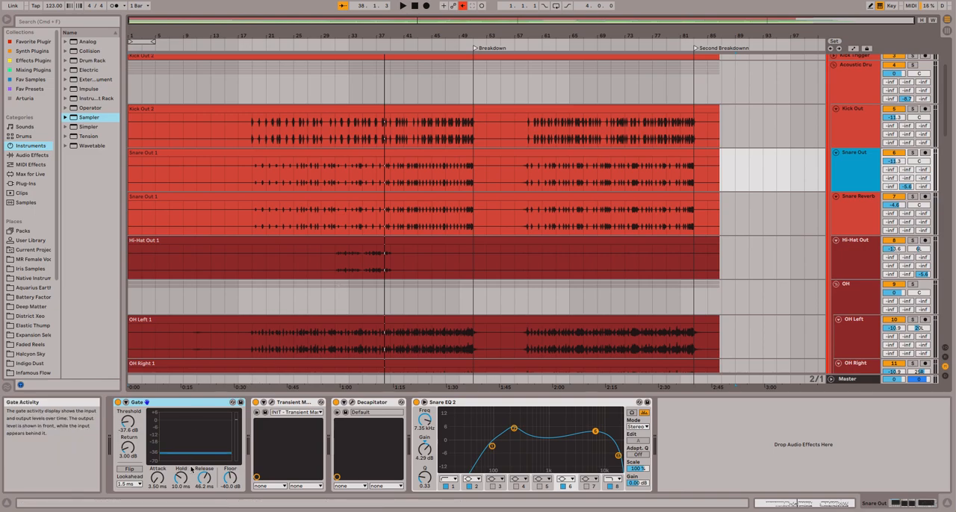
{"action": "left_click", "coordinate": [393, 136]}
{"action": "left_click", "coordinate": [913, 153]}
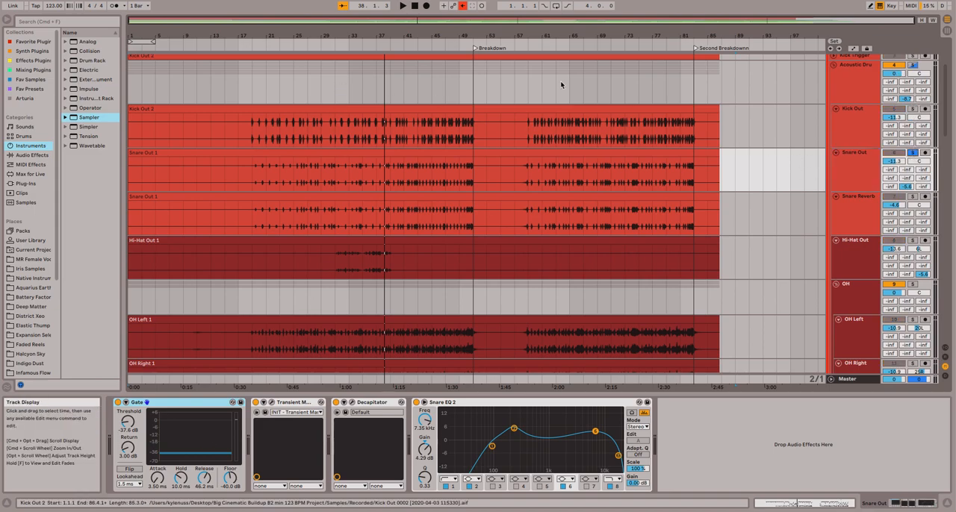
{"action": "left_click", "coordinate": [341, 48]}
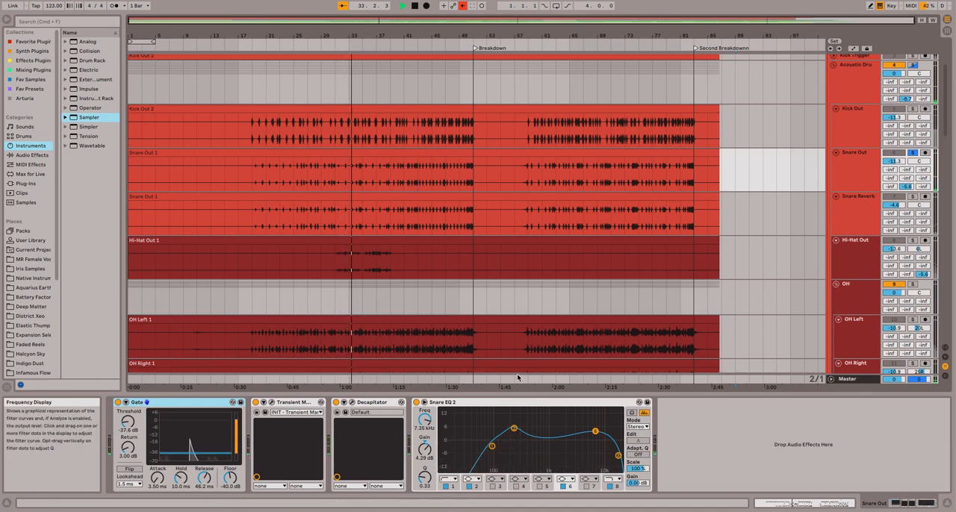
{"action": "key", "text": "space"}
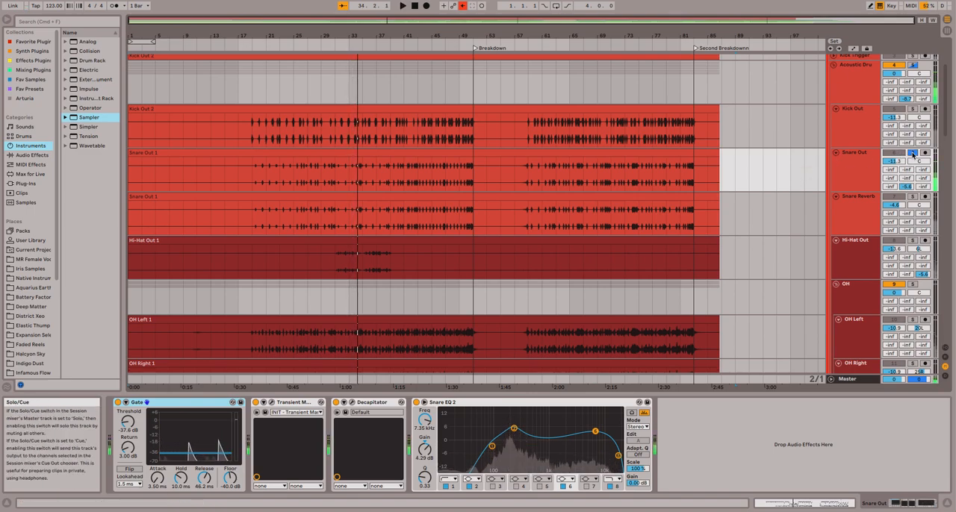
{"action": "left_click", "coordinate": [911, 154]}
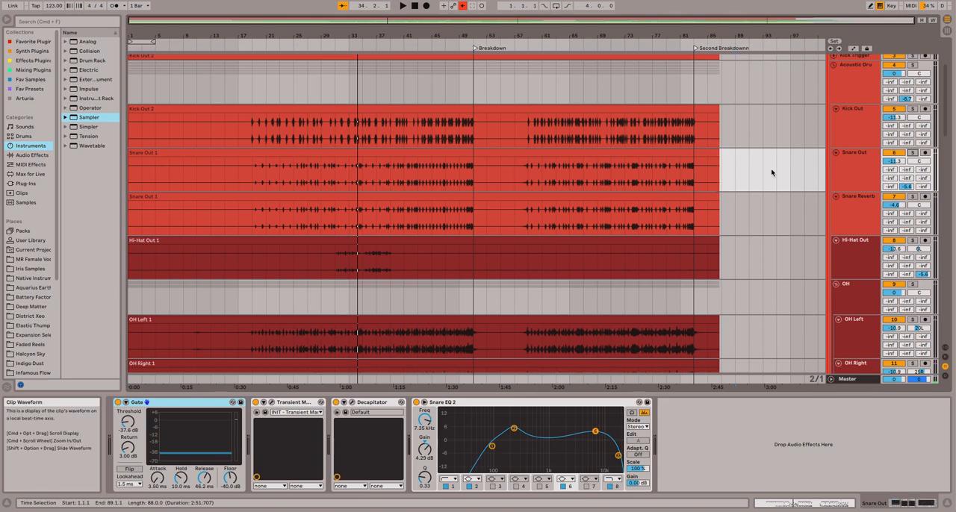
Examine the ValhallaVintageVerb settings on the Snare Reverb track.
{"action": "left_click", "coordinate": [860, 215]}
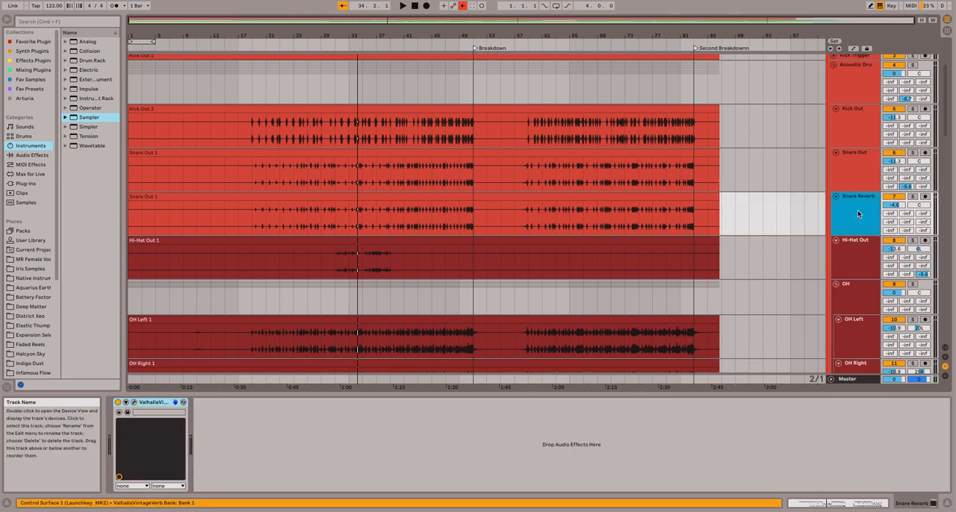
{"action": "left_click", "coordinate": [135, 404]}
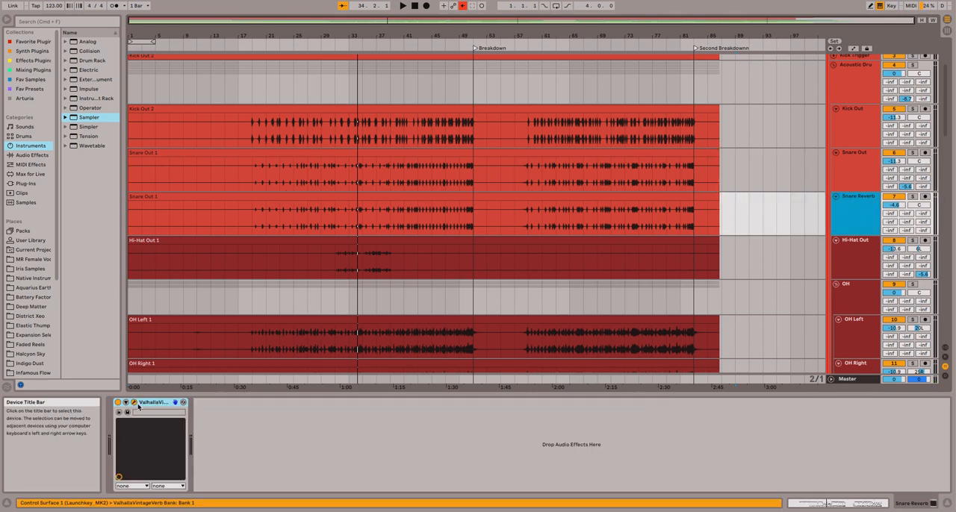
{"action": "left_click_drag", "start_coordinate": [397, 177], "coordinate": [401, 176]}
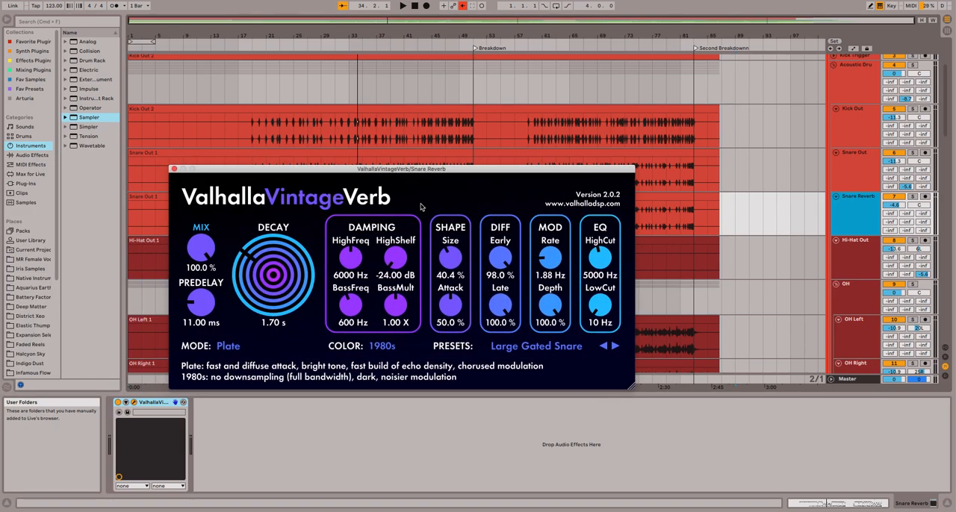
Audition Snare Reverb in solo from about bar 43, add Snare Out to the solo, then close the reverb window and clear both solos.
{"action": "left_click", "coordinate": [911, 196]}
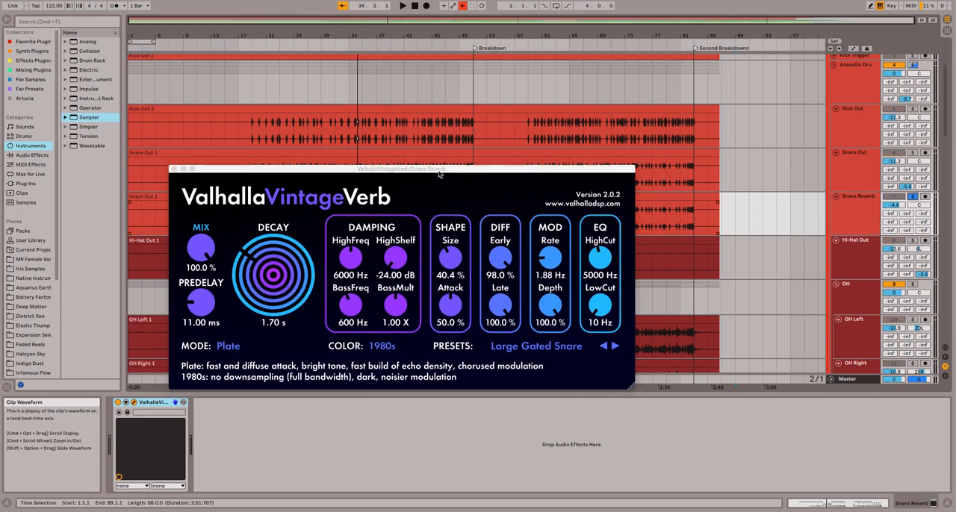
{"action": "left_click_drag", "start_coordinate": [435, 174], "coordinate": [576, 231]}
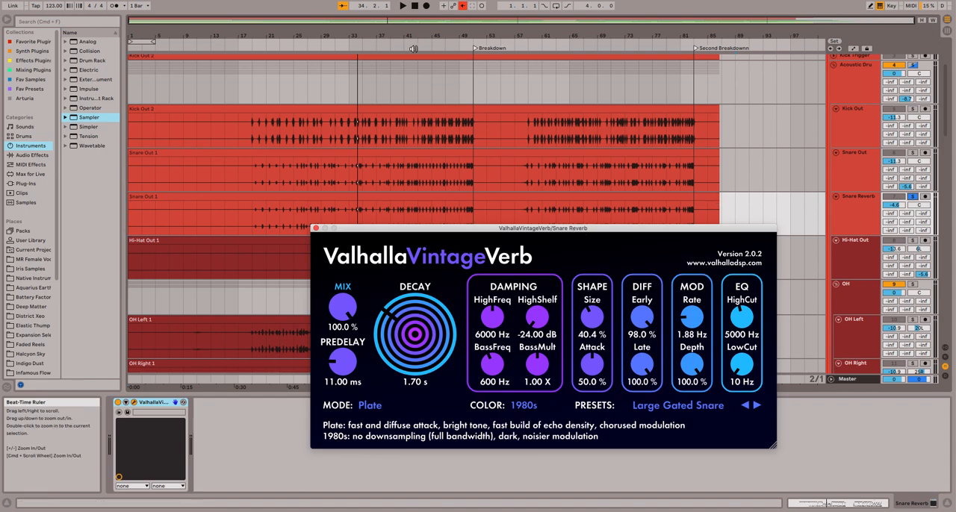
{"action": "left_click", "coordinate": [419, 45]}
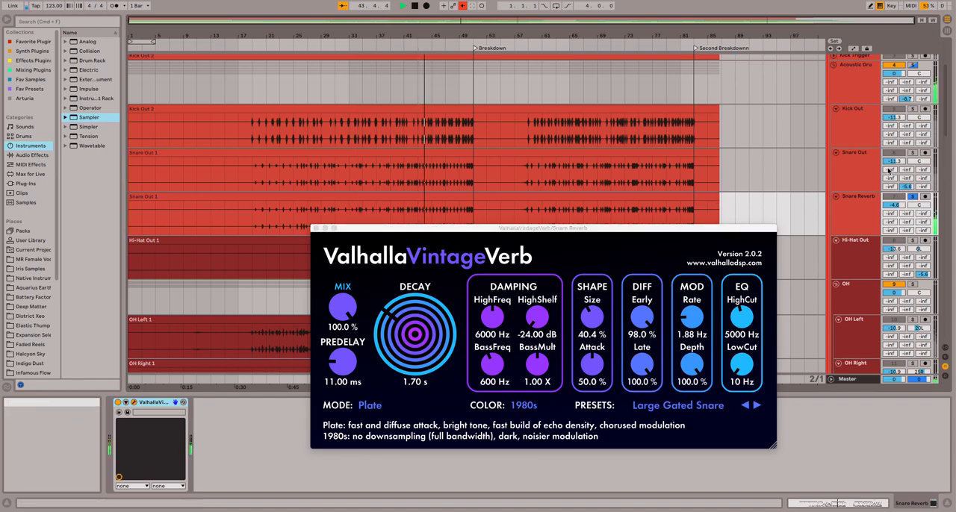
{"action": "left_click", "coordinate": [915, 154]}
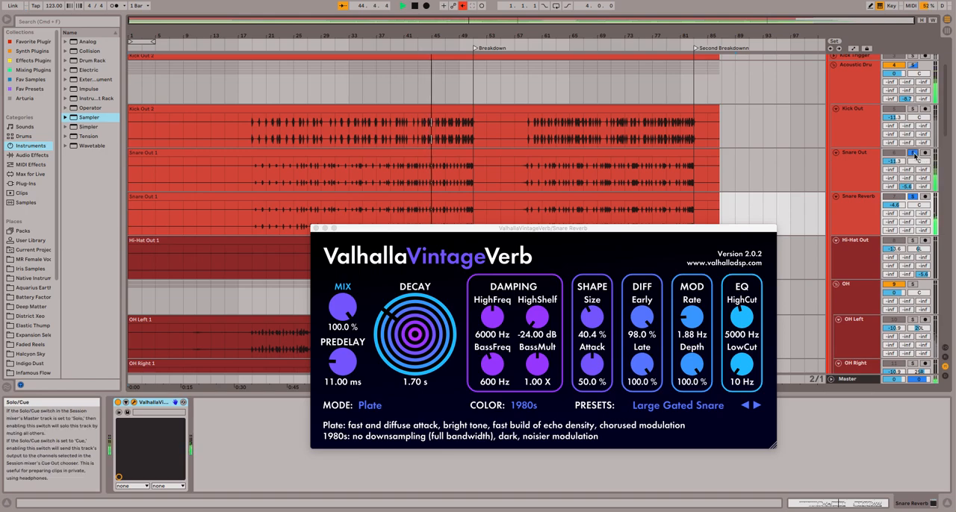
{"action": "key", "text": "space"}
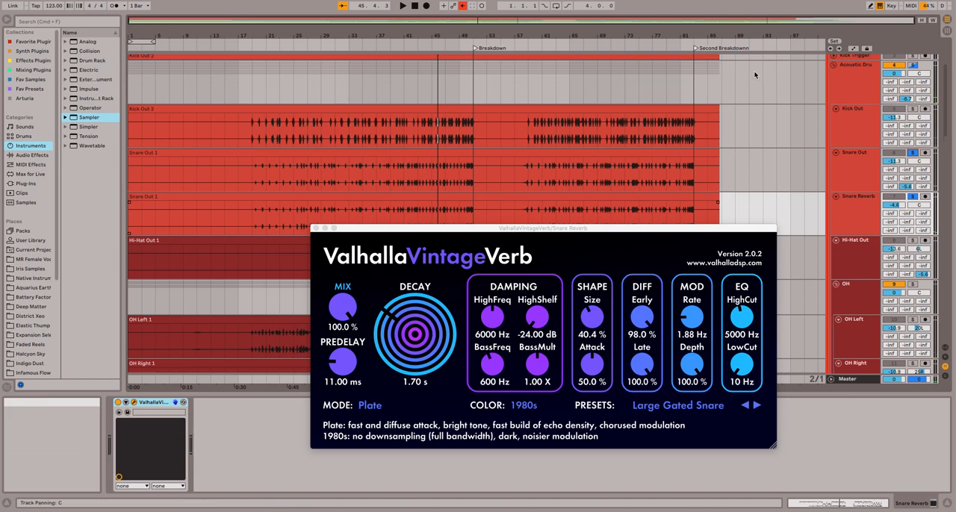
{"action": "left_click", "coordinate": [314, 229]}
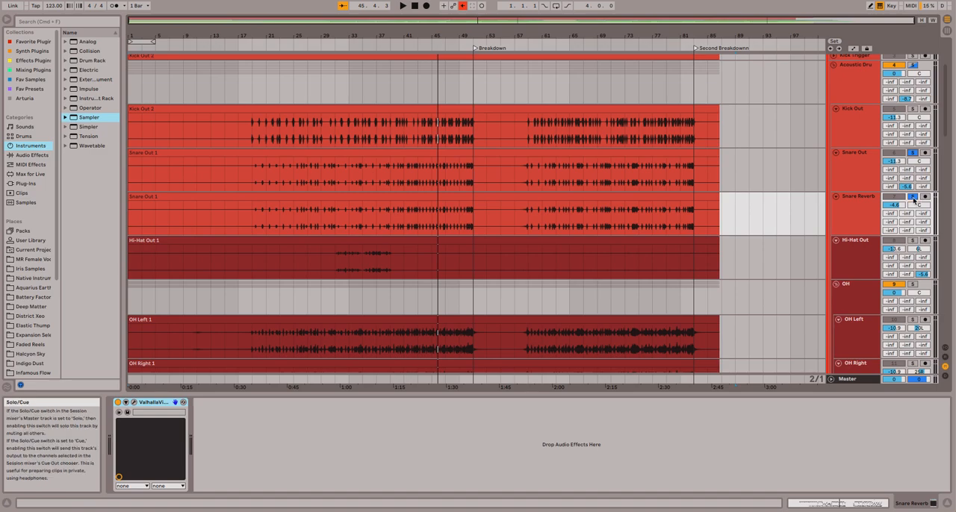
{"action": "left_click", "coordinate": [912, 154]}
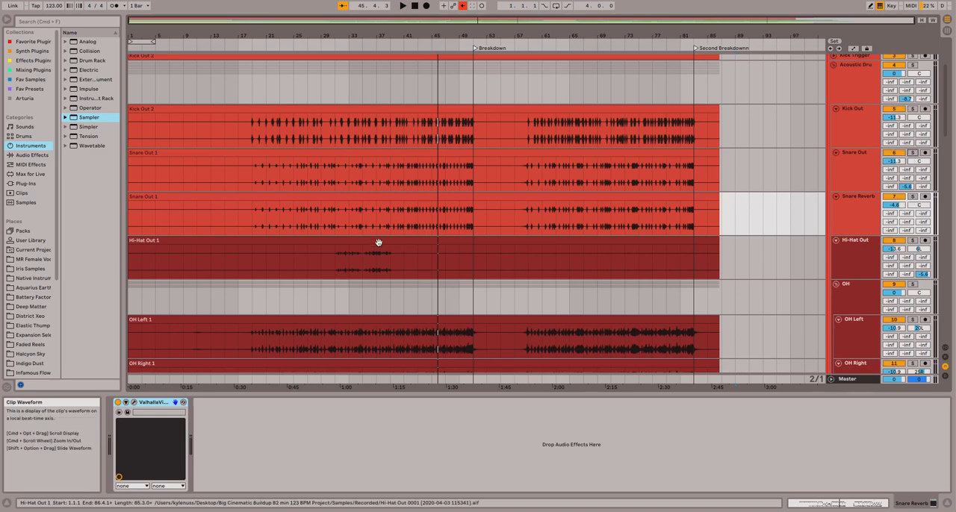
Show the OH group's EQ Eight, audition the overheads in solo, and turn the group's solo off.
{"action": "scroll", "coordinate": [456, 237], "scroll_direction": "down", "scroll_amount": 5}
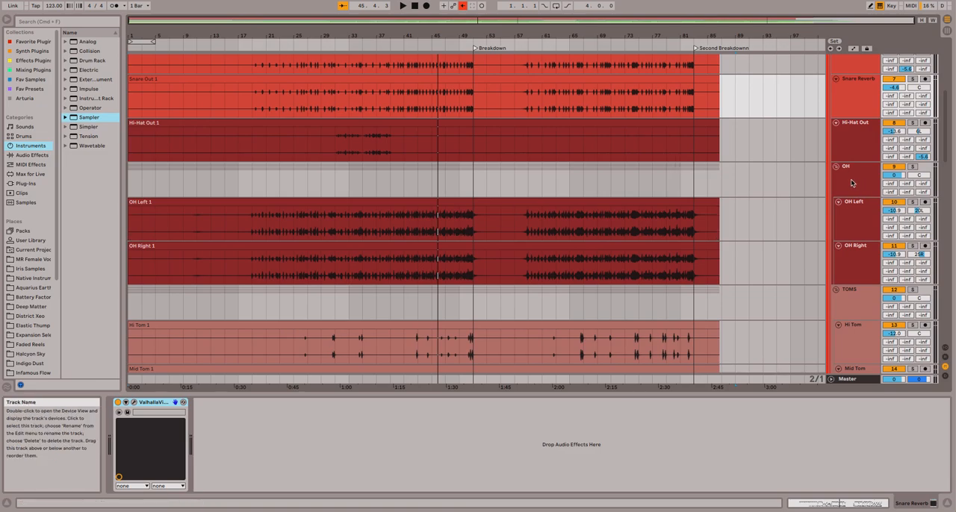
{"action": "left_click", "coordinate": [854, 184]}
{"action": "left_click", "coordinate": [914, 167]}
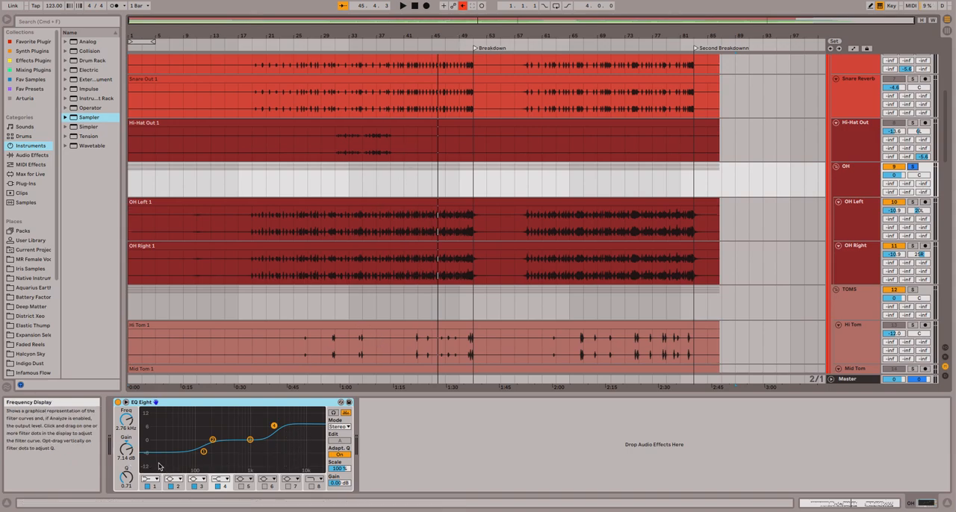
{"action": "left_click", "coordinate": [372, 45]}
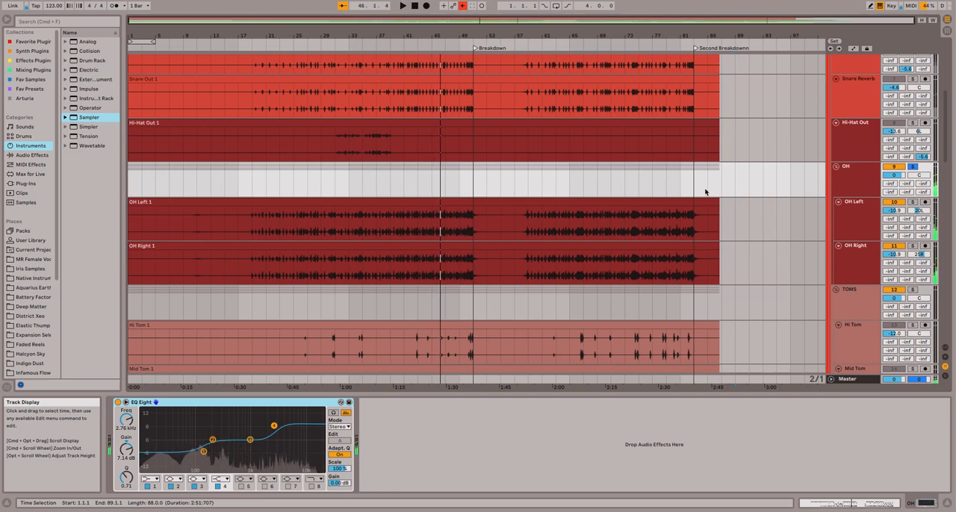
{"action": "key", "text": "space"}
{"action": "left_click", "coordinate": [914, 168]}
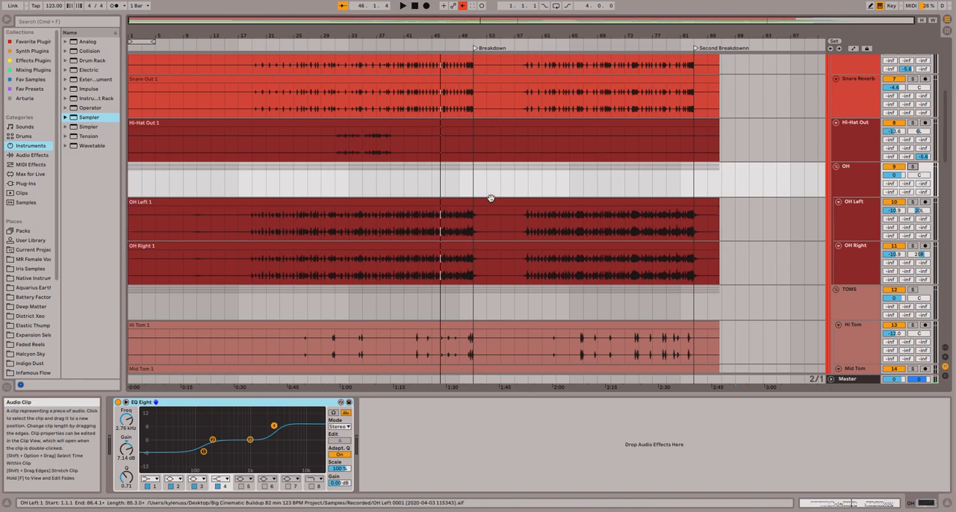
Examine the Drum Buss settings on the TOMS group.
{"action": "scroll", "coordinate": [652, 185], "scroll_direction": "down", "scroll_amount": 10}
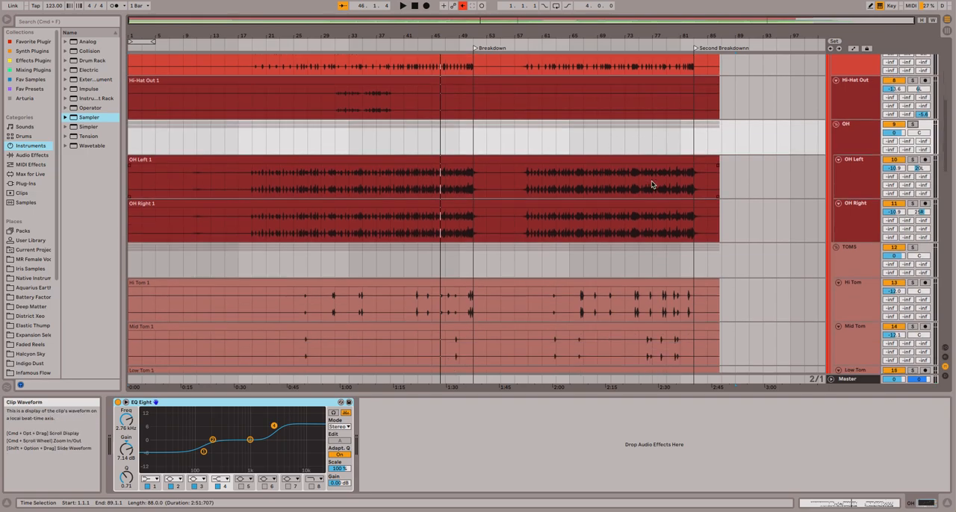
{"action": "scroll", "coordinate": [662, 200], "scroll_direction": "up", "scroll_amount": 4}
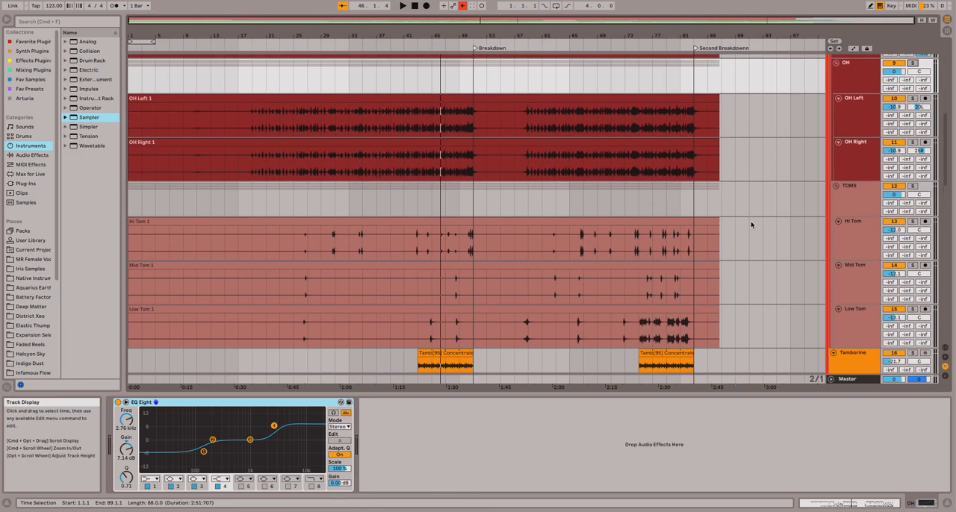
{"action": "left_click", "coordinate": [859, 207]}
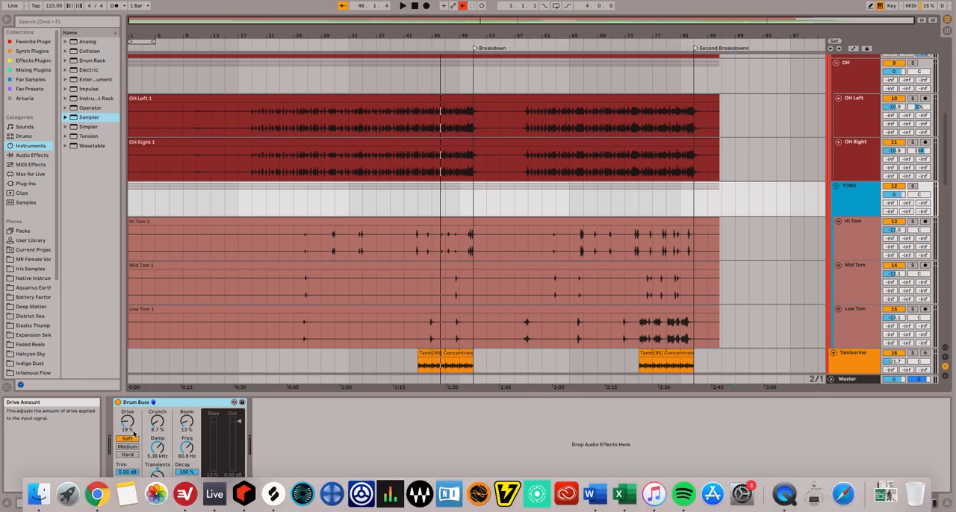
{"action": "left_click", "coordinate": [375, 426]}
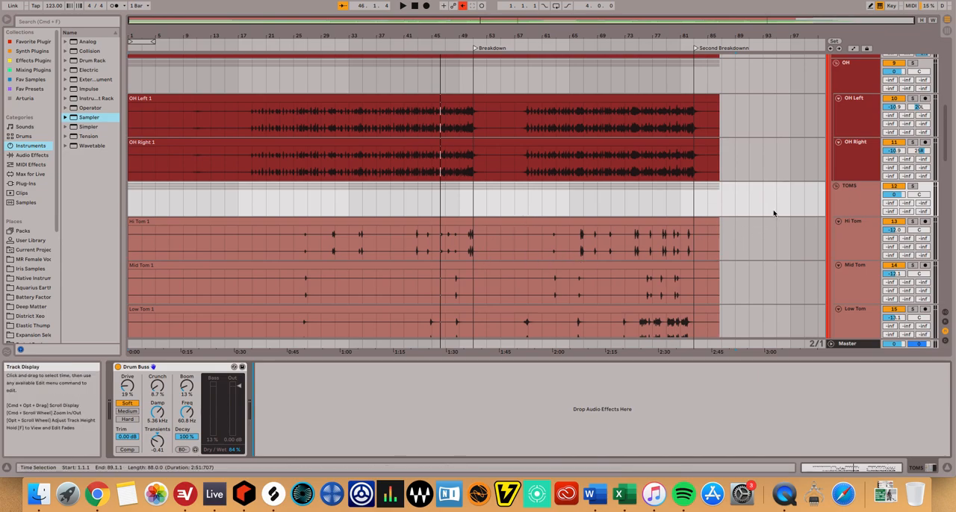
{"action": "left_click", "coordinate": [855, 208]}
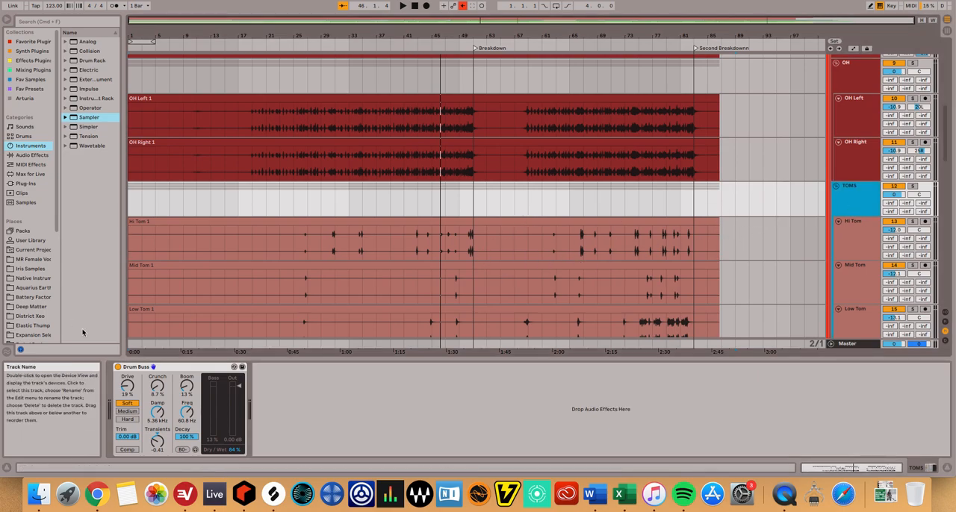
Examine the Drum Buss settings on the Acoustic Drums group and look over the tracks it contains.
{"action": "scroll", "coordinate": [792, 224], "scroll_direction": "up", "scroll_amount": 5}
{"action": "scroll", "coordinate": [793, 222], "scroll_direction": "up", "scroll_amount": 8}
{"action": "left_click", "coordinate": [859, 157]}
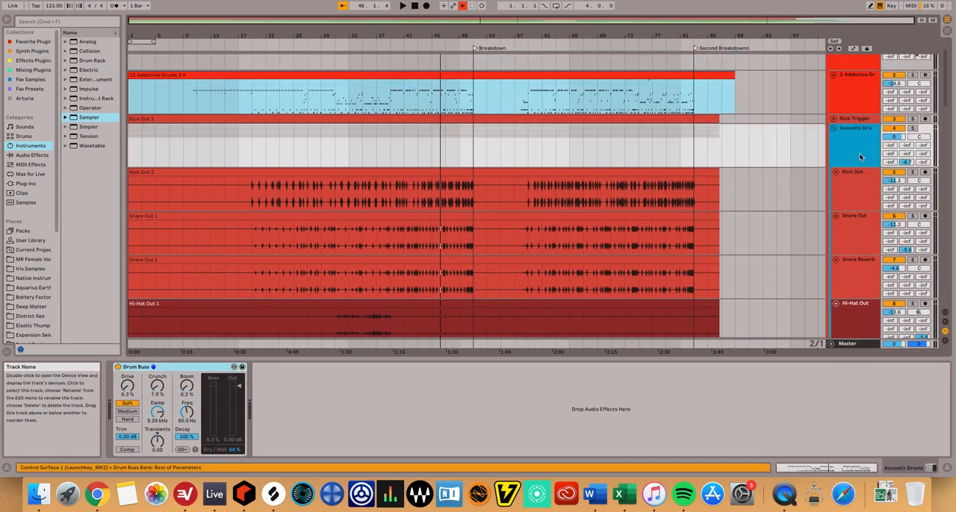
{"action": "scroll", "coordinate": [844, 192], "scroll_direction": "down", "scroll_amount": 10}
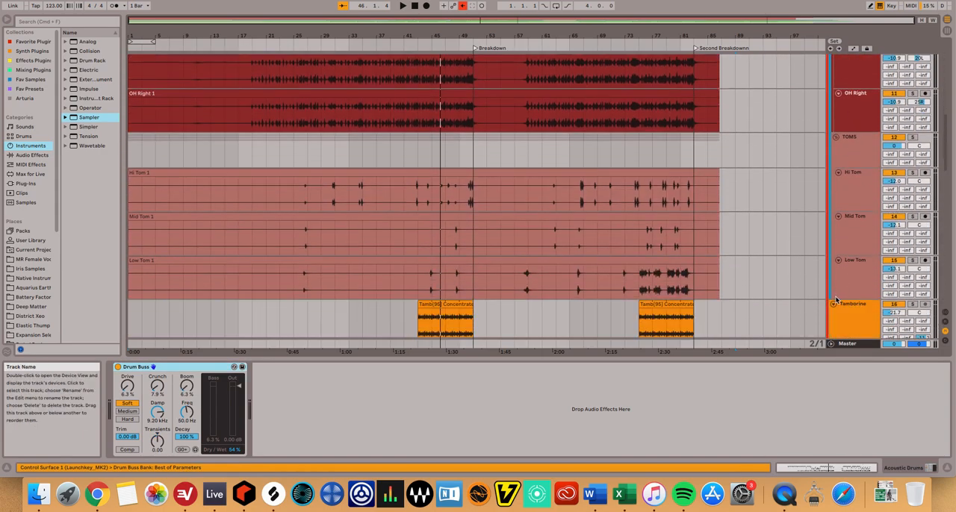
{"action": "scroll", "coordinate": [842, 227], "scroll_direction": "up", "scroll_amount": 8}
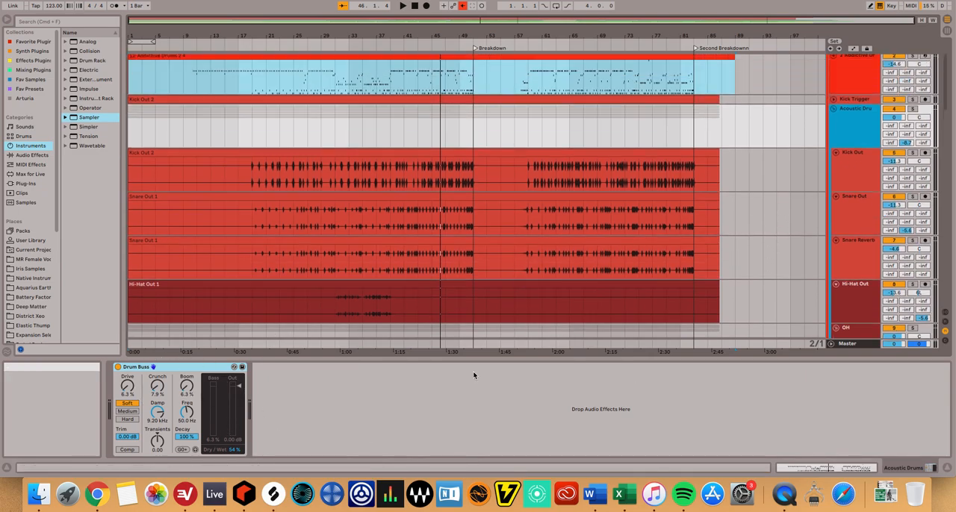
Examine the RC-20 Retro Color settings on the E-Drums group and close the plugin window.
{"action": "scroll", "coordinate": [763, 222], "scroll_direction": "up", "scroll_amount": 2}
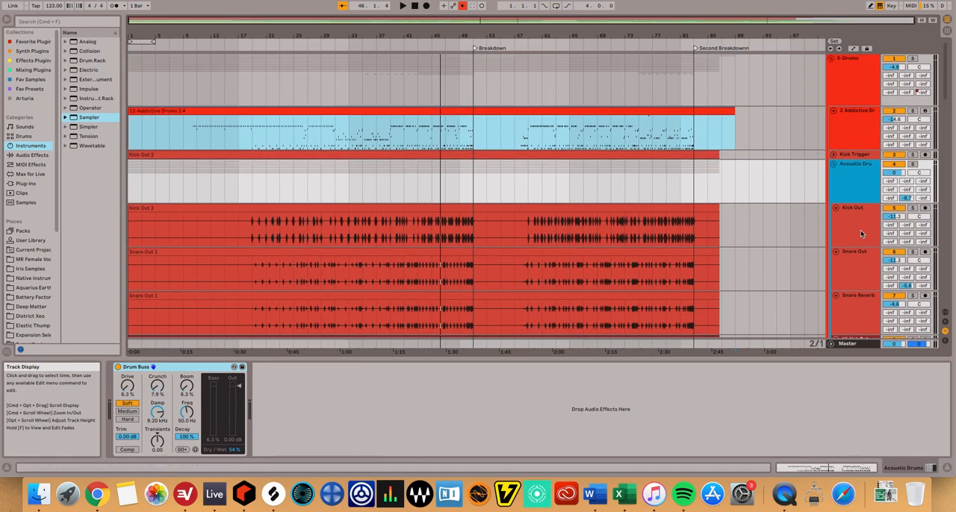
{"action": "left_click", "coordinate": [843, 84]}
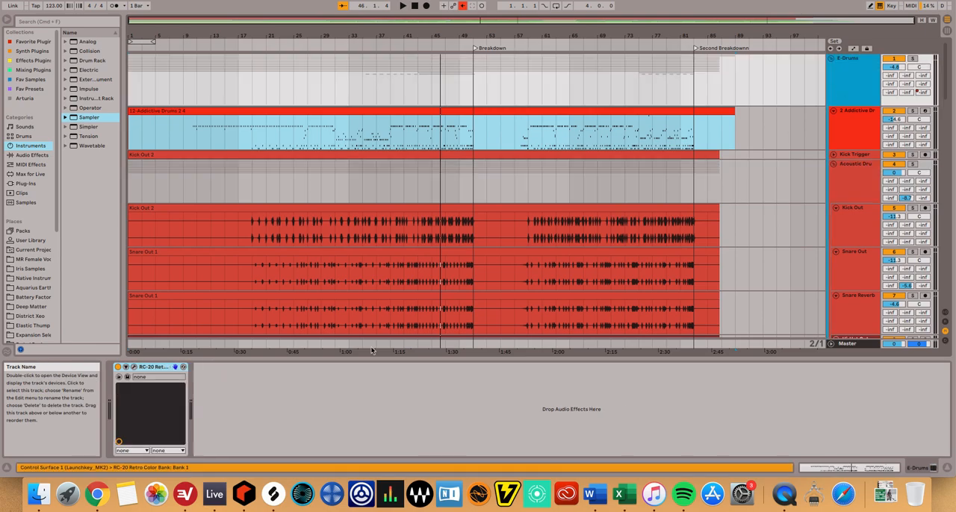
{"action": "left_click", "coordinate": [135, 367]}
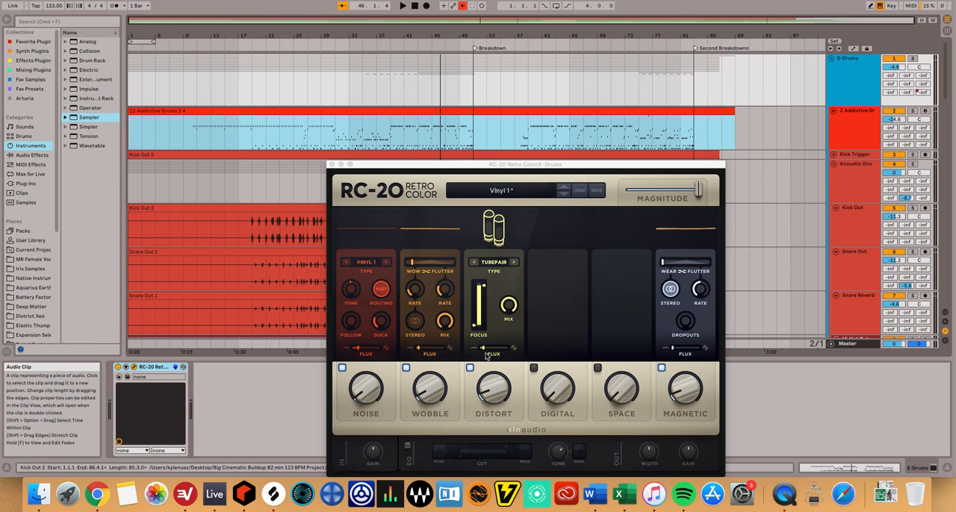
{"action": "left_click", "coordinate": [332, 165]}
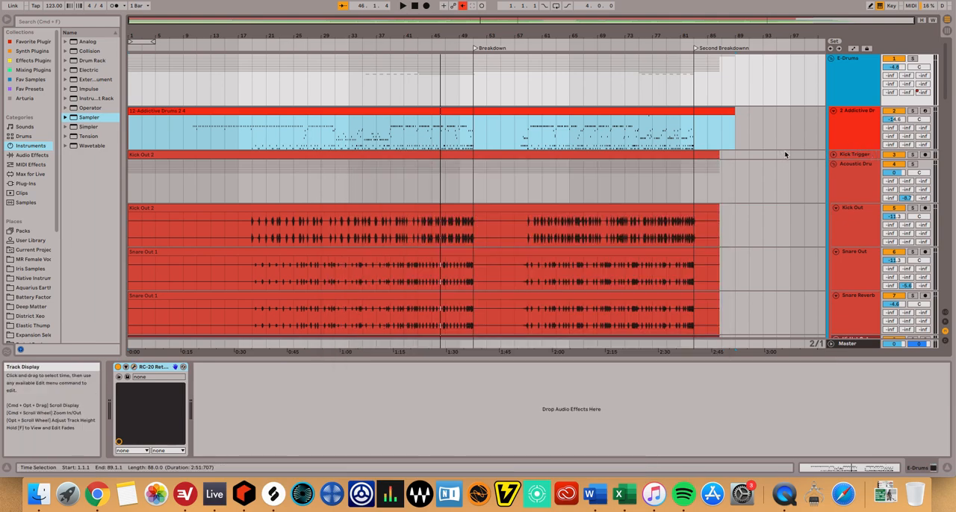
Solo the Tamborine and 17 Clap Bayou tracks and audition them together from about bar 44.
{"action": "scroll", "coordinate": [784, 153], "scroll_direction": "down", "scroll_amount": 5}
{"action": "scroll", "coordinate": [788, 154], "scroll_direction": "up", "scroll_amount": 5}
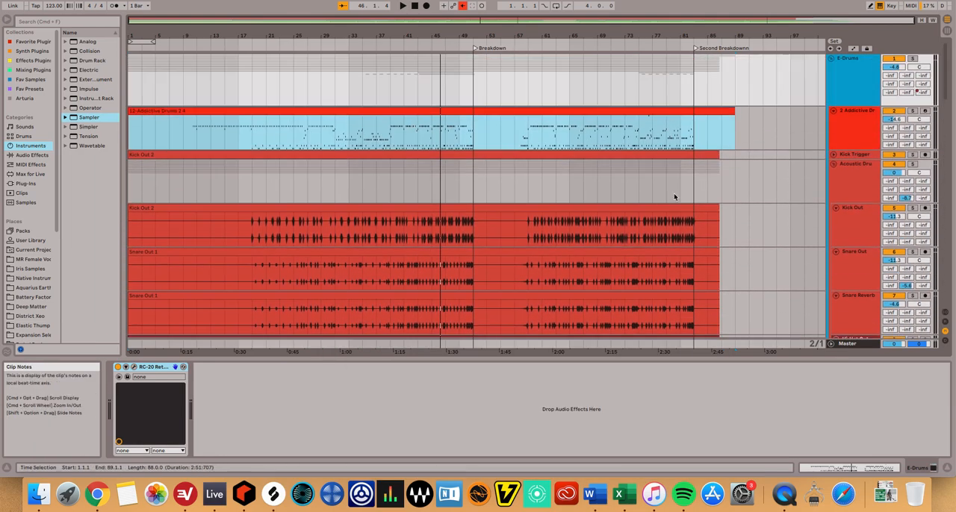
{"action": "scroll", "coordinate": [672, 198], "scroll_direction": "down", "scroll_amount": 8}
{"action": "scroll", "coordinate": [558, 184], "scroll_direction": "down", "scroll_amount": 8}
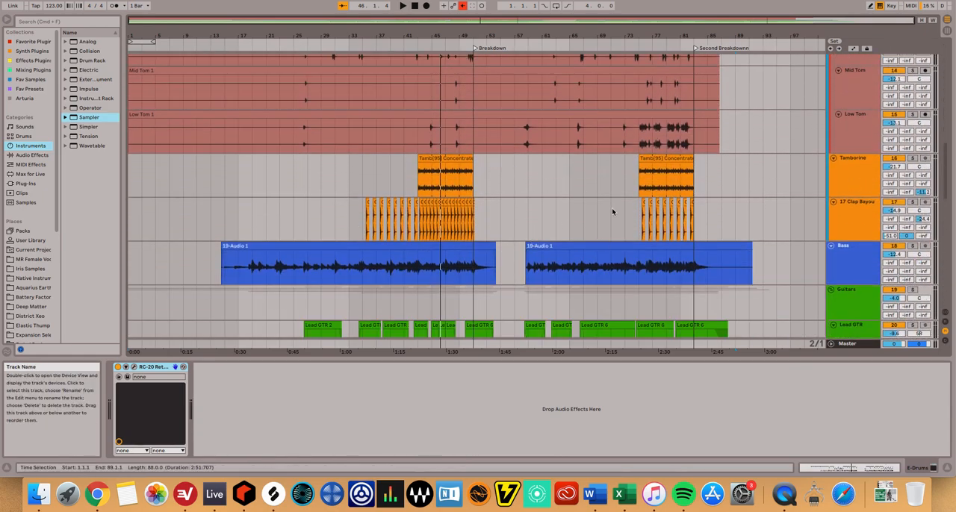
{"action": "left_click", "coordinate": [912, 158]}
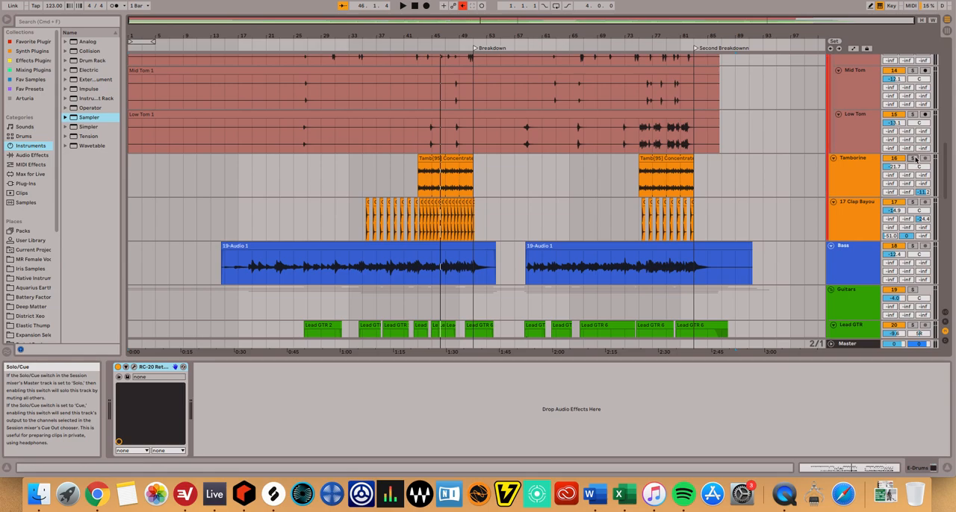
{"action": "left_click", "coordinate": [916, 204]}
{"action": "left_click", "coordinate": [427, 47]}
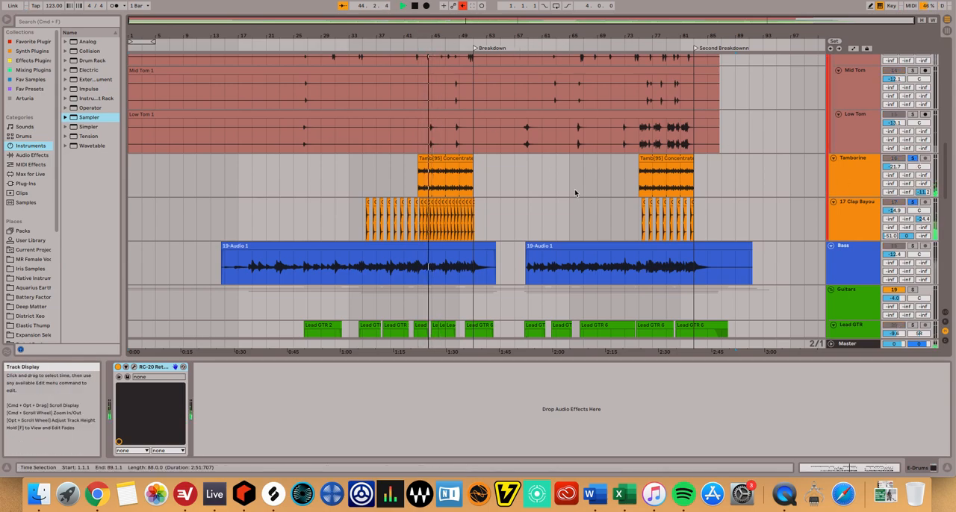
{"action": "key", "text": "space"}
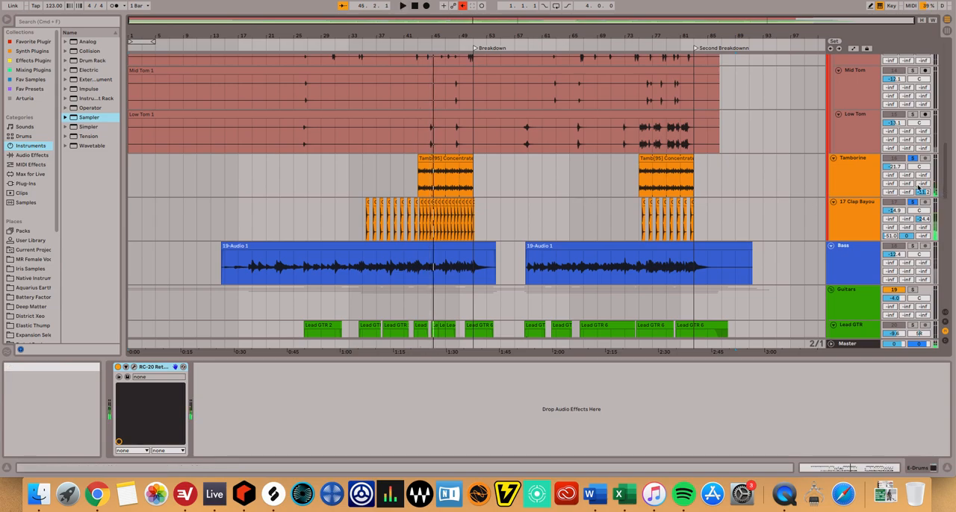
Examine the PanMan auto-panner settings on the Tamborine track and close the plugin window.
{"action": "left_click", "coordinate": [866, 181]}
{"action": "scroll", "coordinate": [867, 182], "scroll_direction": "up", "scroll_amount": 1}
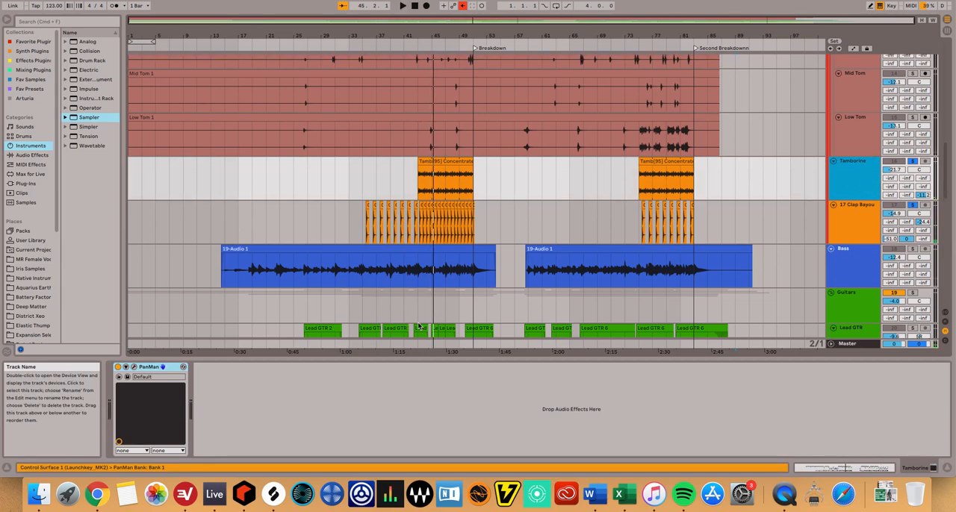
{"action": "left_click", "coordinate": [135, 369]}
{"action": "left_click_drag", "start_coordinate": [209, 331], "coordinate": [359, 251]}
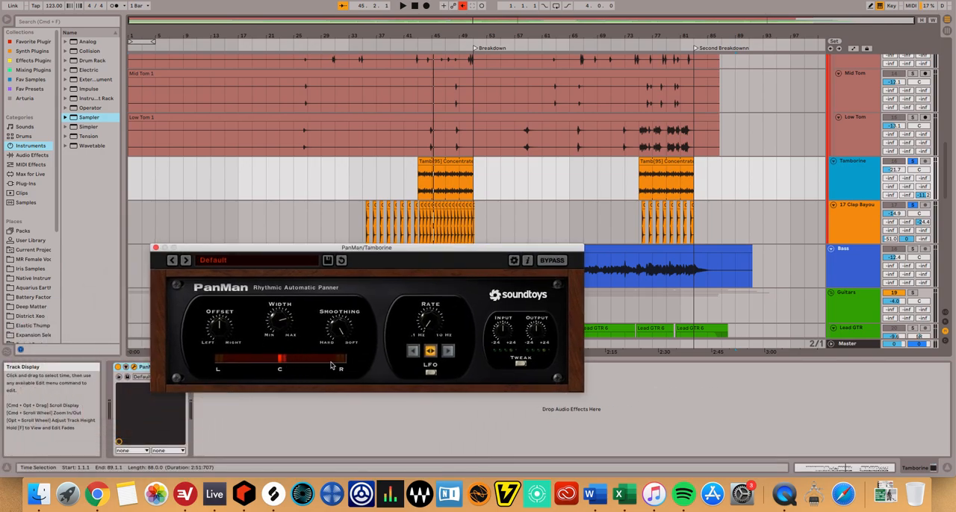
{"action": "left_click", "coordinate": [155, 248]}
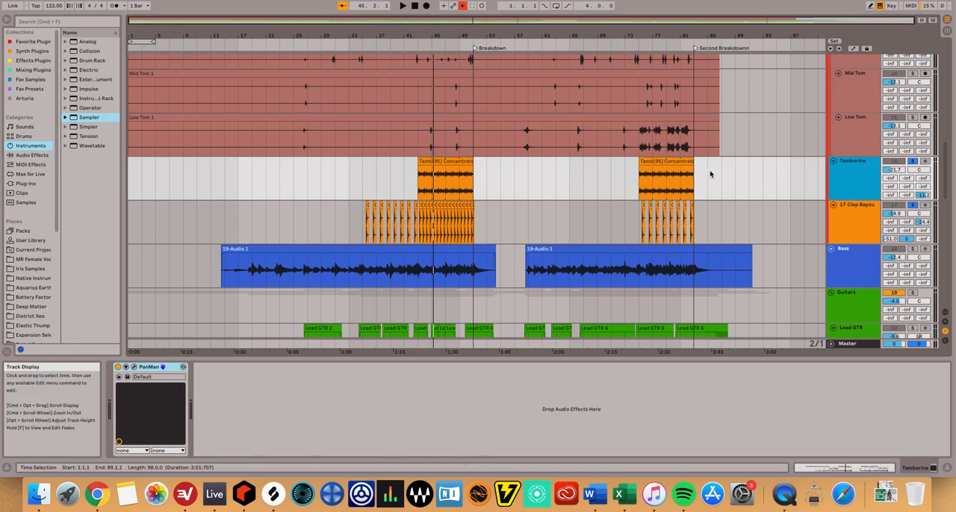
Look over the keyboard tracks in 28 Group, comparing the Elec Piano instrument track and its deactivated clips with the 30 27-Audio 1 track.
{"action": "scroll", "coordinate": [774, 161], "scroll_direction": "down", "scroll_amount": 6}
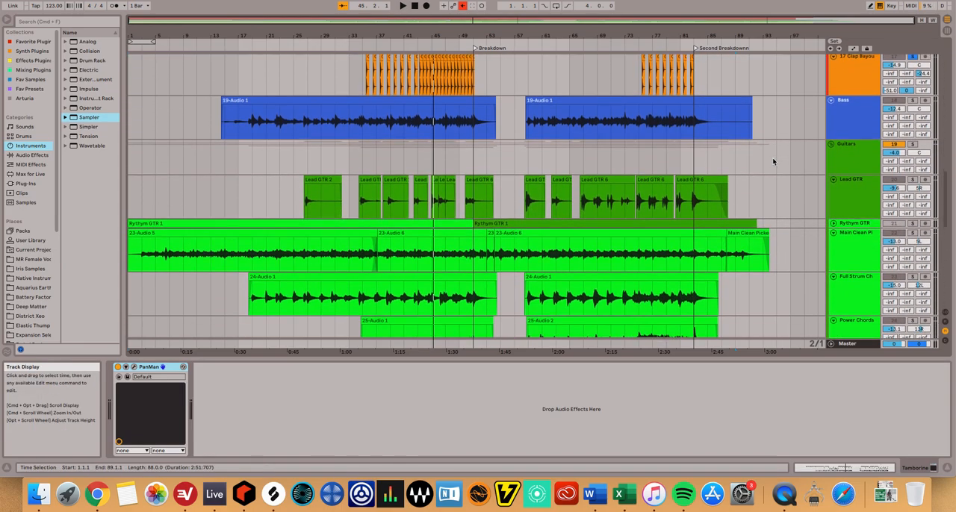
{"action": "scroll", "coordinate": [773, 161], "scroll_direction": "down", "scroll_amount": 1}
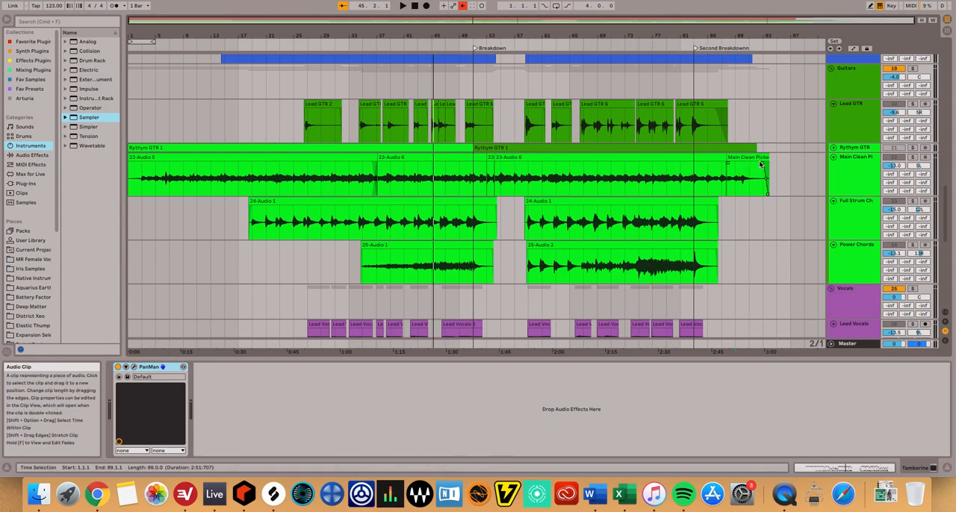
{"action": "scroll", "coordinate": [759, 162], "scroll_direction": "down", "scroll_amount": 2}
{"action": "scroll", "coordinate": [767, 159], "scroll_direction": "up", "scroll_amount": 10}
{"action": "scroll", "coordinate": [766, 159], "scroll_direction": "down", "scroll_amount": 10}
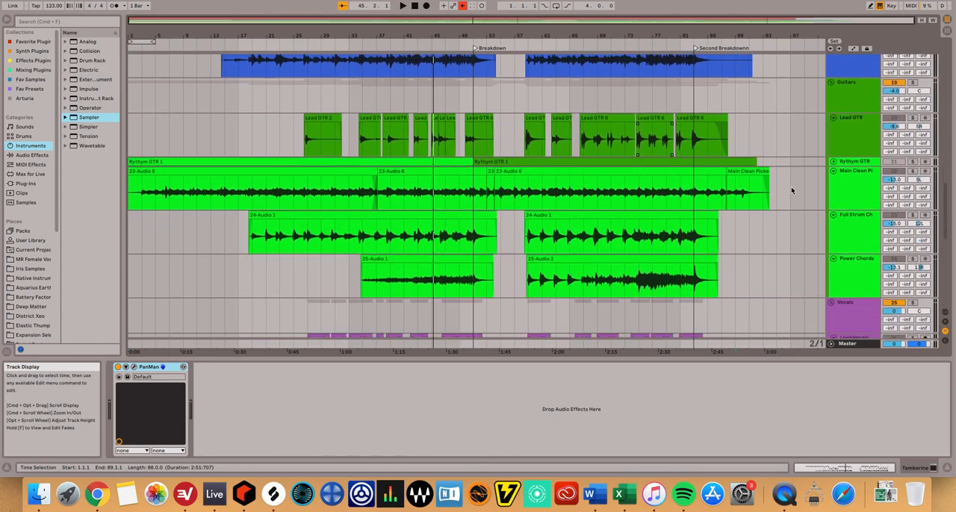
{"action": "scroll", "coordinate": [792, 191], "scroll_direction": "down", "scroll_amount": 15}
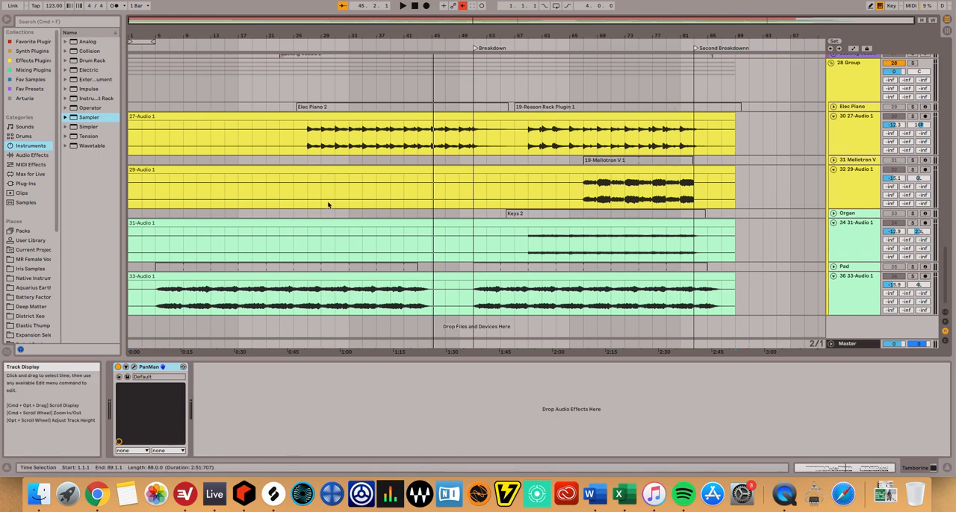
{"action": "left_click", "coordinate": [856, 108]}
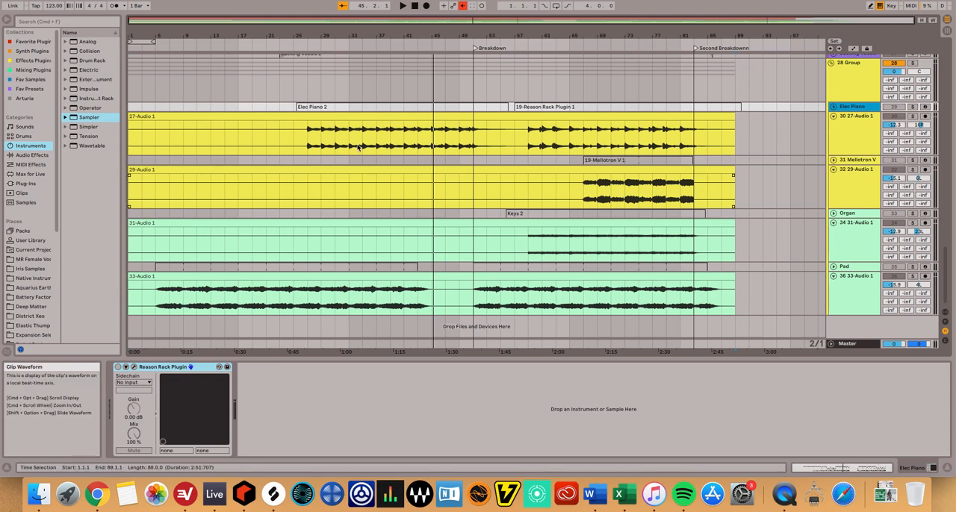
{"action": "left_click", "coordinate": [843, 137]}
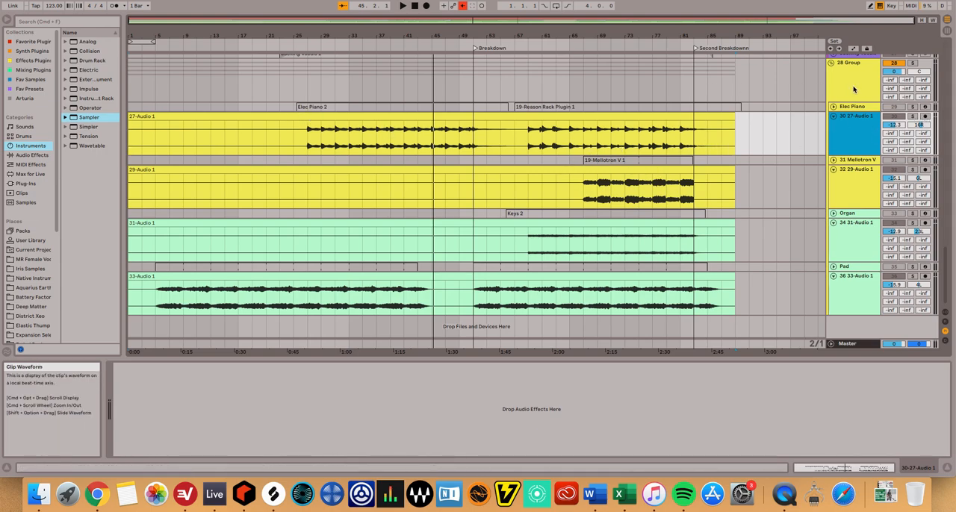
{"action": "left_click", "coordinate": [834, 107]}
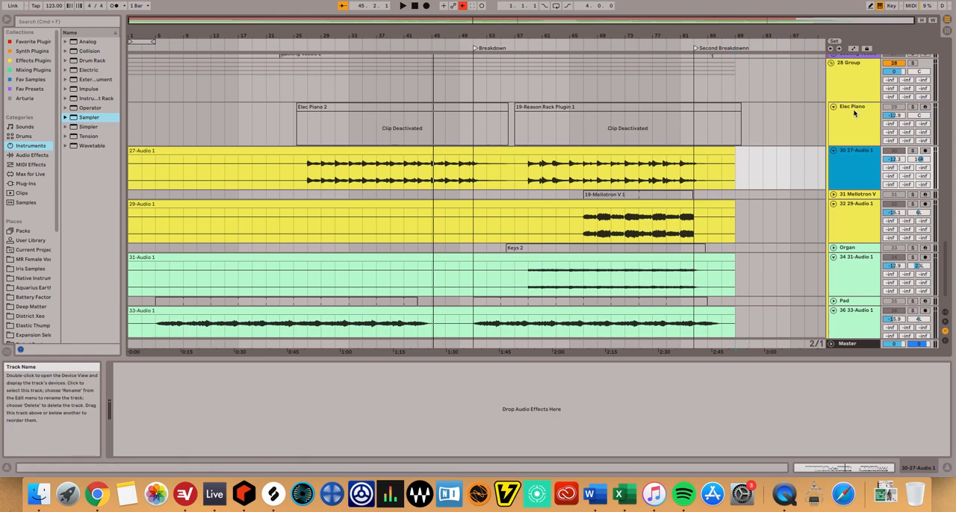
{"action": "left_click", "coordinate": [833, 108]}
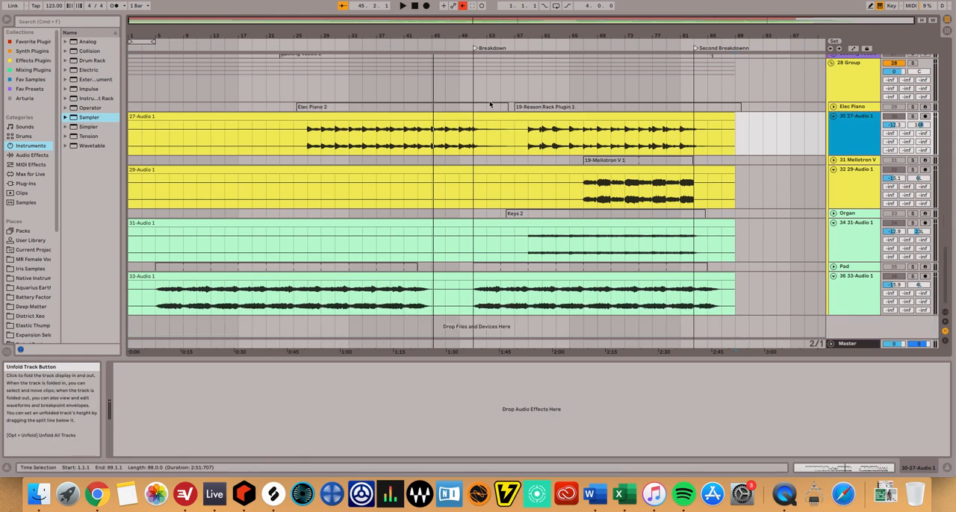
Examine the Radical Piano and Scream 4 devices in the Elec Piano track's Reason Rack Plugin and close its window.
{"action": "left_click", "coordinate": [857, 110]}
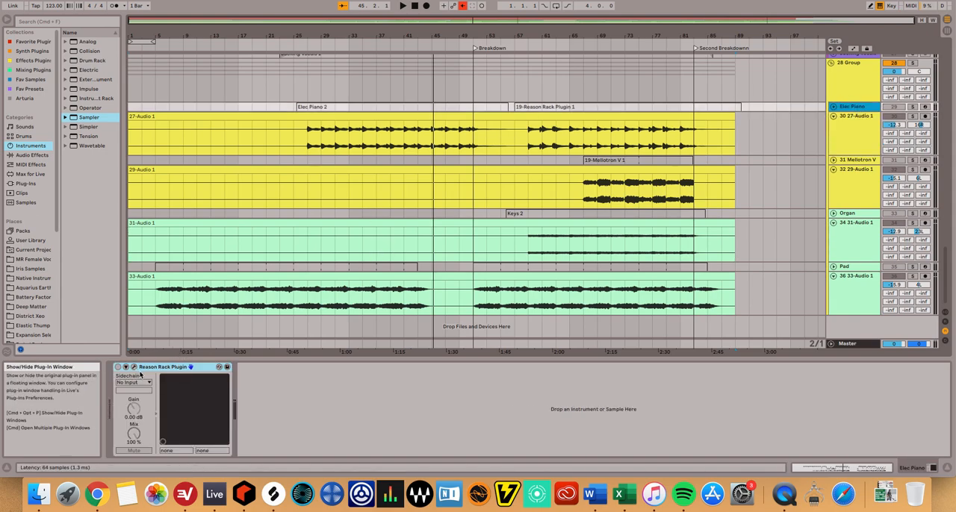
{"action": "left_click", "coordinate": [135, 368]}
{"action": "left_click_drag", "start_coordinate": [480, 69], "coordinate": [401, 43]}
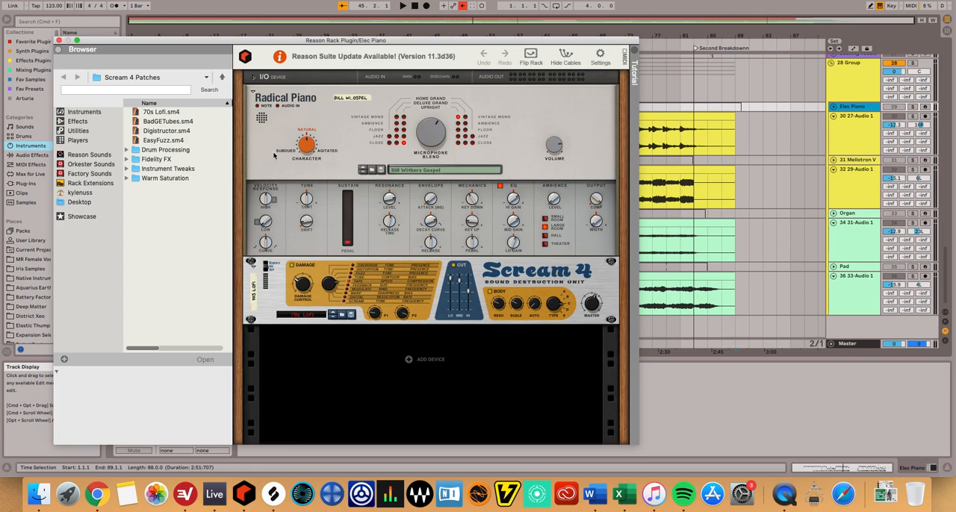
{"action": "left_click", "coordinate": [60, 41]}
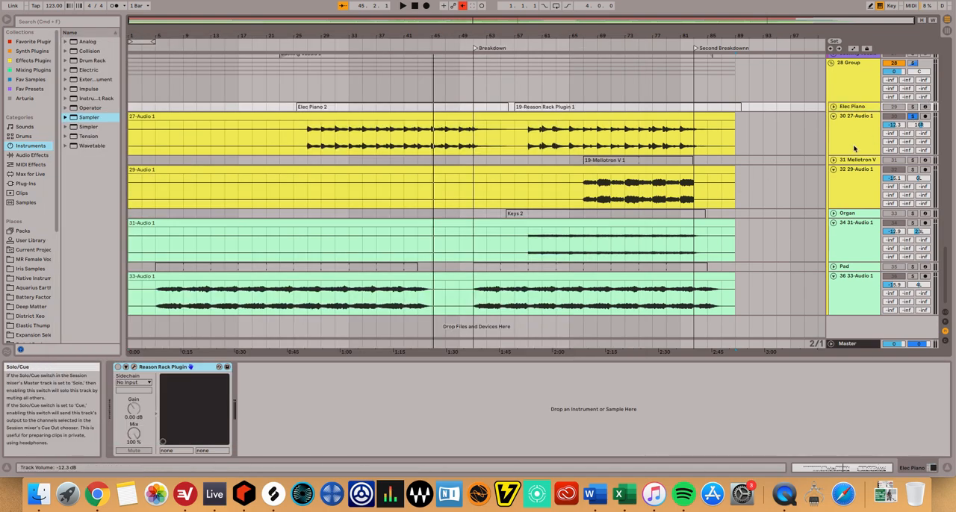
Audition the 30 27-Audio 1 electric piano track in solo from about bar 36, temporarily raising its volume to -4.0 dB.
{"action": "scroll", "coordinate": [786, 167], "scroll_direction": "up", "scroll_amount": 15}
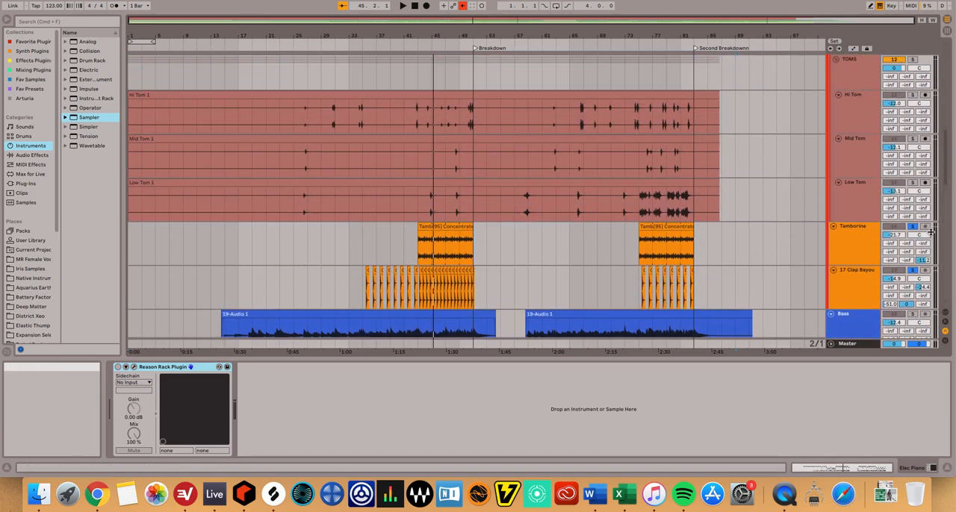
{"action": "scroll", "coordinate": [767, 233], "scroll_direction": "down", "scroll_amount": 15}
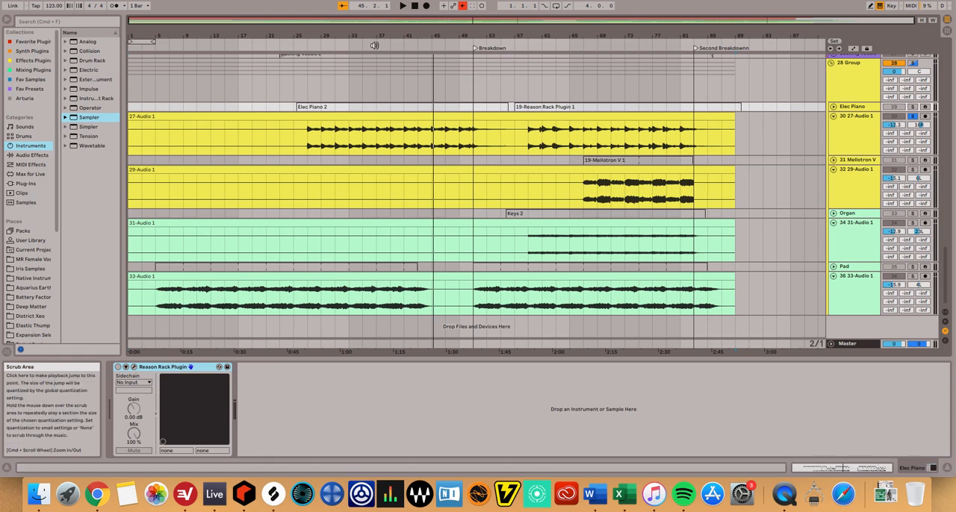
{"action": "left_click", "coordinate": [374, 45]}
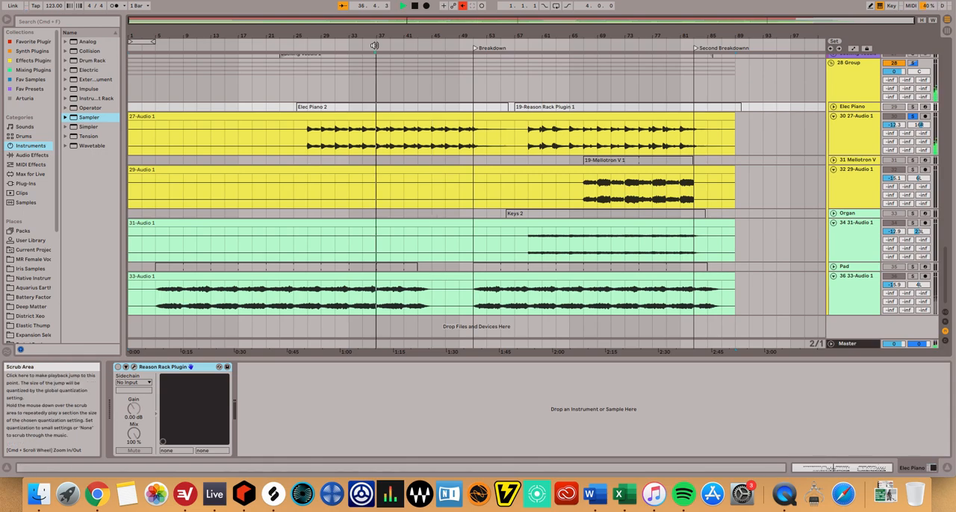
{"action": "left_click_drag", "start_coordinate": [895, 125], "coordinate": [894, 111]}
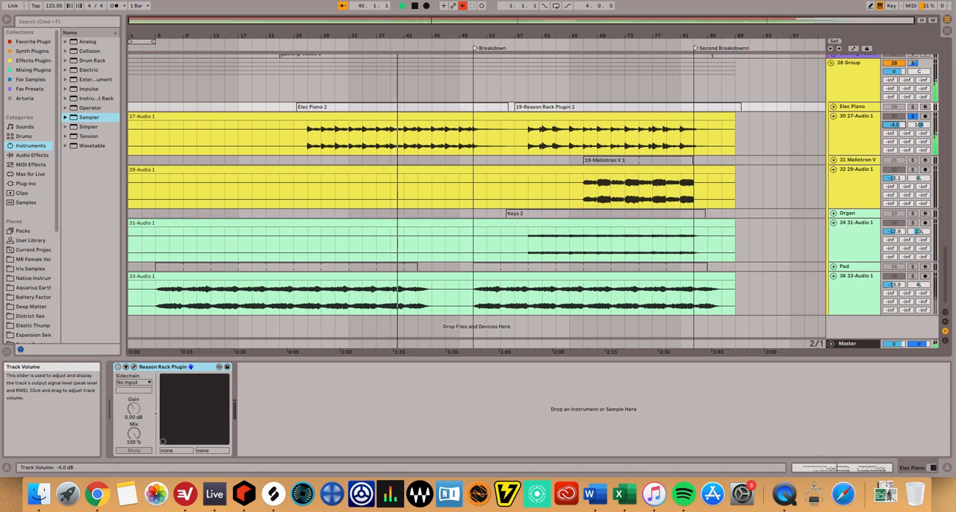
{"action": "left_click", "coordinate": [656, 237]}
{"action": "key", "text": "space"}
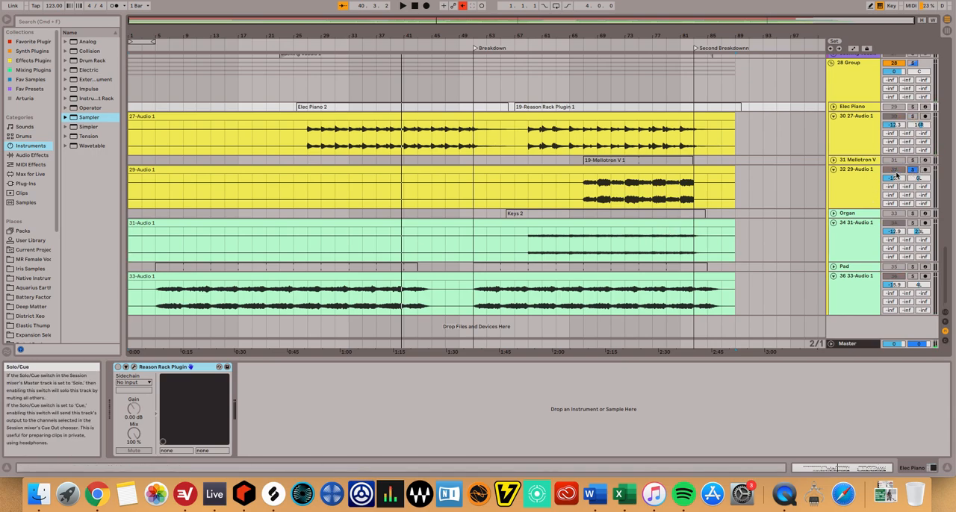
Examine the Mellotron V instrument's Choirs preset and its choir tapes on the 31 Mellotron V track, and close the plugin window.
{"action": "left_click", "coordinate": [866, 160]}
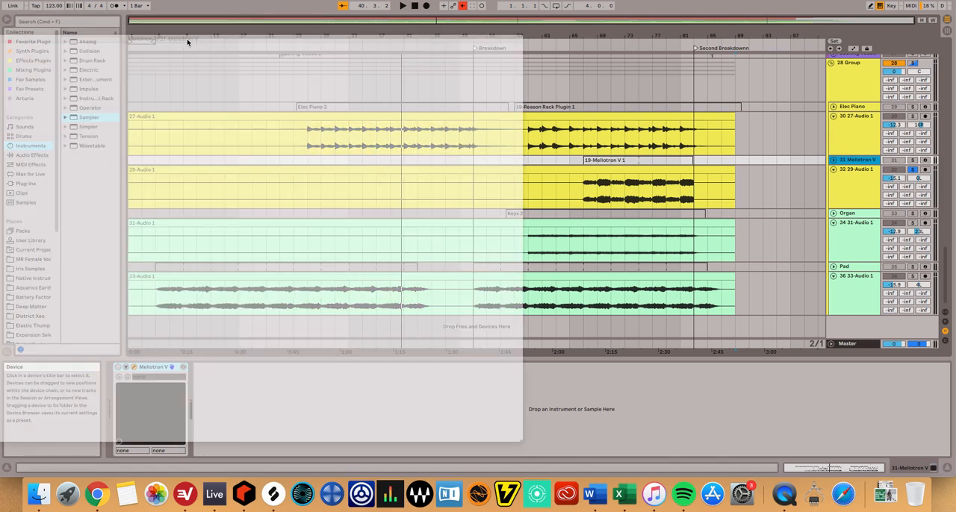
{"action": "left_click_drag", "start_coordinate": [187, 38], "coordinate": [450, 53]}
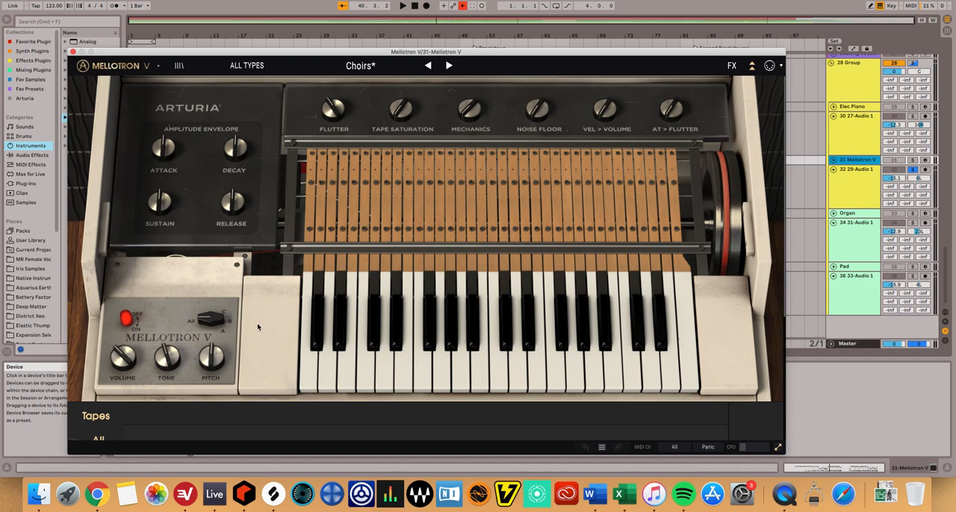
{"action": "scroll", "coordinate": [263, 346], "scroll_direction": "down", "scroll_amount": 5}
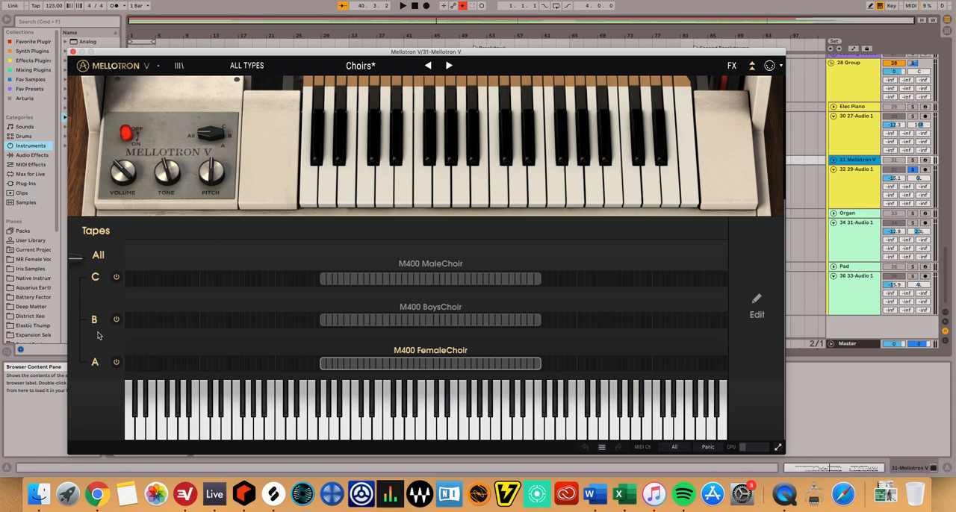
{"action": "scroll", "coordinate": [257, 260], "scroll_direction": "up", "scroll_amount": 5}
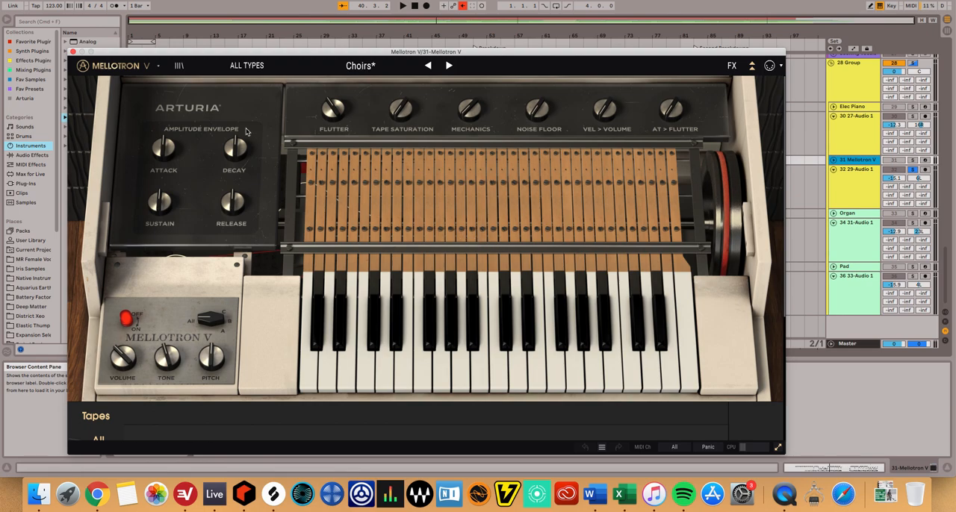
{"action": "left_click", "coordinate": [73, 52]}
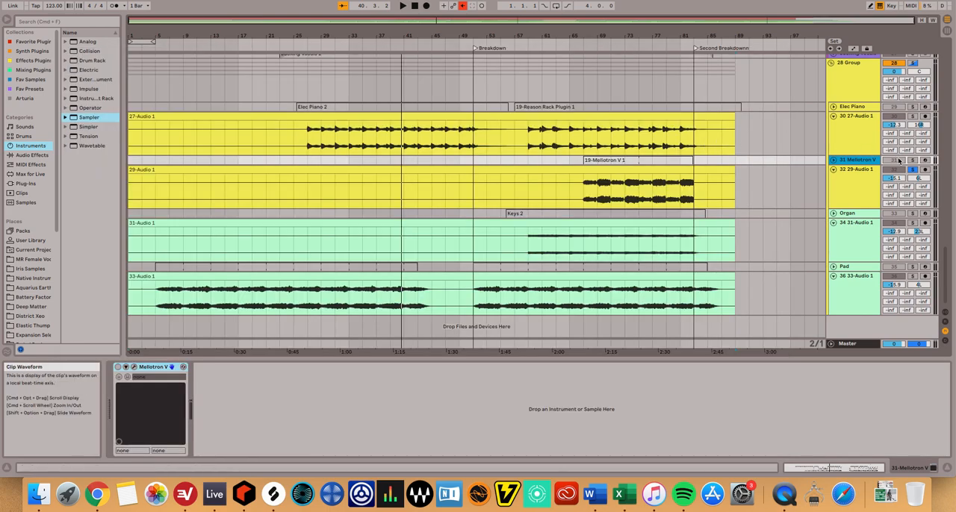
Audition the soloed 32 29-Audio 1 Mellotron track from about bar 67 and turn its solo off.
{"action": "left_click", "coordinate": [589, 45]}
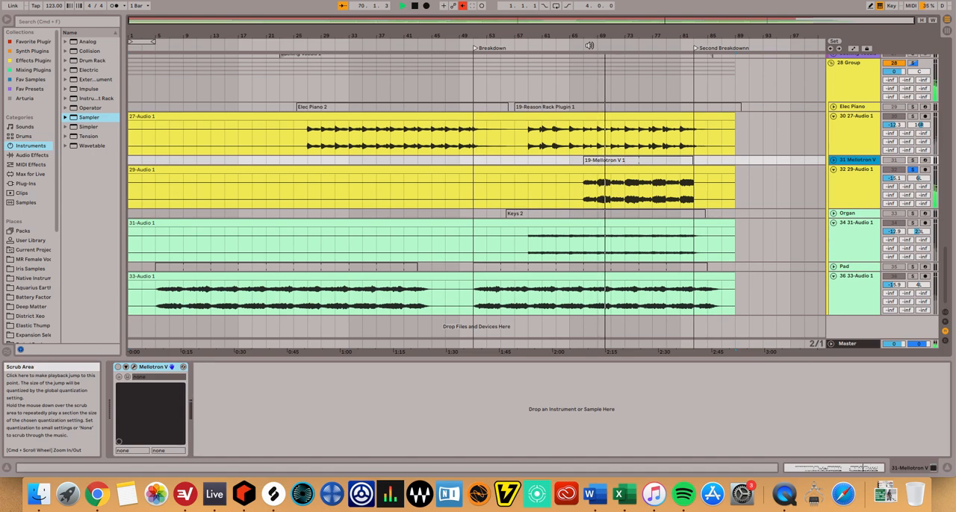
{"action": "key", "text": "space"}
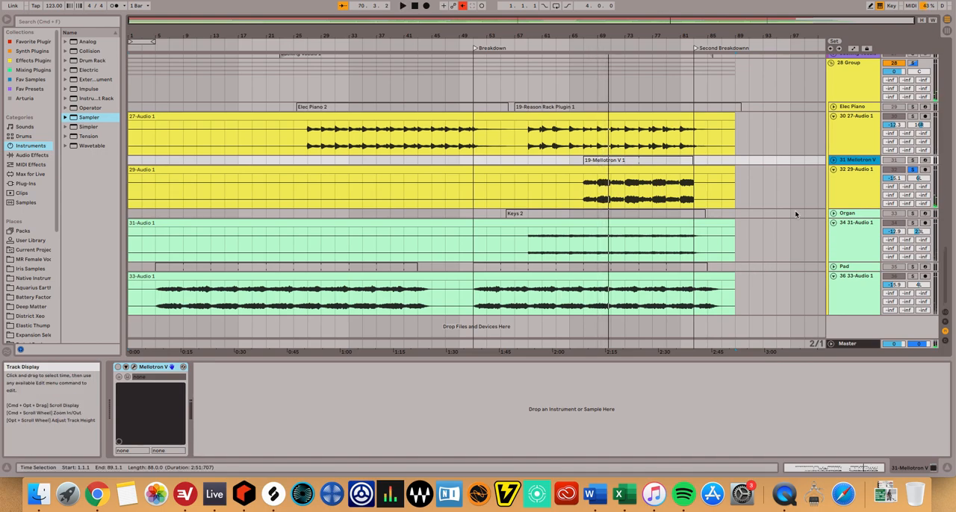
{"action": "left_click", "coordinate": [913, 170]}
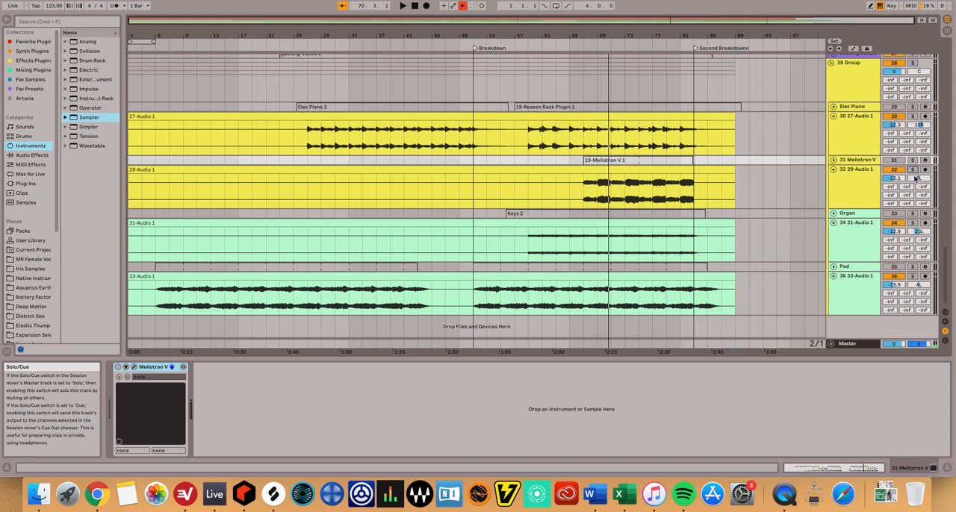
Audition the organ audio (34 31-Audio 1) and pad audio (36 33-Audio 1) in solo and show 28 Group's EQ Eight.
{"action": "left_click", "coordinate": [912, 222]}
{"action": "left_click", "coordinate": [561, 46]}
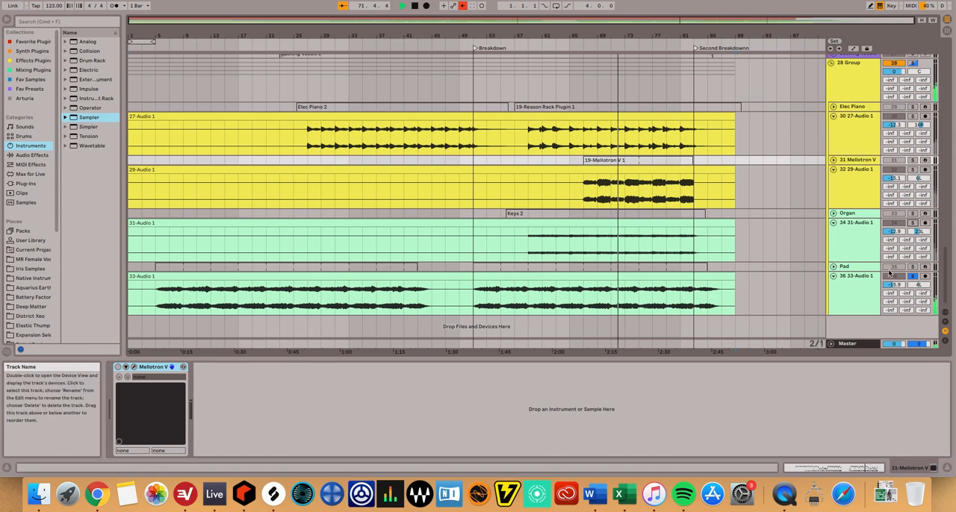
{"action": "left_click", "coordinate": [889, 98]}
{"action": "key", "text": "space"}
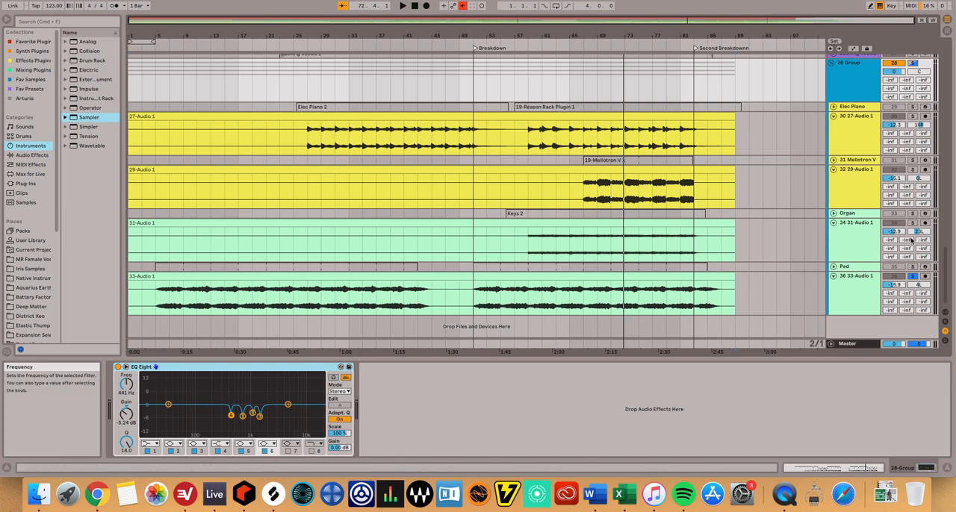
{"action": "scroll", "coordinate": [897, 299], "scroll_direction": "up", "scroll_amount": 1}
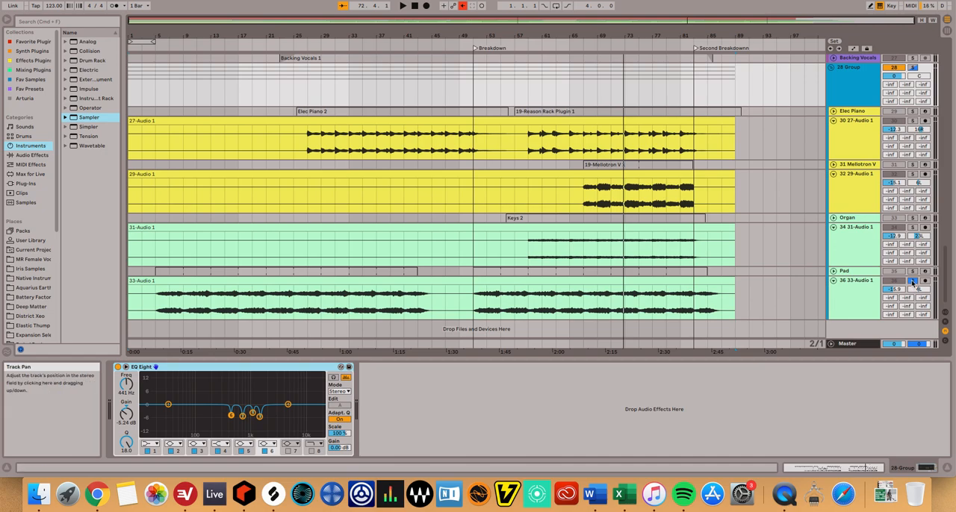
Show the Lead Vocals track's effect chain and audition it in solo from about bar 47.
{"action": "scroll", "coordinate": [838, 269], "scroll_direction": "up", "scroll_amount": 8}
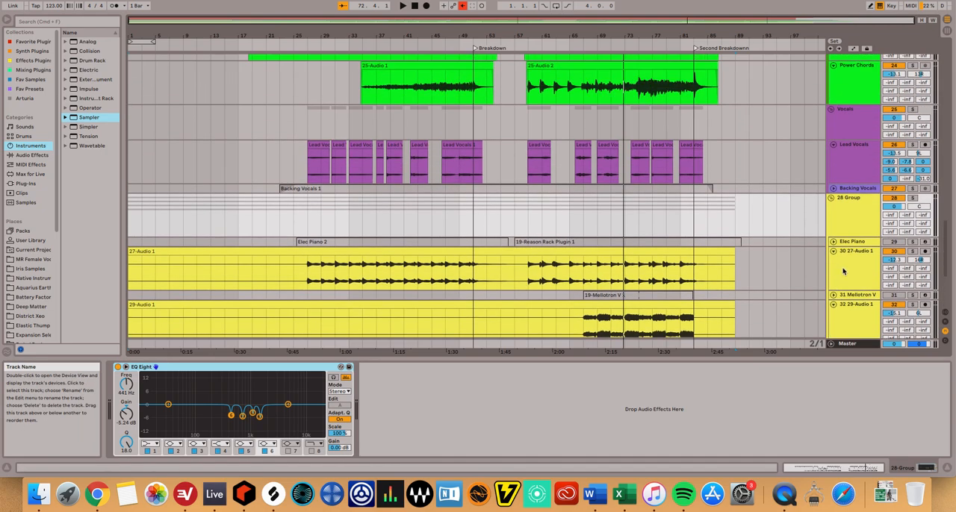
{"action": "left_click", "coordinate": [856, 127]}
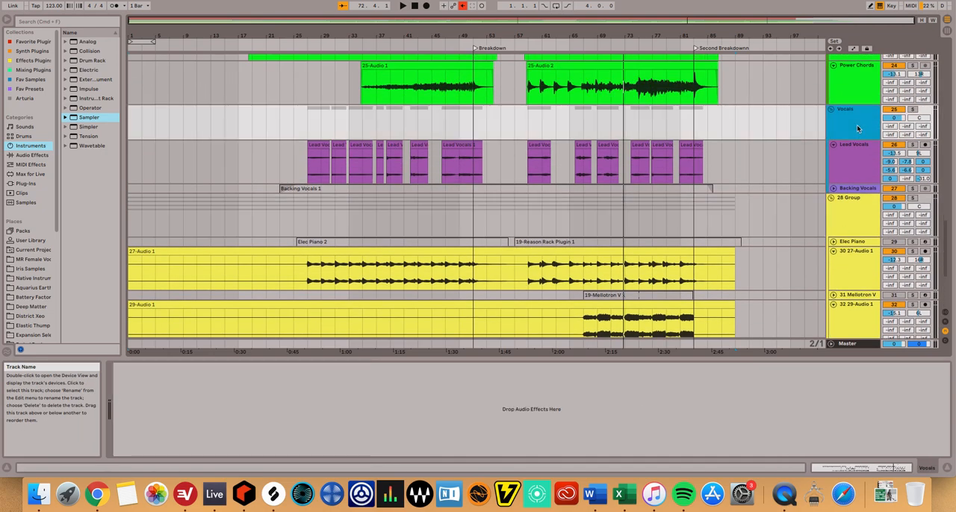
{"action": "left_click", "coordinate": [859, 172]}
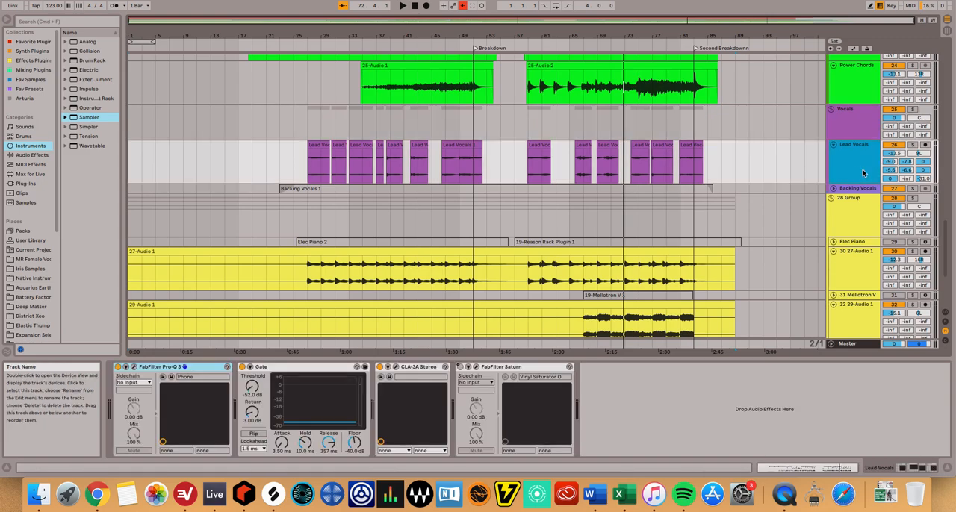
{"action": "left_click", "coordinate": [913, 146]}
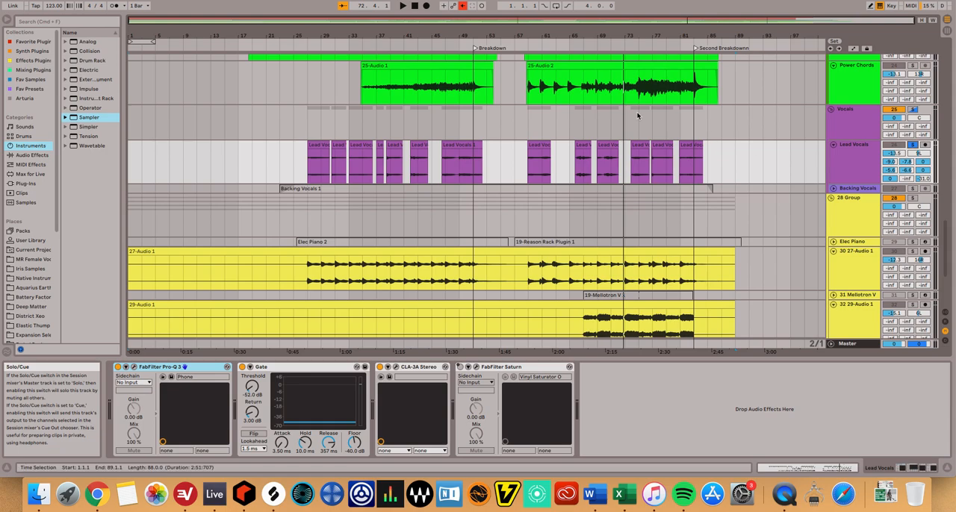
{"action": "left_click", "coordinate": [446, 44]}
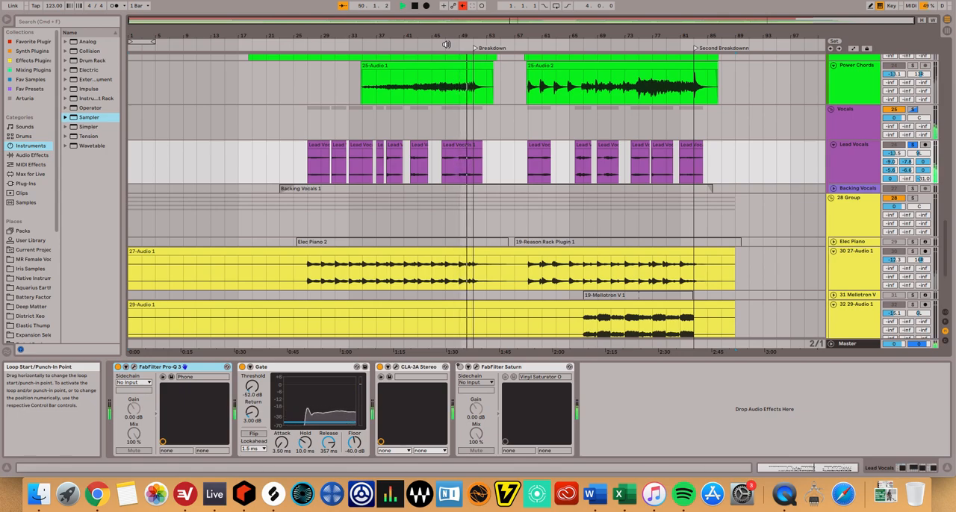
{"action": "key", "text": "space"}
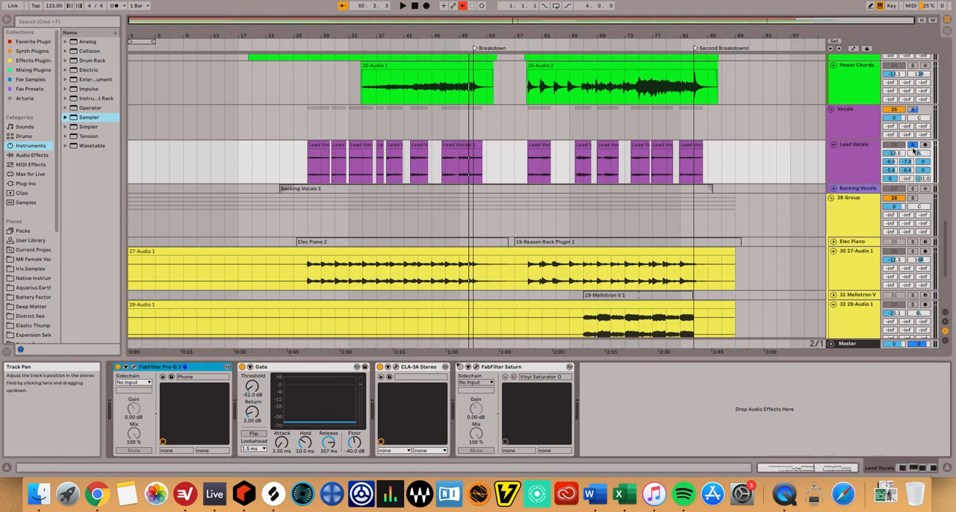
Examine the FabFilter Pro-Q 3 Phone preset and the CLA-3A compressor on Lead Vocals, closing each plugin window.
{"action": "left_click", "coordinate": [133, 368]}
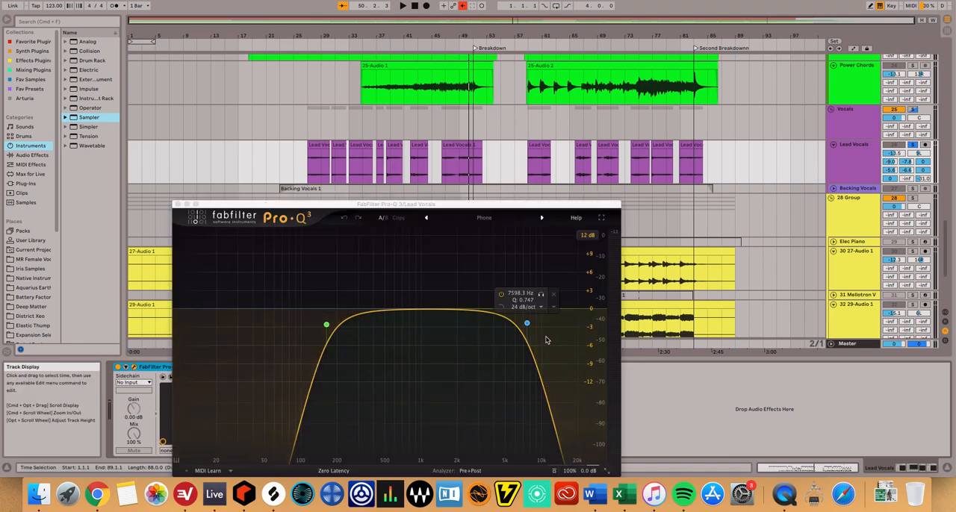
{"action": "left_click", "coordinate": [178, 204]}
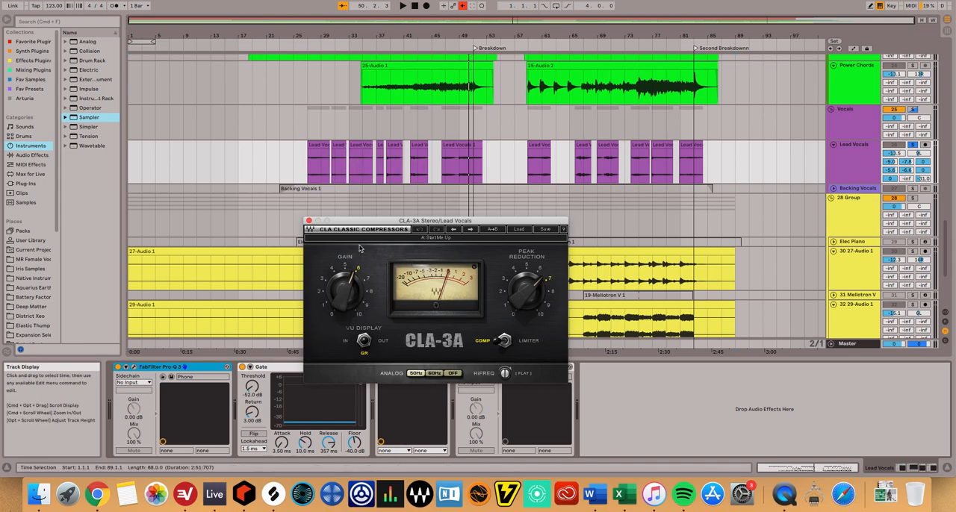
{"action": "left_click", "coordinate": [309, 222]}
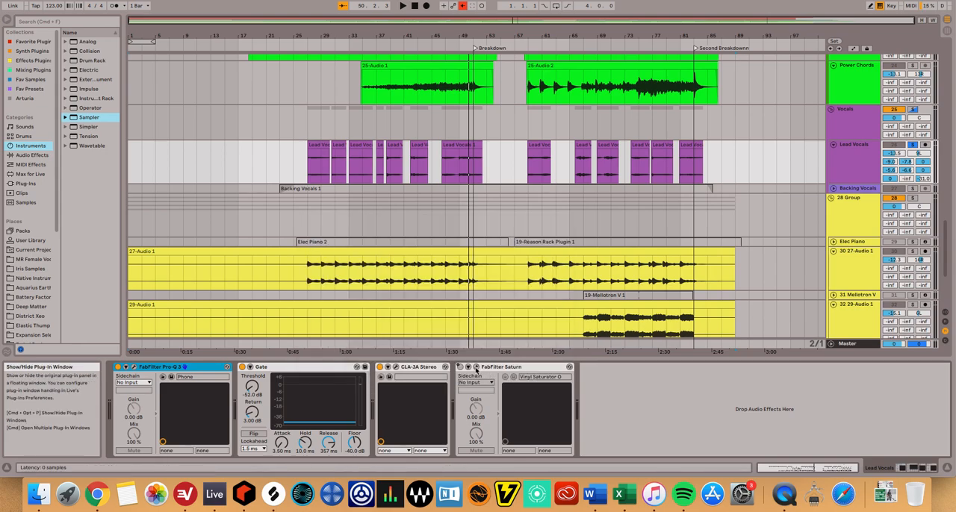
Examine the low and middle bands of FabFilter Saturn's Vinyl Saturator preset on Lead Vocals and close the plugin window.
{"action": "left_click", "coordinate": [467, 367]}
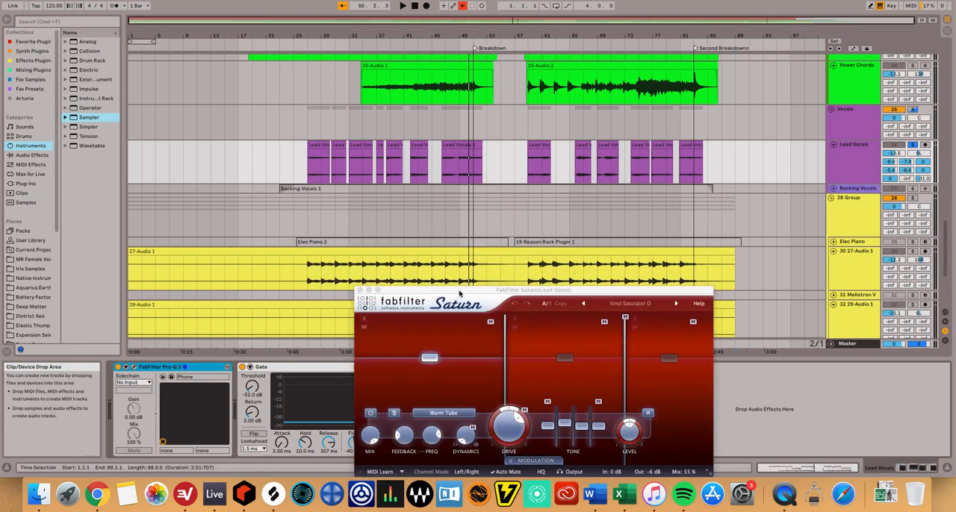
{"action": "left_click_drag", "start_coordinate": [461, 294], "coordinate": [356, 173]}
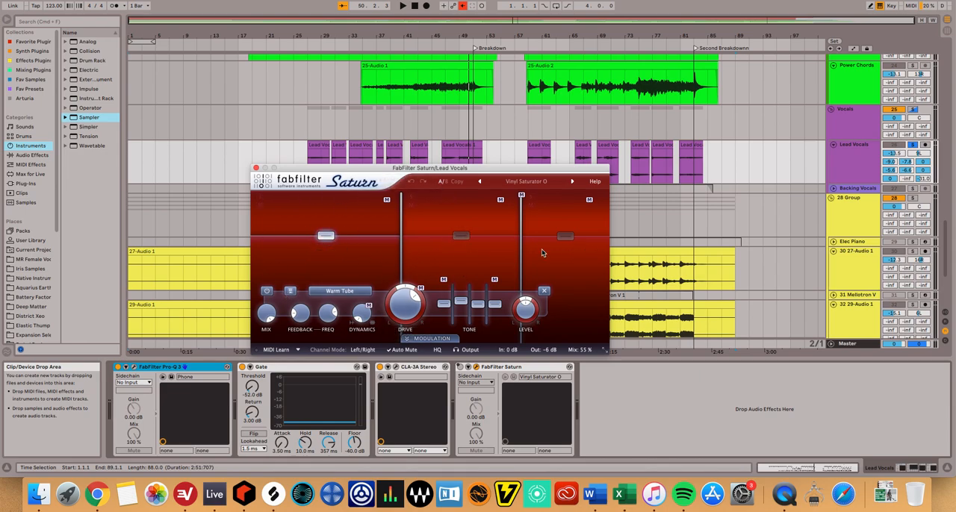
{"action": "left_click", "coordinate": [472, 261]}
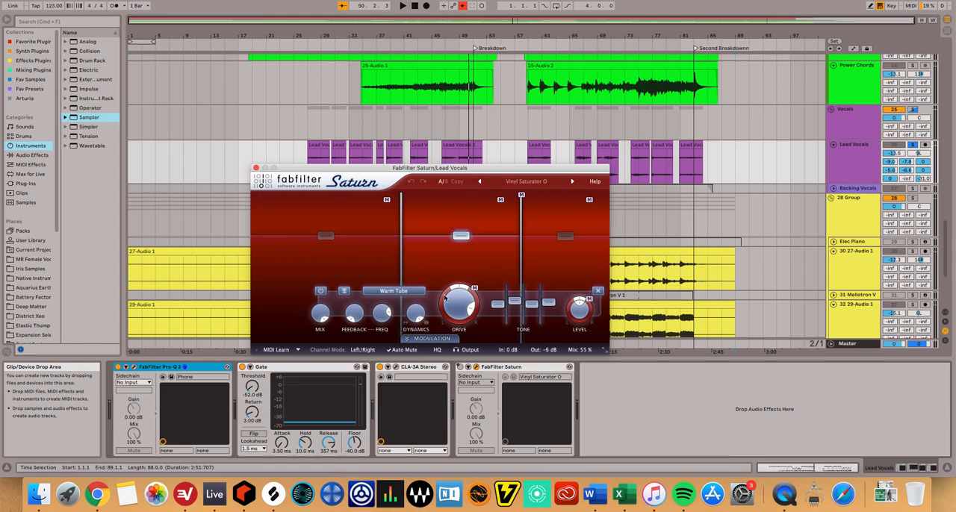
{"action": "left_click", "coordinate": [326, 269]}
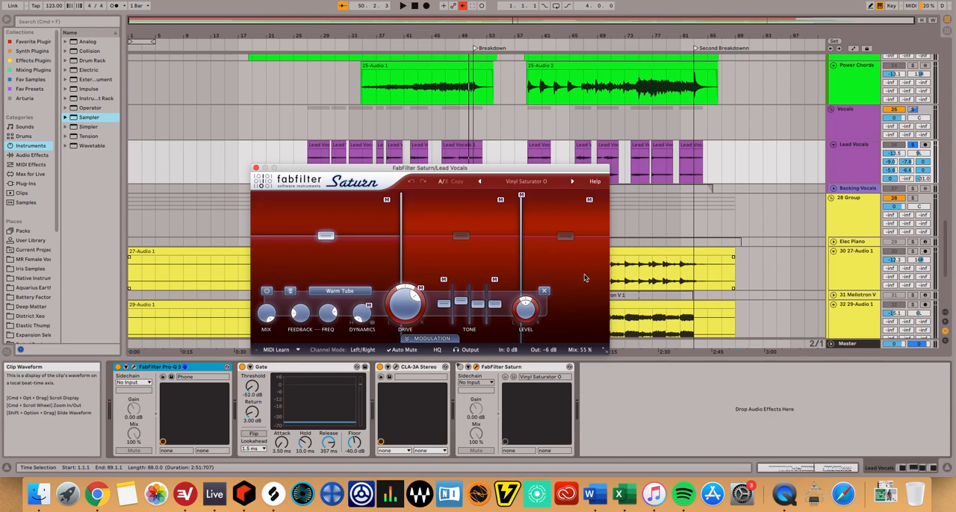
{"action": "left_click", "coordinate": [255, 168]}
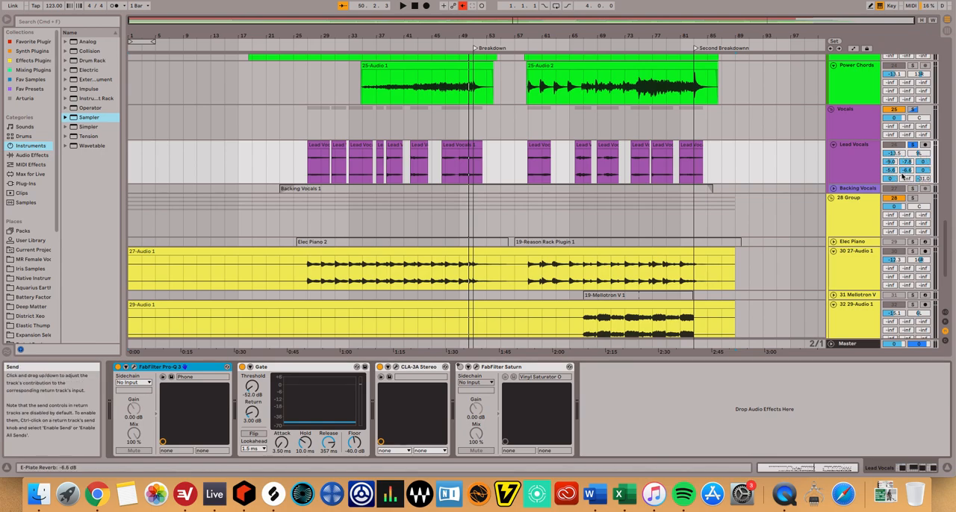
Show the return tracks, examine the EchoBoy settings on A Rythym Delay, and close the plugin window.
{"action": "left_click", "coordinate": [945, 322]}
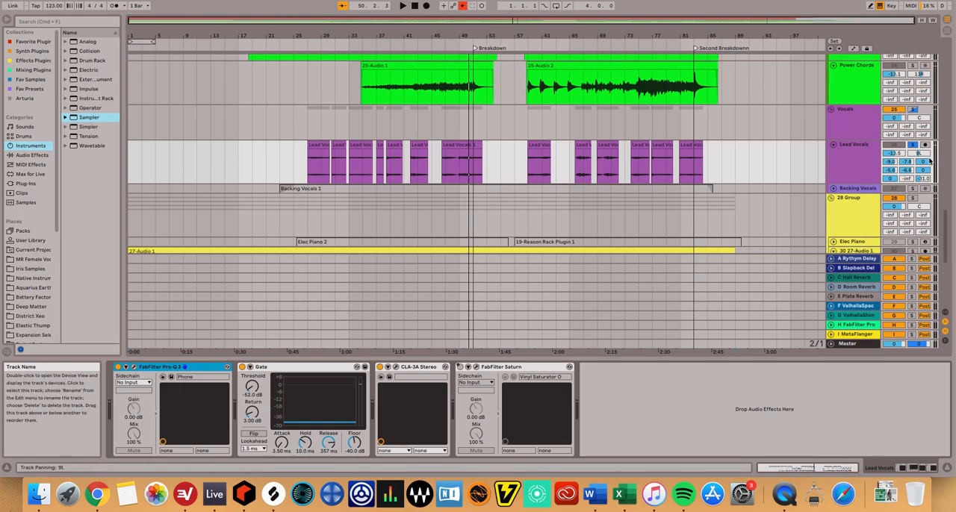
{"action": "left_click", "coordinate": [240, 257]}
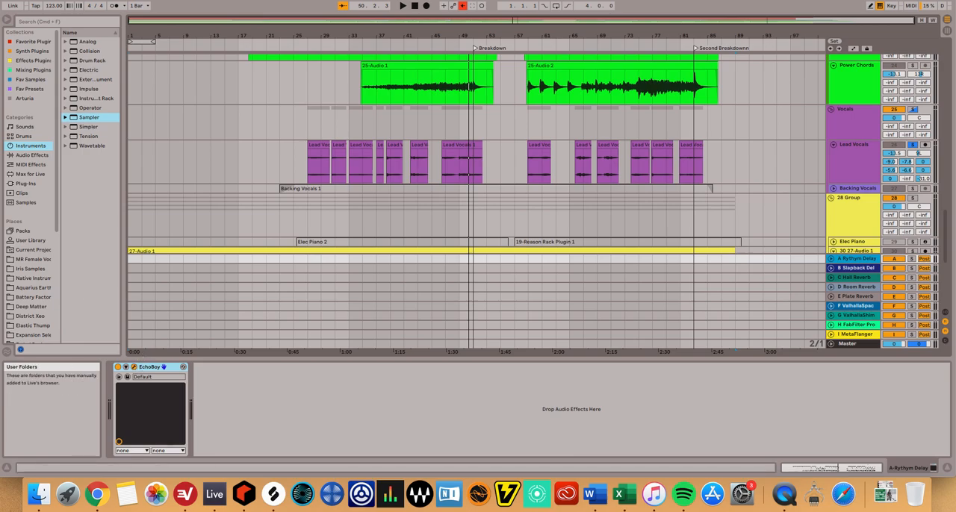
{"action": "left_click_drag", "start_coordinate": [0, 179], "coordinate": [488, 177]}
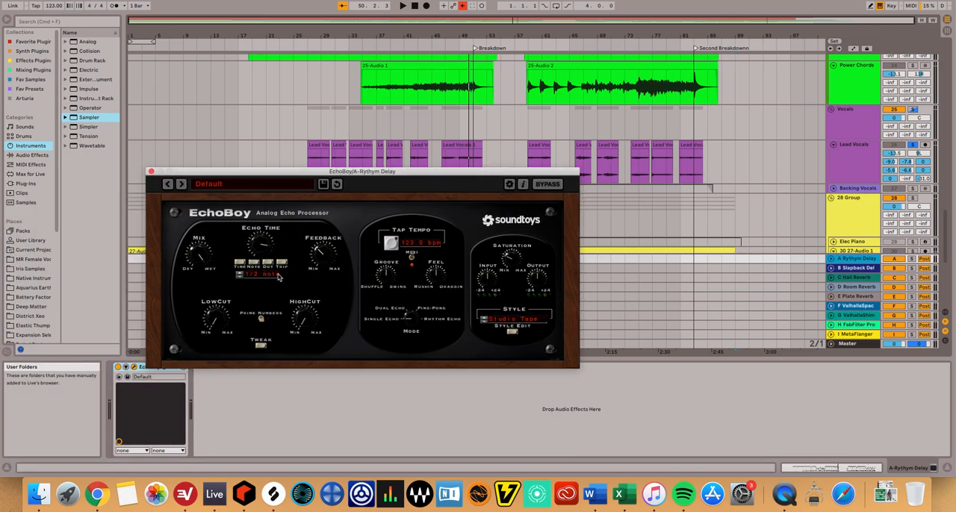
{"action": "left_click", "coordinate": [152, 171]}
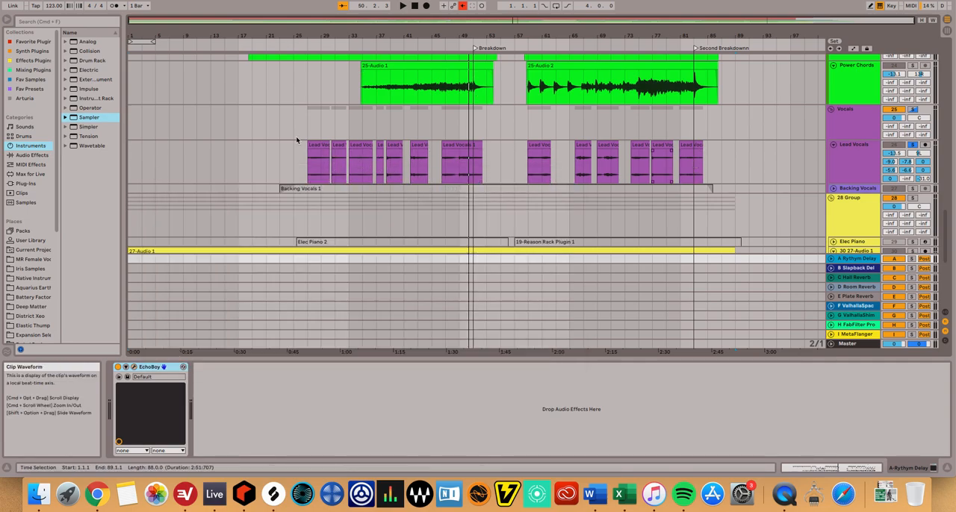
Show the B Slapback Delay device, audition C Hall Reverb's ValhallaVintageVerb in solo from about bar 47, and close its window.
{"action": "left_click", "coordinate": [859, 269]}
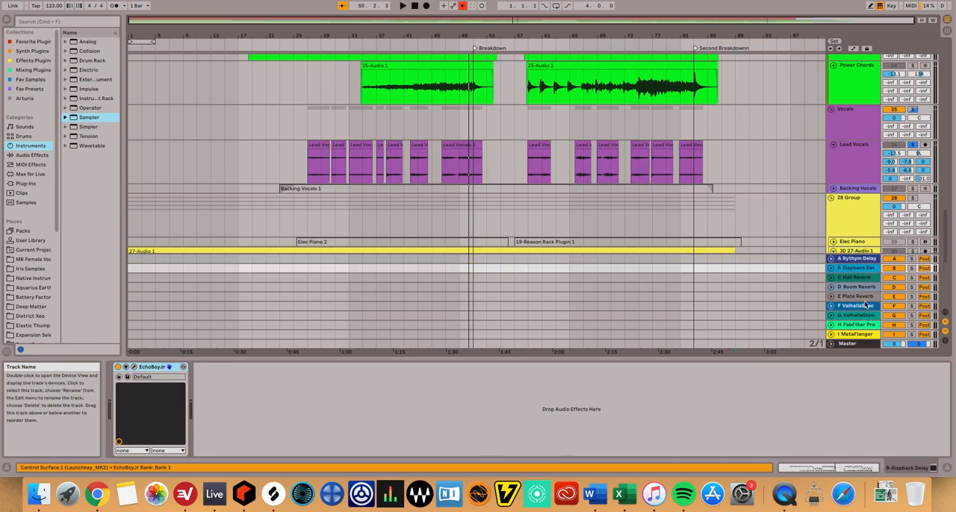
{"action": "left_click", "coordinate": [862, 280]}
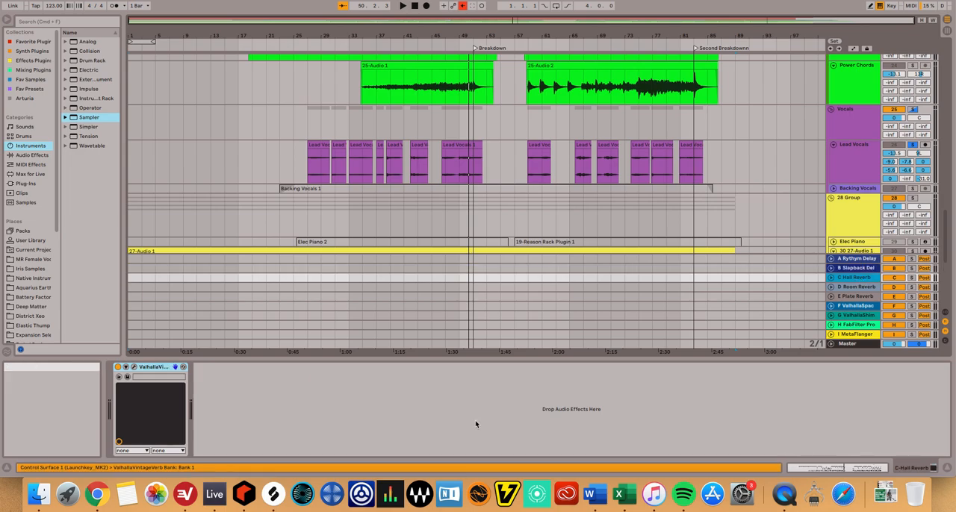
{"action": "left_click", "coordinate": [134, 367]}
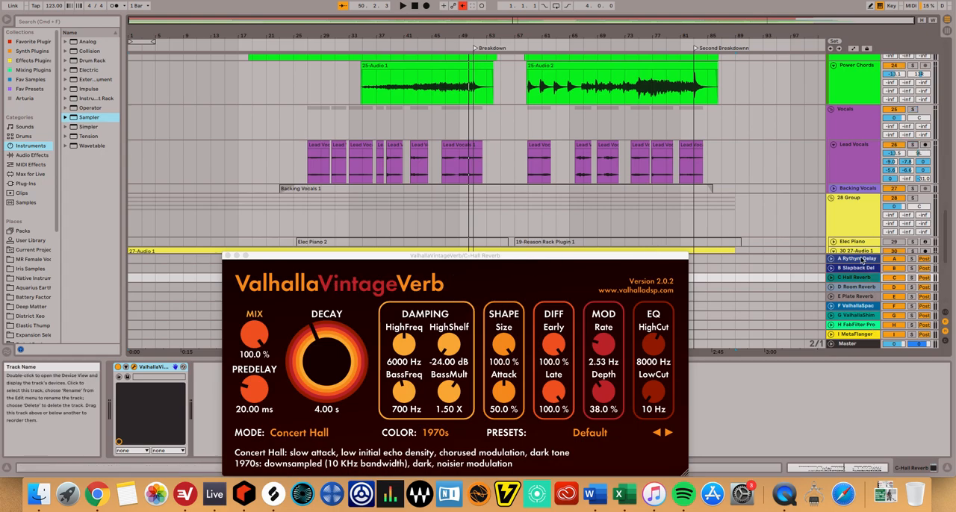
{"action": "left_click", "coordinate": [911, 277]}
{"action": "left_click", "coordinate": [450, 46]}
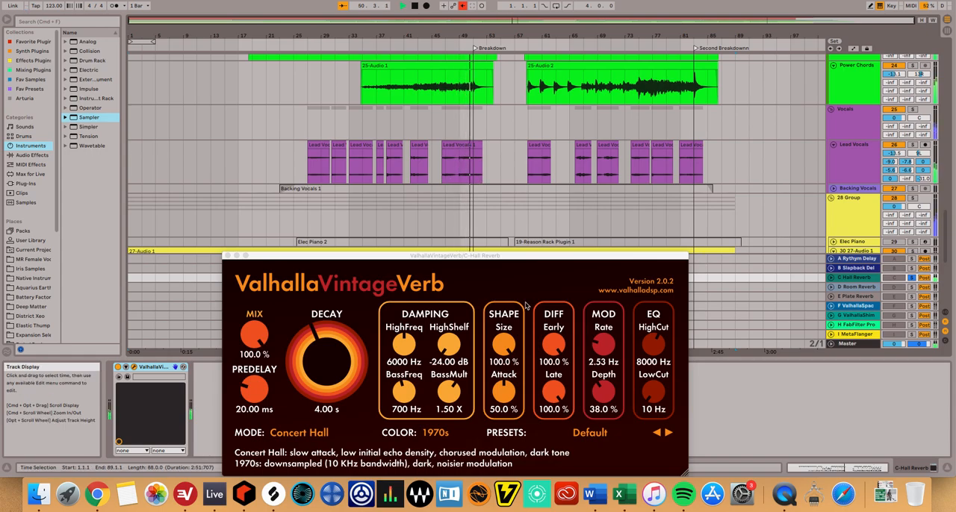
{"action": "key", "text": "space"}
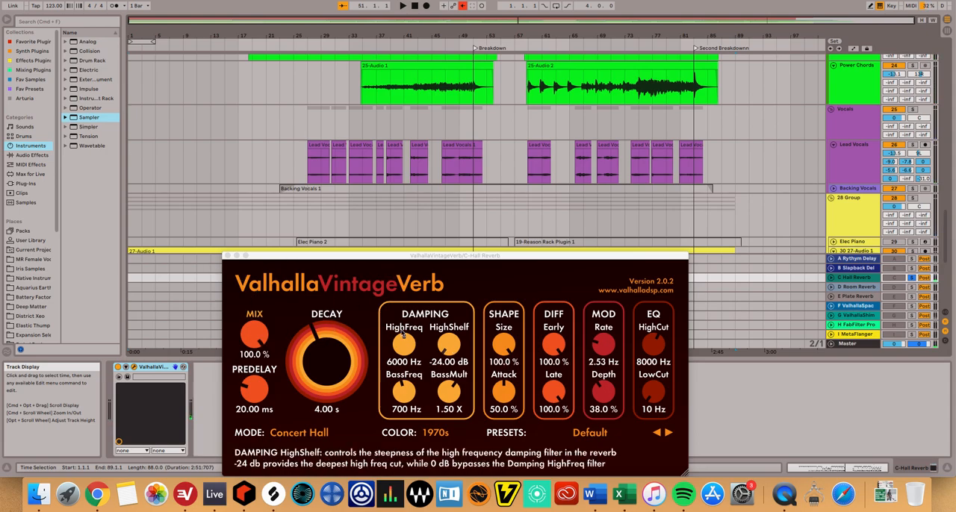
{"action": "left_click", "coordinate": [227, 256]}
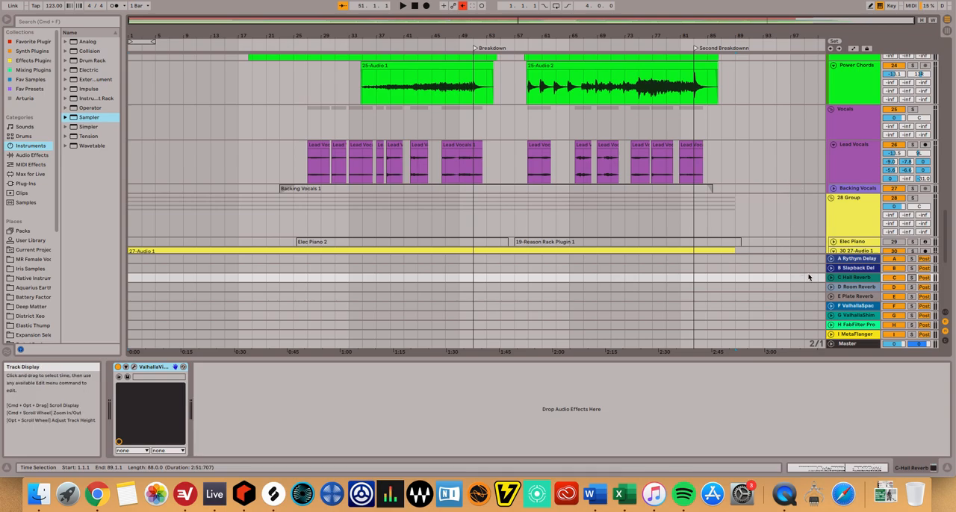
Examine ValhallaSpaceModulator on return F, audition that return in solo from about bar 27, and close the plugin window.
{"action": "left_click", "coordinate": [866, 308]}
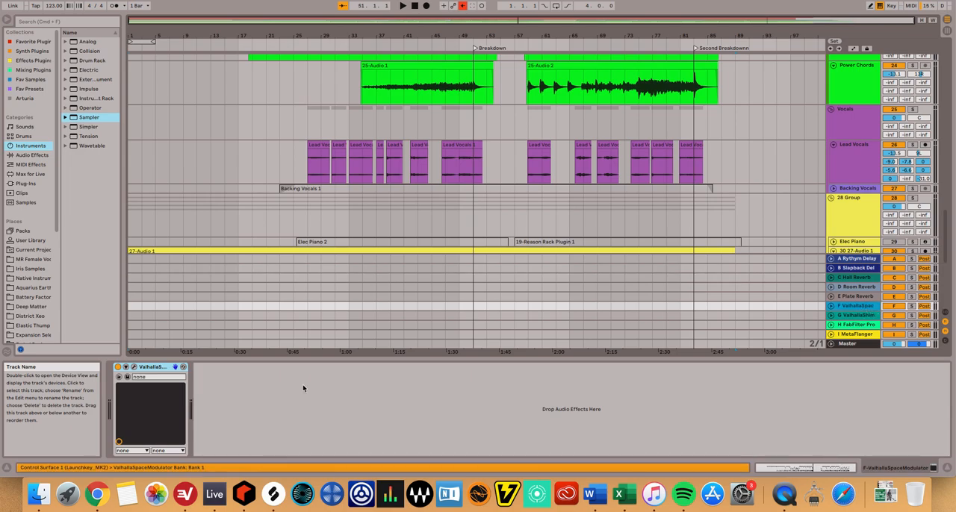
{"action": "left_click", "coordinate": [137, 371]}
{"action": "left_click_drag", "start_coordinate": [202, 281], "coordinate": [518, 281]}
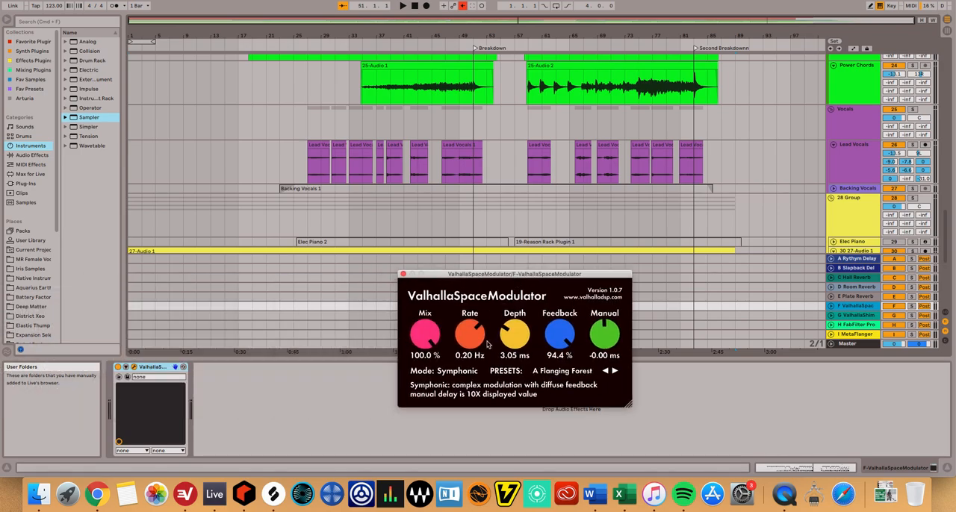
{"action": "left_click", "coordinate": [912, 309]}
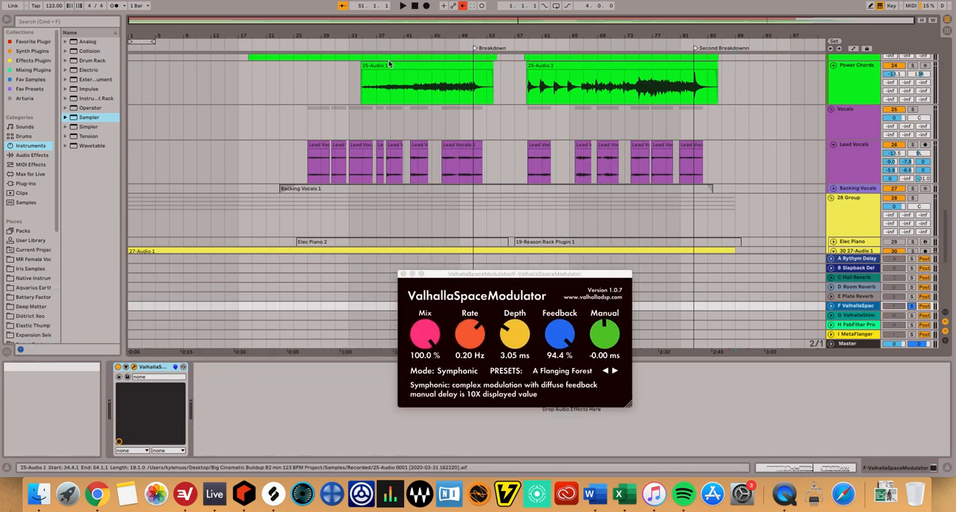
{"action": "left_click", "coordinate": [314, 46]}
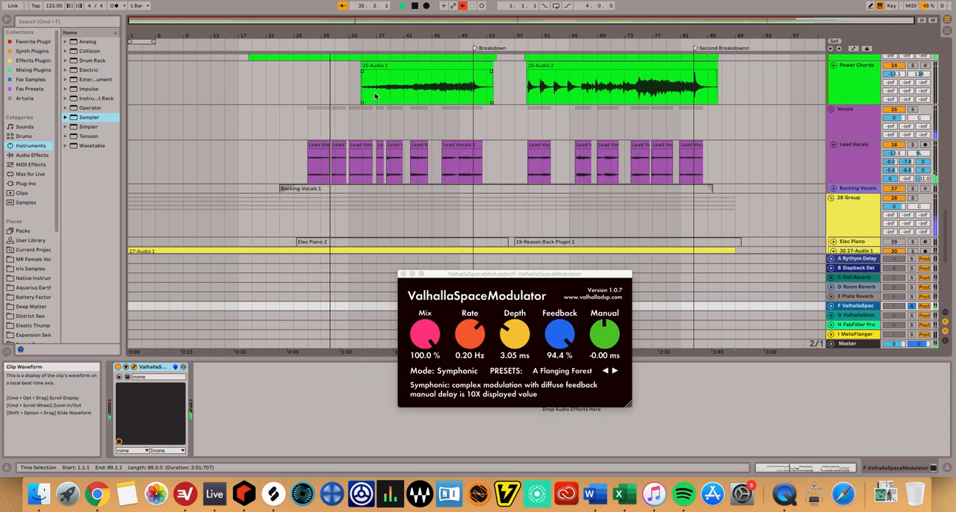
{"action": "key", "text": "space"}
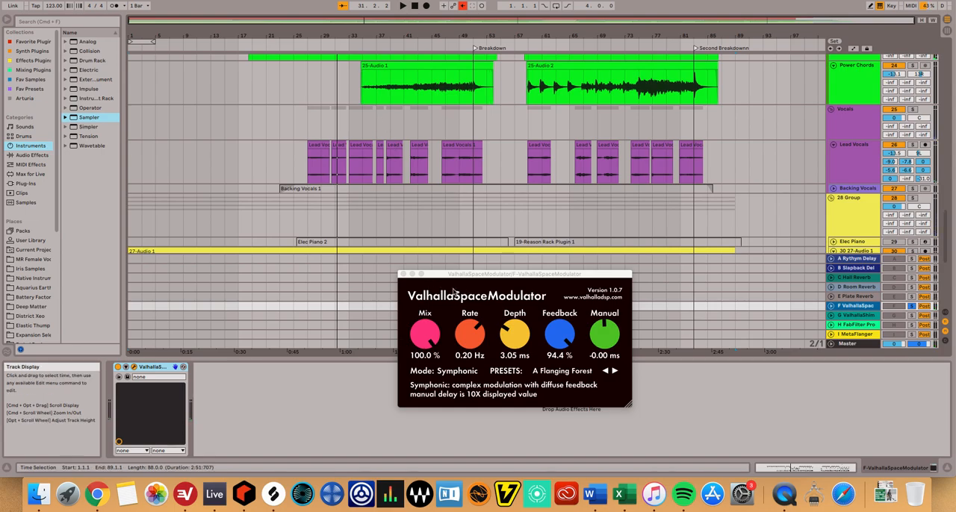
{"action": "left_click", "coordinate": [402, 274]}
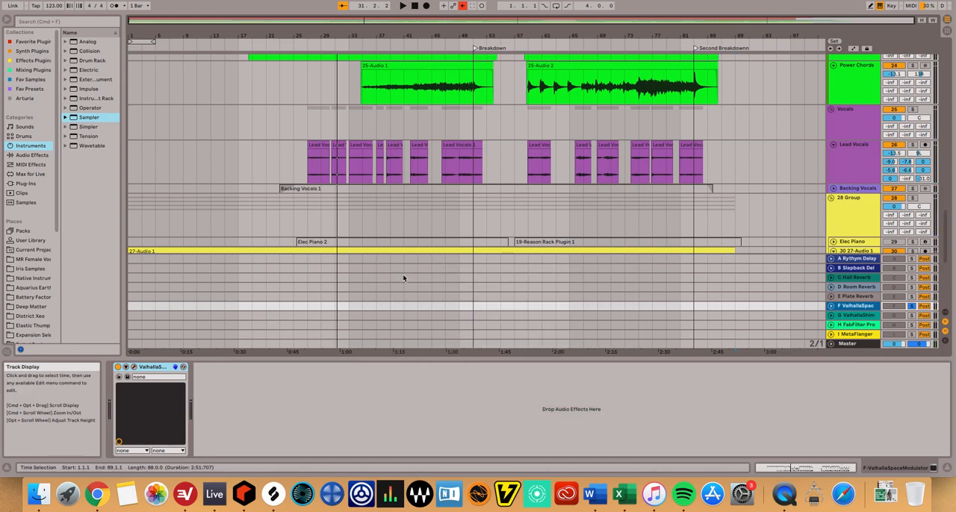
Examine ValhallaShimmer on return G and audition that return in solo from about bar 47, unfolding its track to adjust the volume.
{"action": "left_click", "coordinate": [873, 316]}
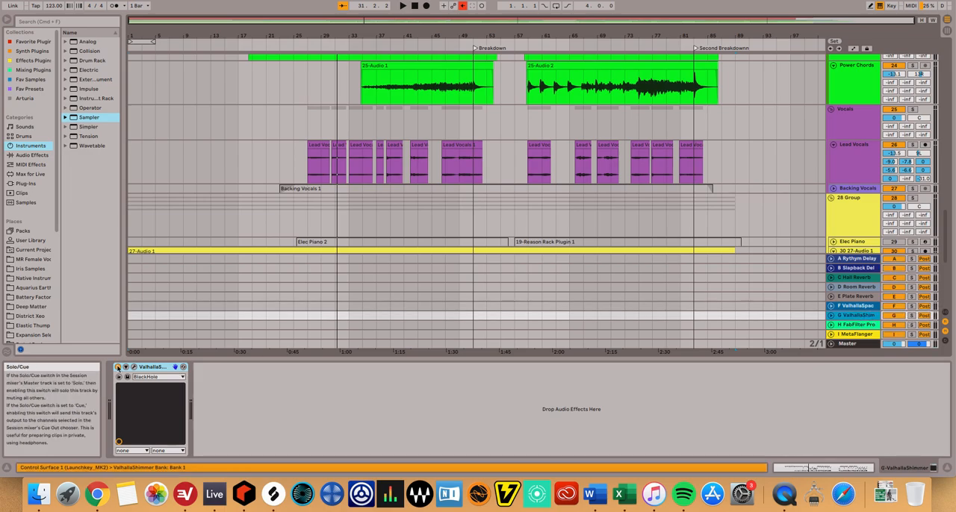
{"action": "left_click", "coordinate": [134, 367]}
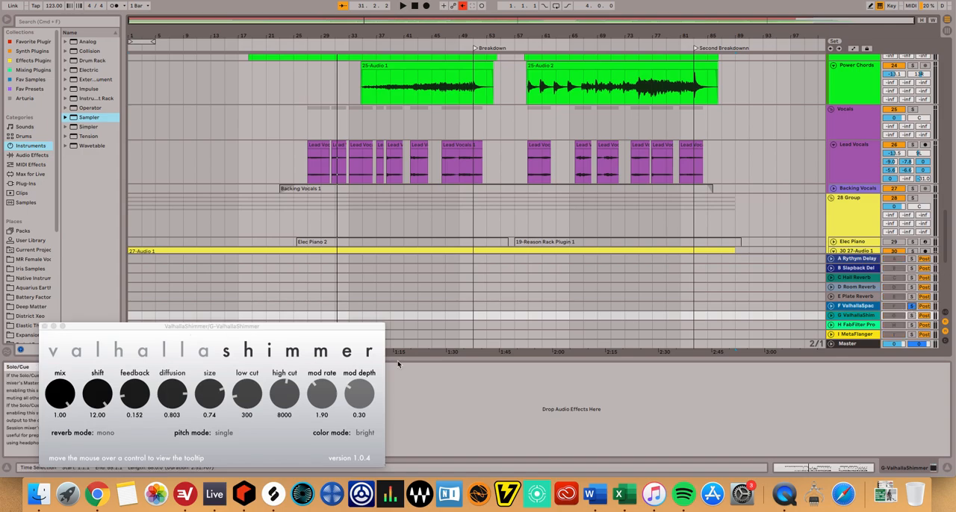
{"action": "left_click", "coordinate": [449, 38]}
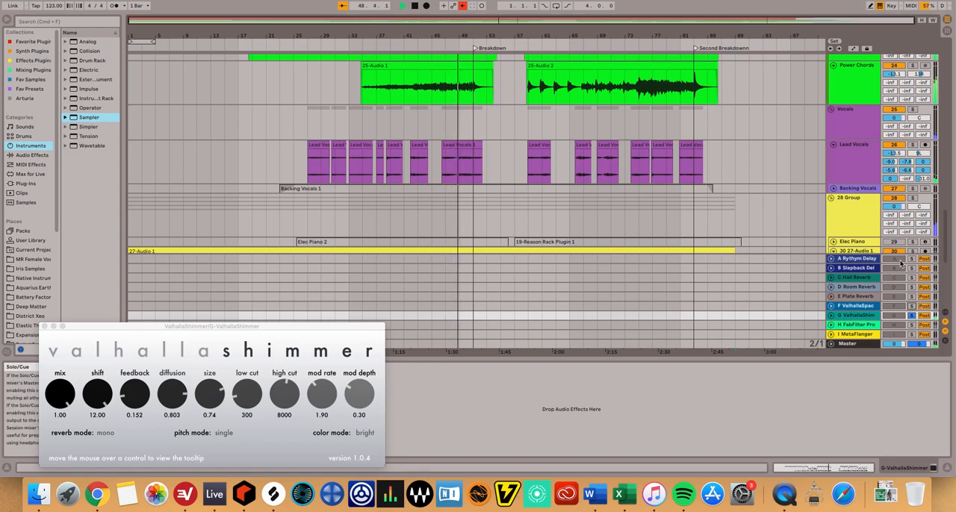
{"action": "left_click", "coordinate": [831, 317]}
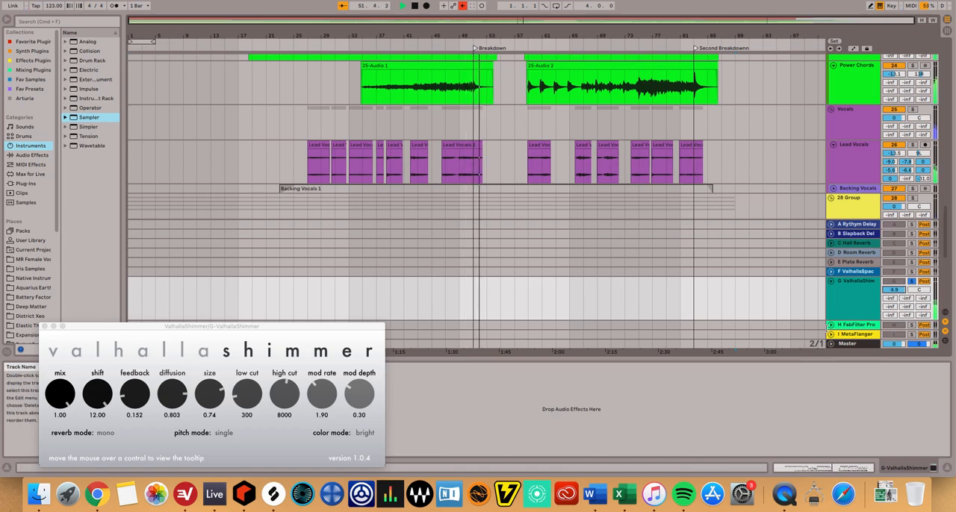
{"action": "key", "text": "space"}
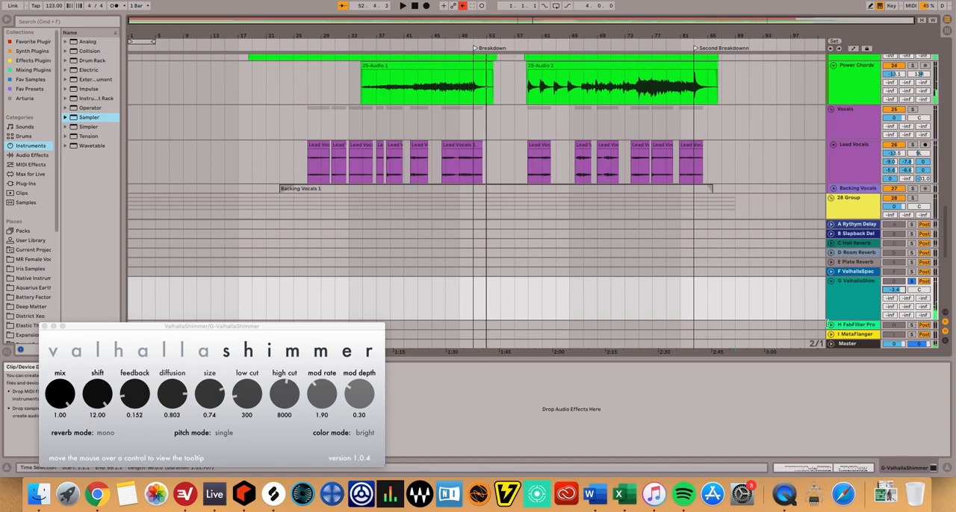
Close the ValhallaShimmer window, take return G out of solo and fold its track.
{"action": "left_click", "coordinate": [46, 326]}
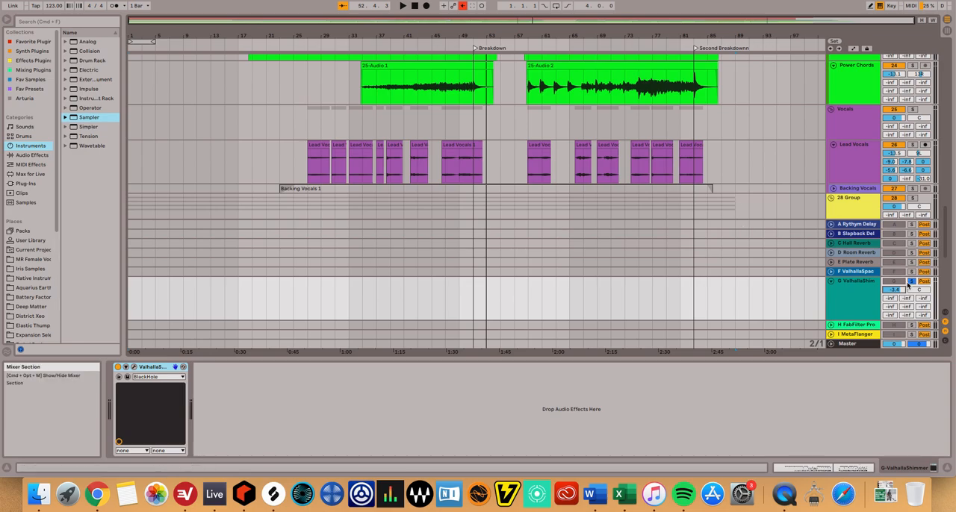
{"action": "left_click", "coordinate": [913, 282]}
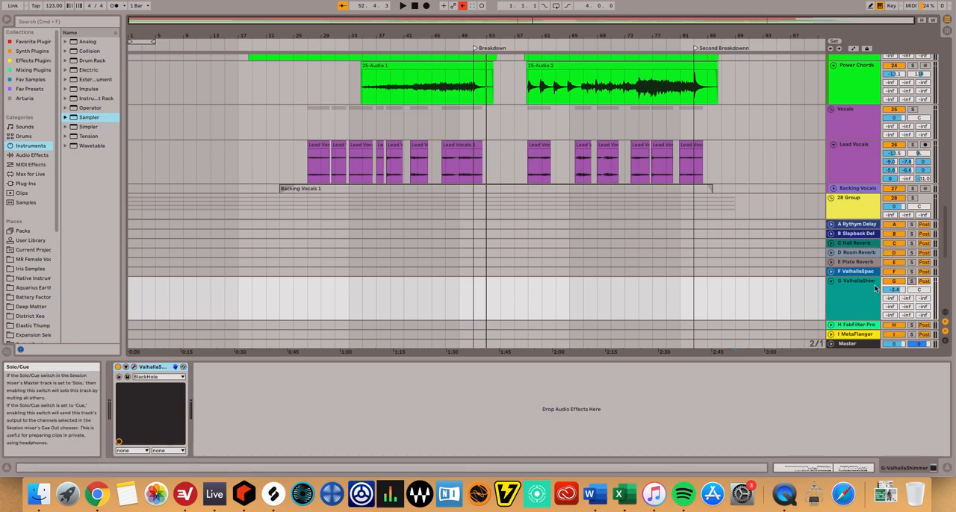
{"action": "left_click", "coordinate": [832, 282]}
Examine FabFilter Pro-R on return H, audition that return in solo from about bar 41, and close the plugin window.
{"action": "left_click", "coordinate": [854, 326]}
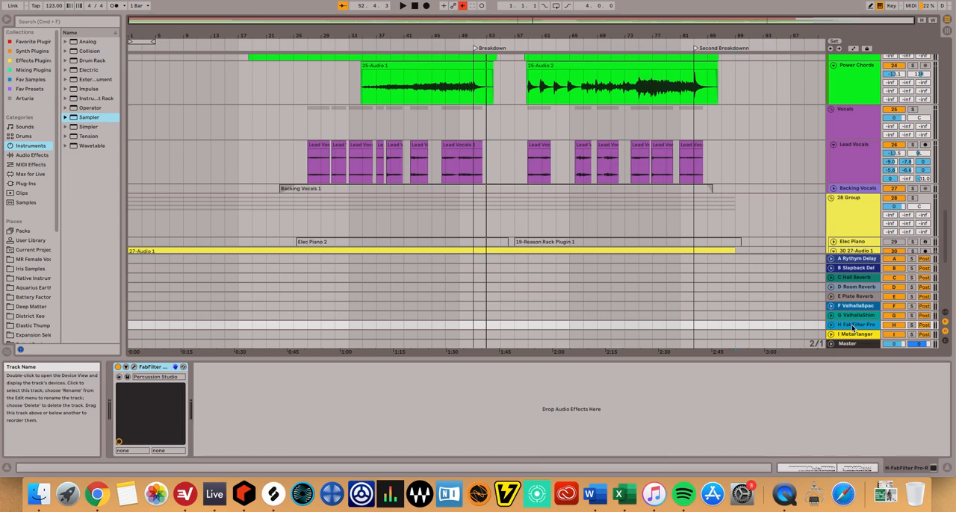
{"action": "left_click", "coordinate": [831, 326]}
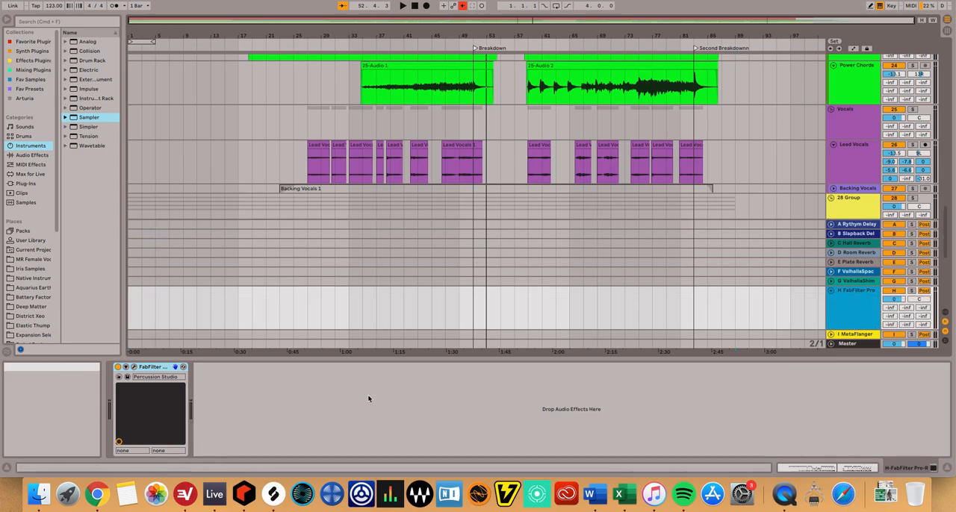
{"action": "left_click", "coordinate": [175, 367]}
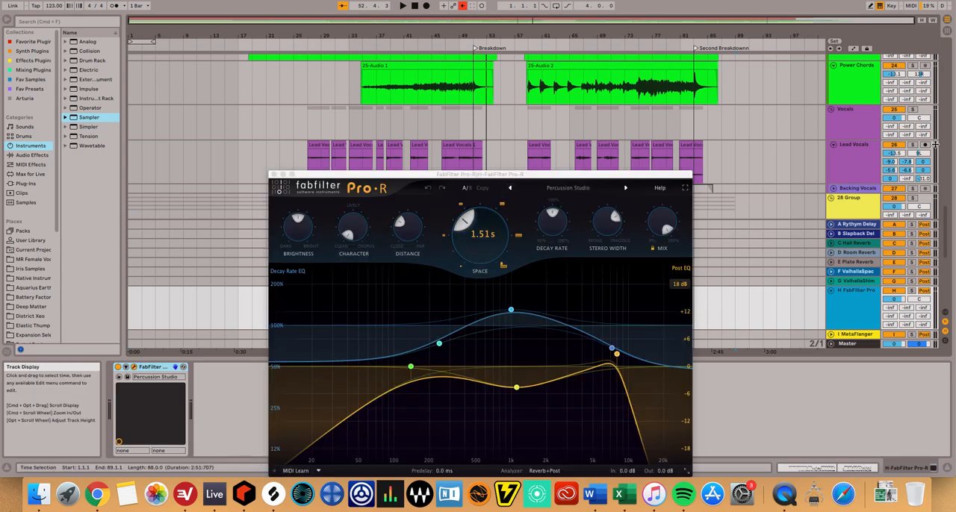
{"action": "left_click", "coordinate": [913, 292]}
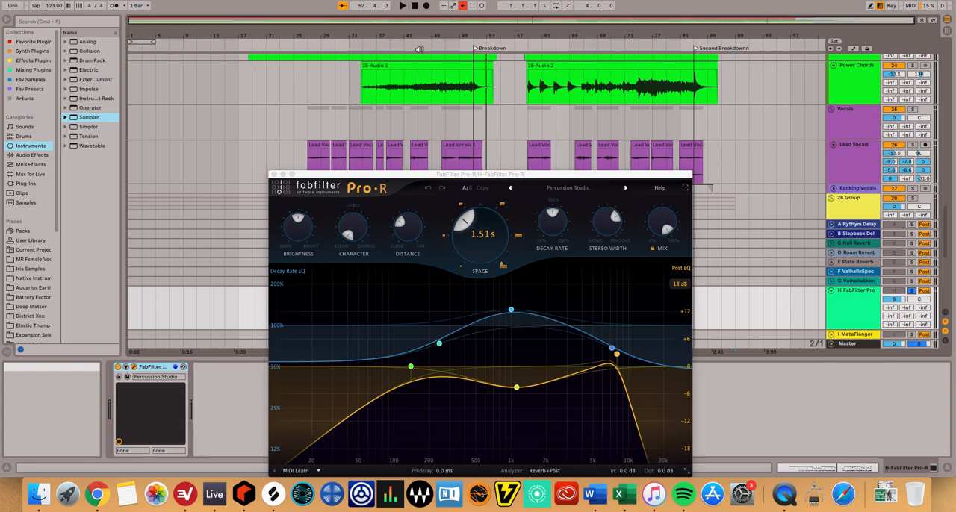
{"action": "left_click", "coordinate": [409, 35]}
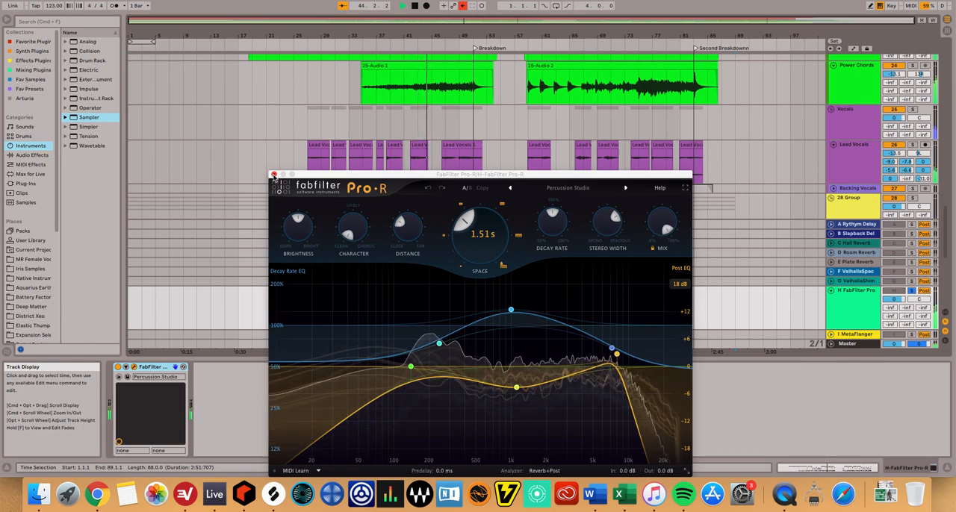
{"action": "key", "text": "space"}
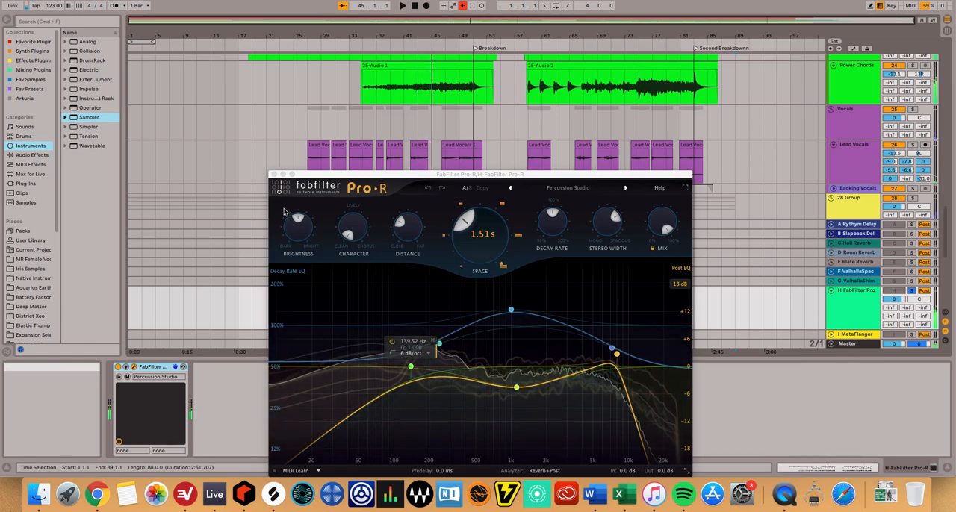
{"action": "left_click", "coordinate": [274, 174]}
Look over the drum tracks and their send levels, and fold the H FabFilter Pro-R return track.
{"action": "scroll", "coordinate": [769, 224], "scroll_direction": "up", "scroll_amount": 5}
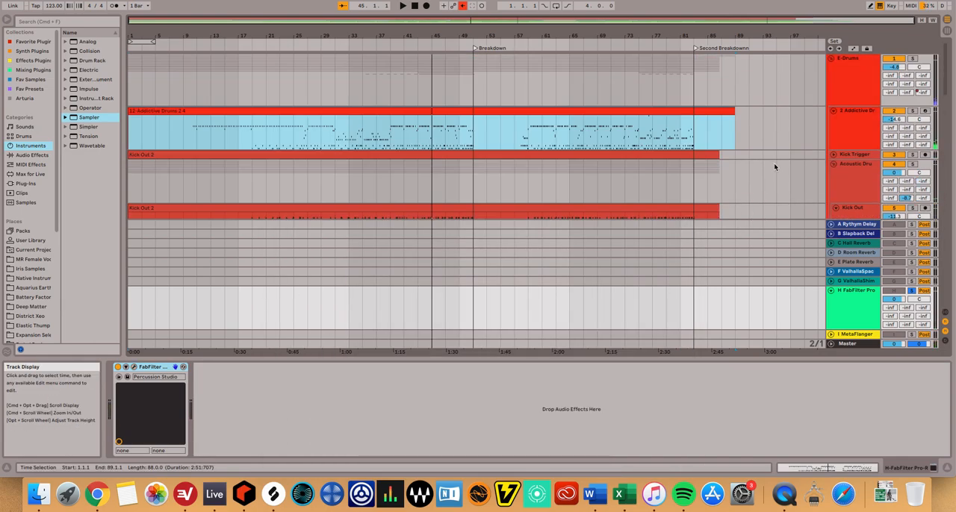
{"action": "scroll", "coordinate": [777, 165], "scroll_direction": "down", "scroll_amount": 3}
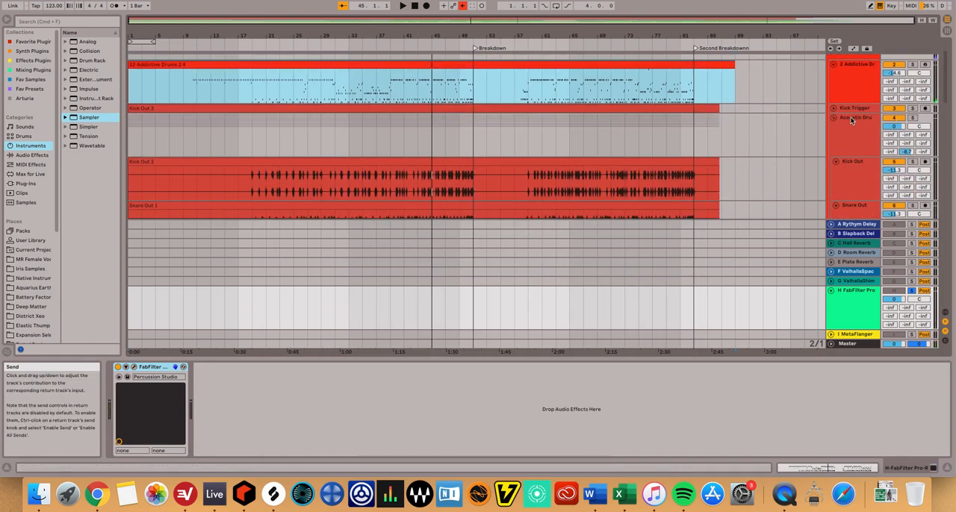
{"action": "scroll", "coordinate": [904, 152], "scroll_direction": "down", "scroll_amount": 6}
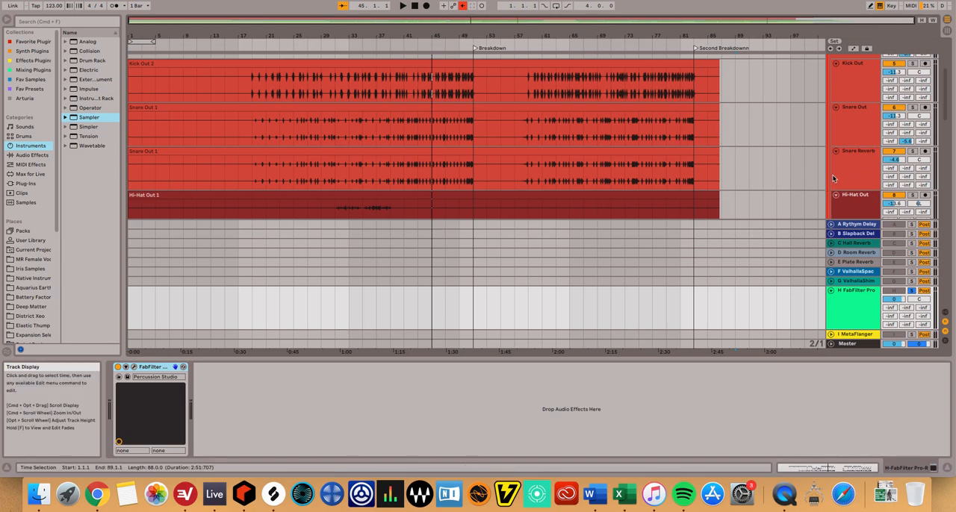
{"action": "scroll", "coordinate": [833, 178], "scroll_direction": "down", "scroll_amount": 15}
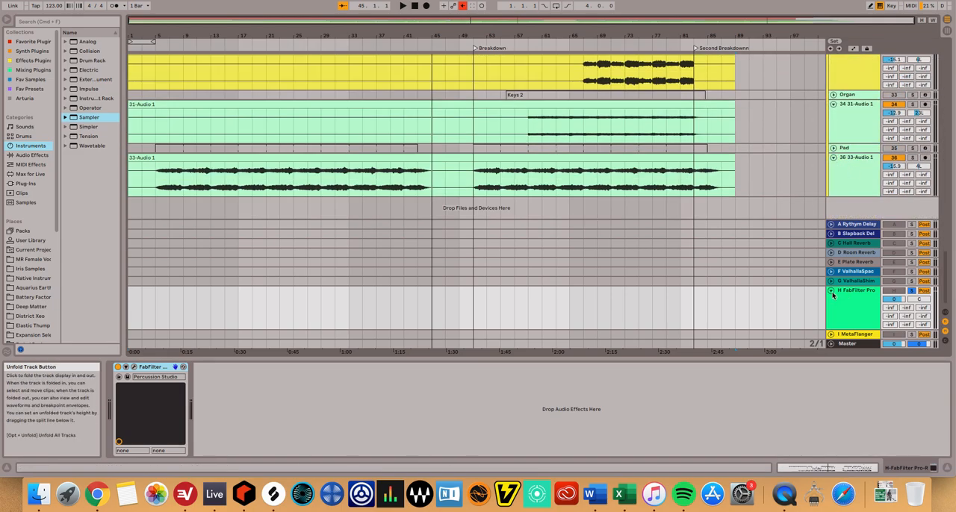
{"action": "left_click", "coordinate": [831, 291]}
Unfold the I MetaFlanger return track, examine its MetaFlanger settings, and close the plugin window.
{"action": "left_click", "coordinate": [832, 336]}
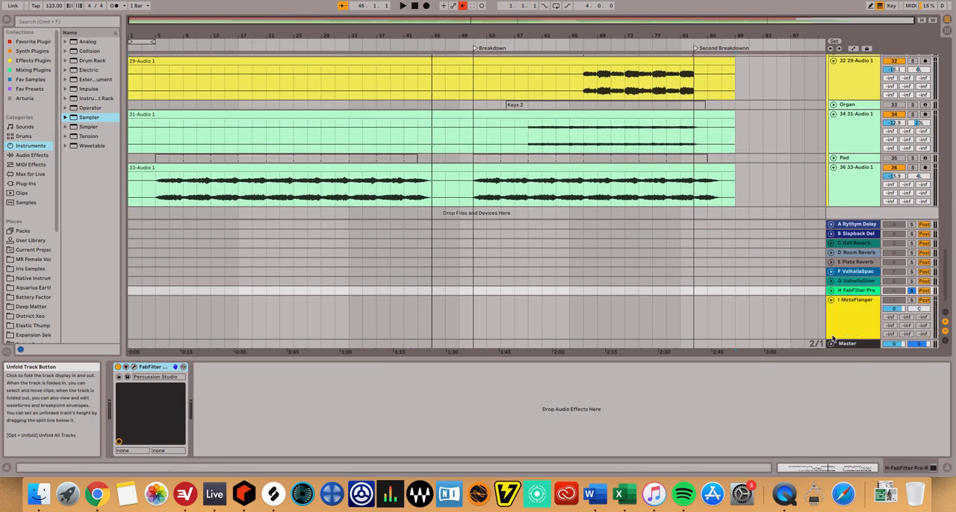
{"action": "left_click", "coordinate": [855, 329]}
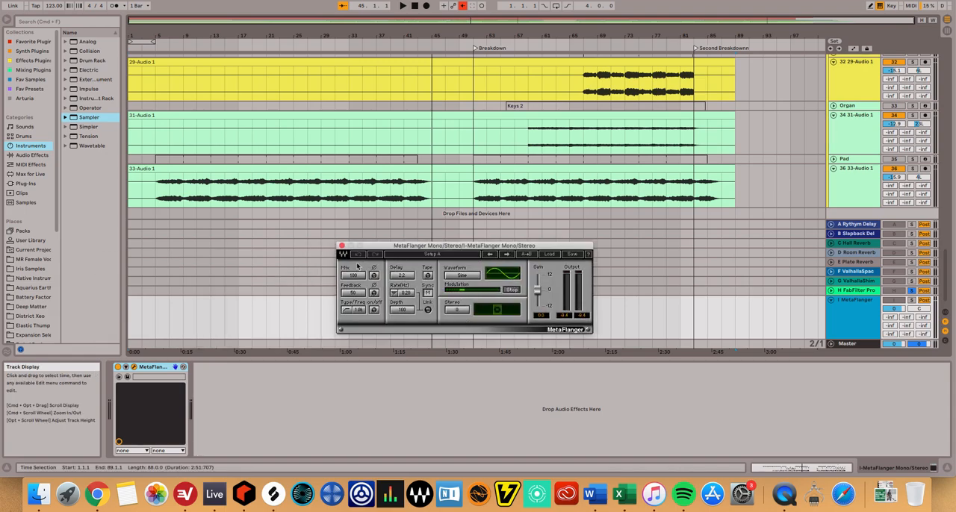
{"action": "left_click", "coordinate": [341, 247]}
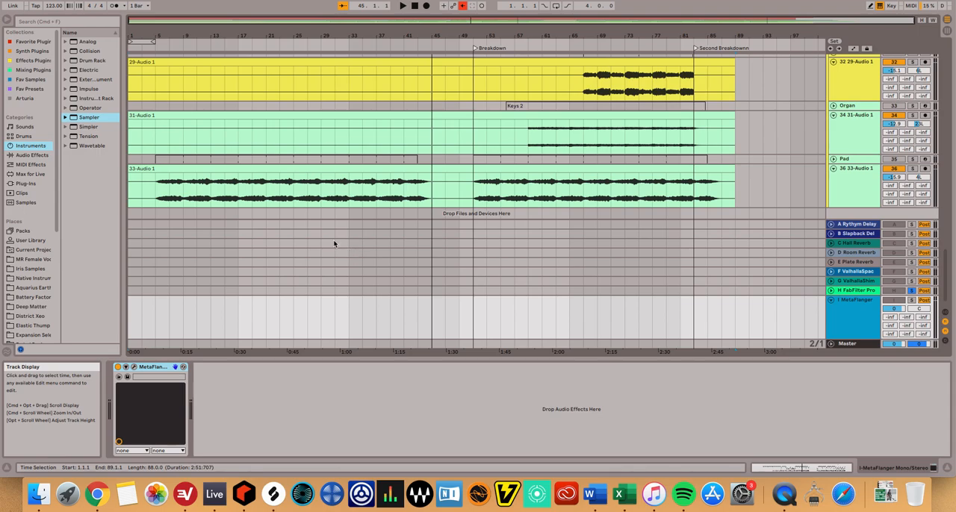
Show the MetaFlanger send automation on the E-Drums group and audition return I in solo from about bar 48.
{"action": "scroll", "coordinate": [839, 182], "scroll_direction": "up", "scroll_amount": 2}
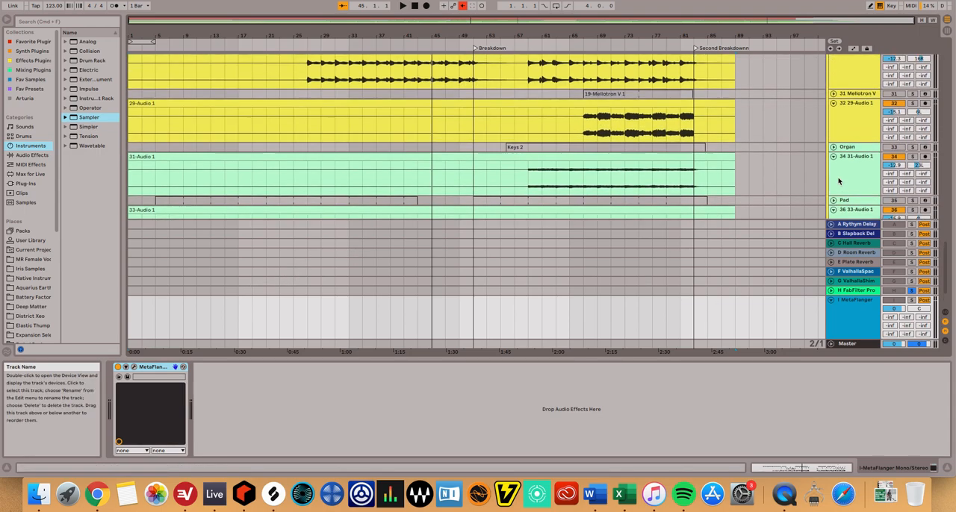
{"action": "scroll", "coordinate": [839, 181], "scroll_direction": "up", "scroll_amount": 15}
{"action": "scroll", "coordinate": [838, 144], "scroll_direction": "up", "scroll_amount": 12}
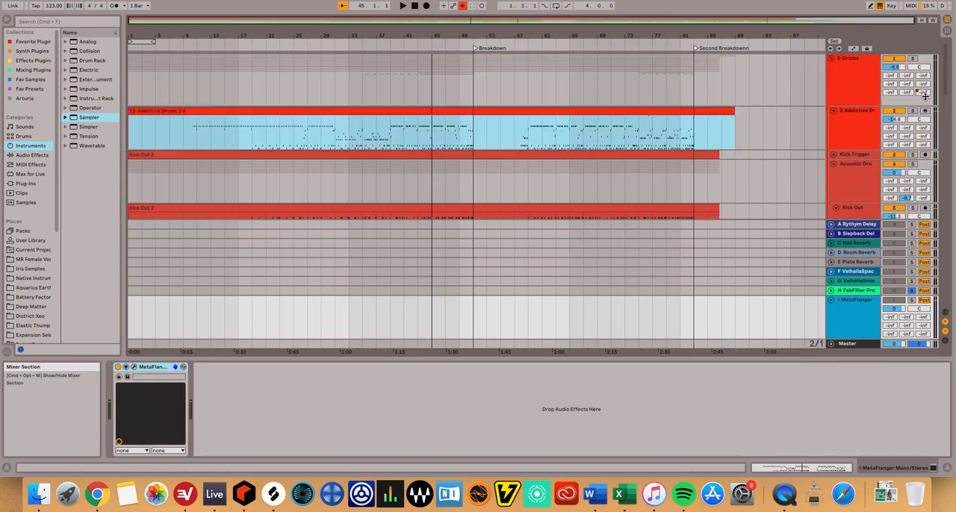
{"action": "left_click", "coordinate": [924, 93]}
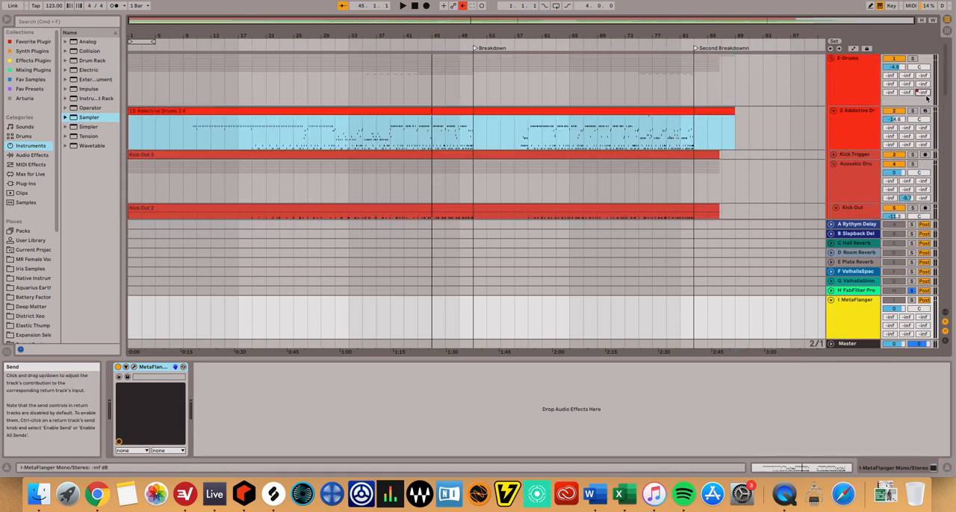
{"action": "left_click", "coordinate": [853, 49]}
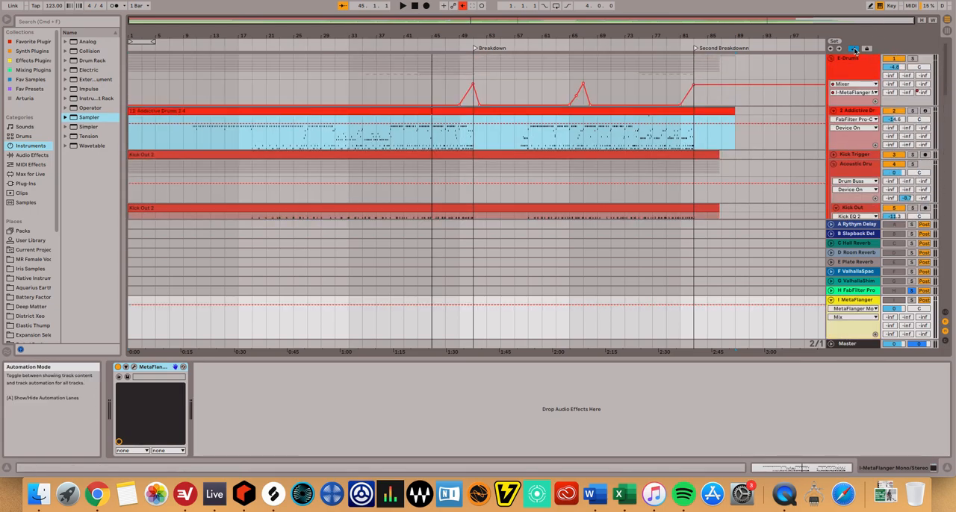
{"action": "left_click", "coordinate": [458, 42]}
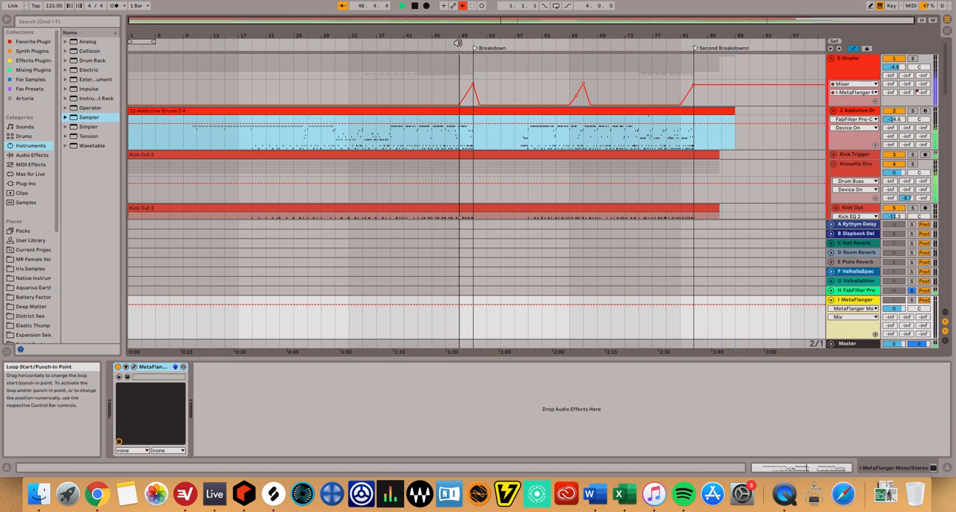
{"action": "left_click", "coordinate": [912, 300]}
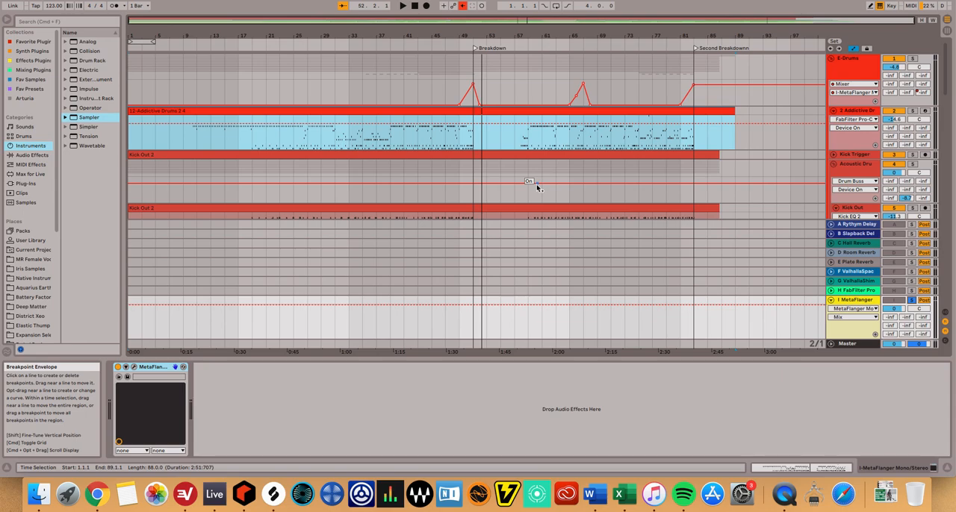
Fold the I MetaFlanger return track and show the effect chain of the E-Drums group.
{"action": "left_click", "coordinate": [831, 300]}
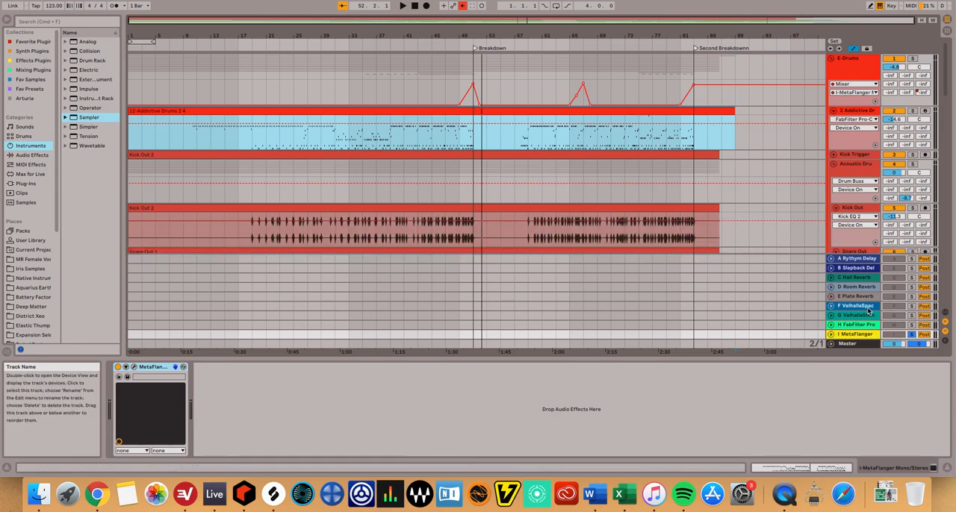
{"action": "left_click", "coordinate": [861, 67]}
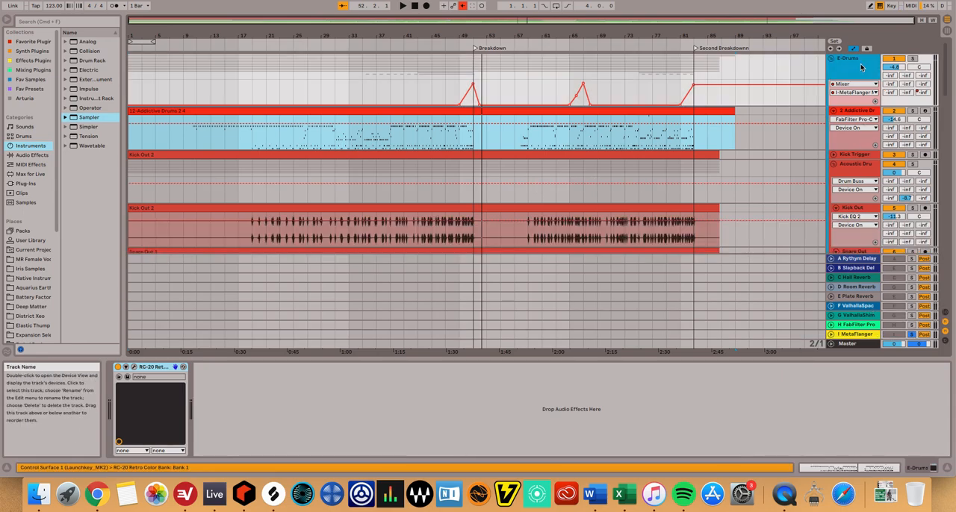
{"action": "double_click", "coordinate": [861, 67]}
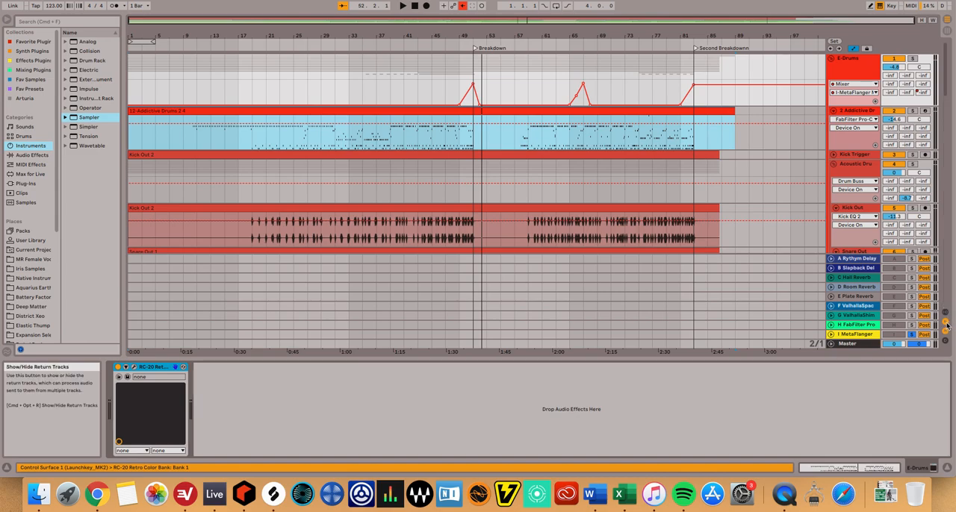